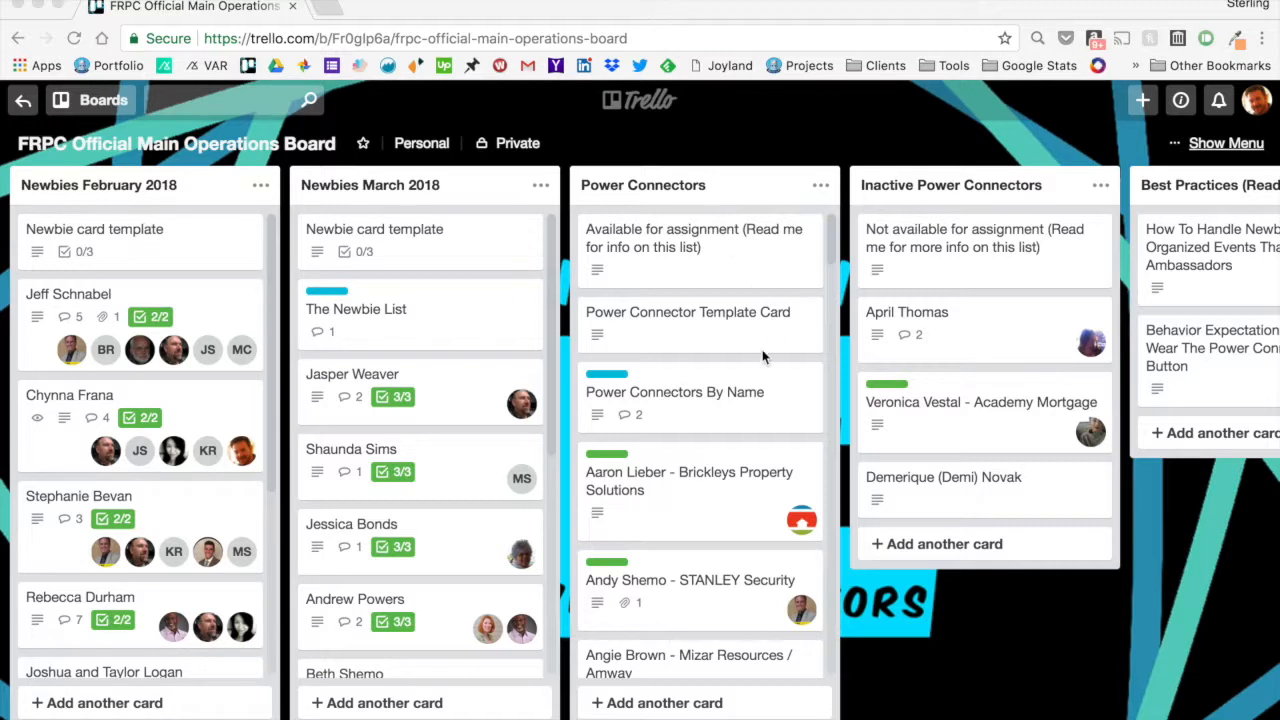
- Look through the Power Connectors list and open the Modernize My Site card
scroll(757, 367, "down", 5)
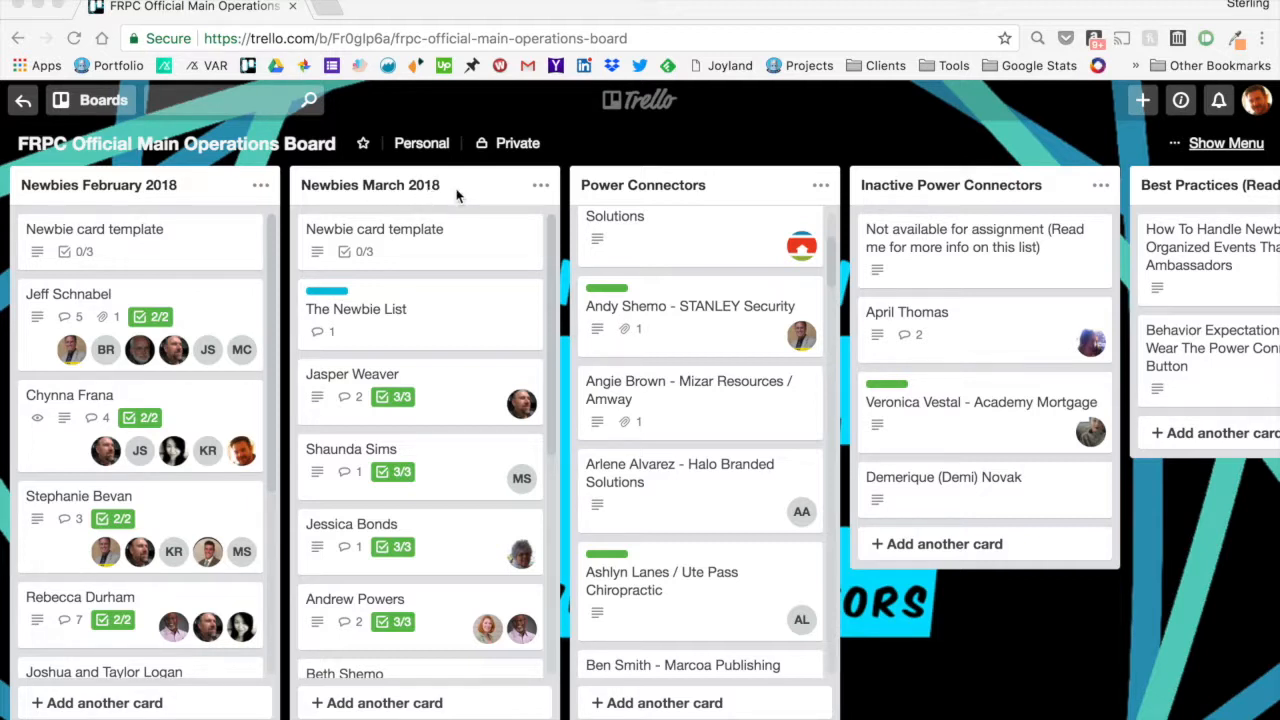
scroll(705, 469, "down", 1)
scroll(705, 469, "down", 10)
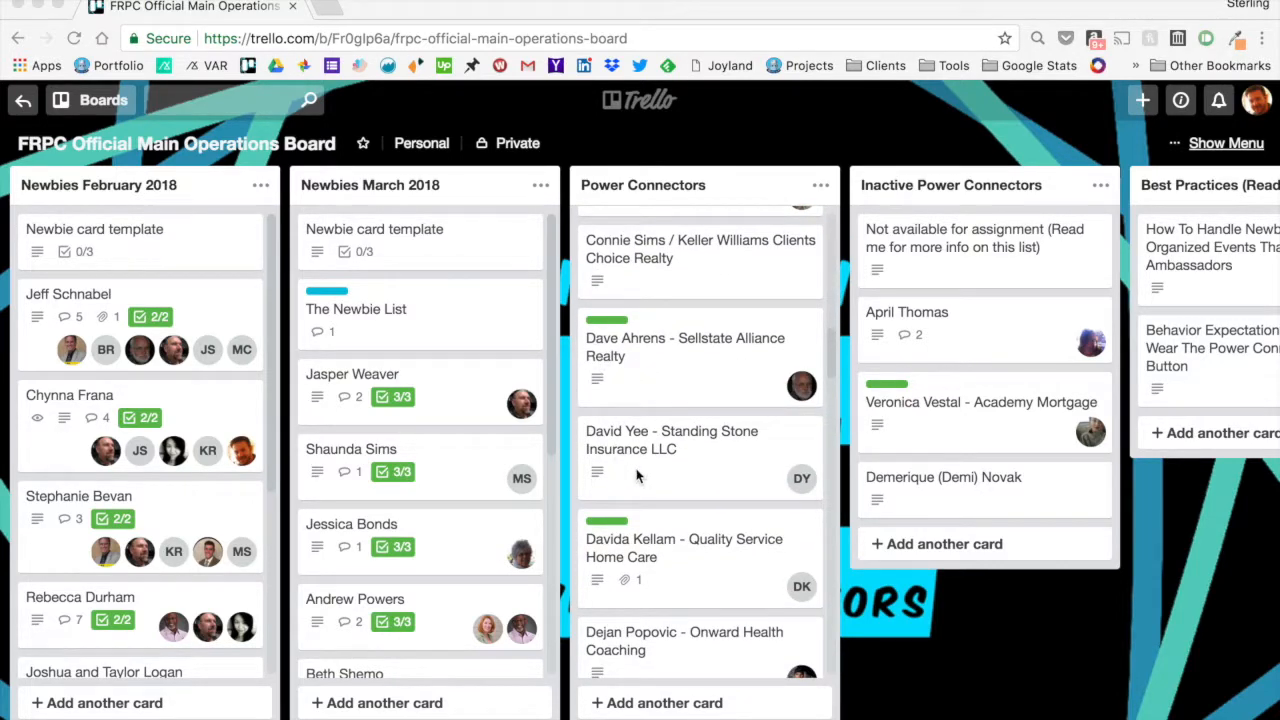
scroll(640, 470, "down", 15)
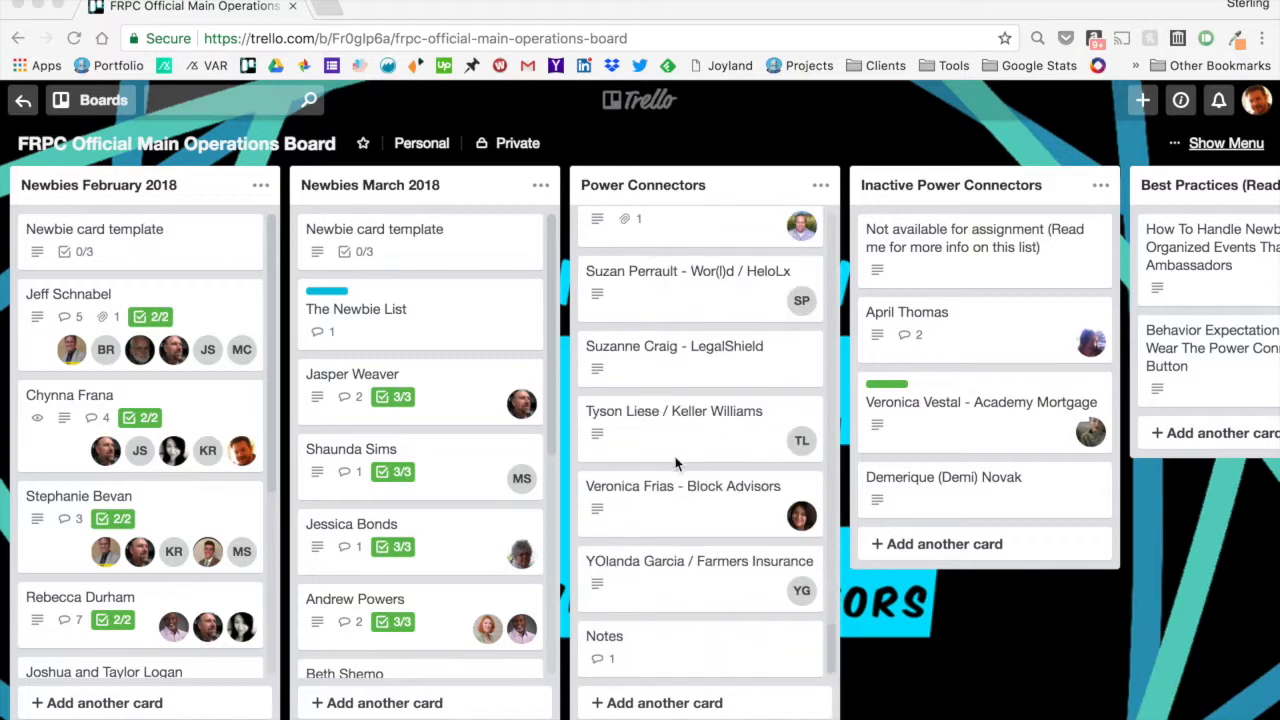
scroll(690, 430, "up", 5)
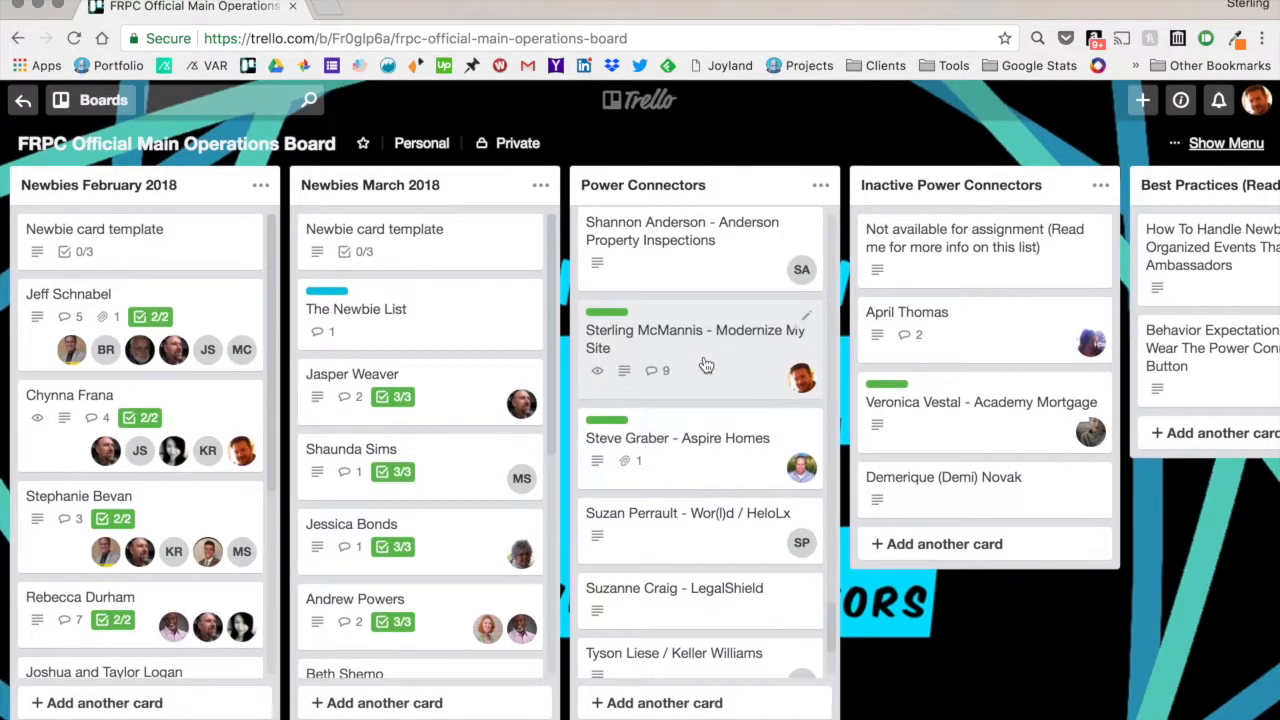
left_click(706, 366)
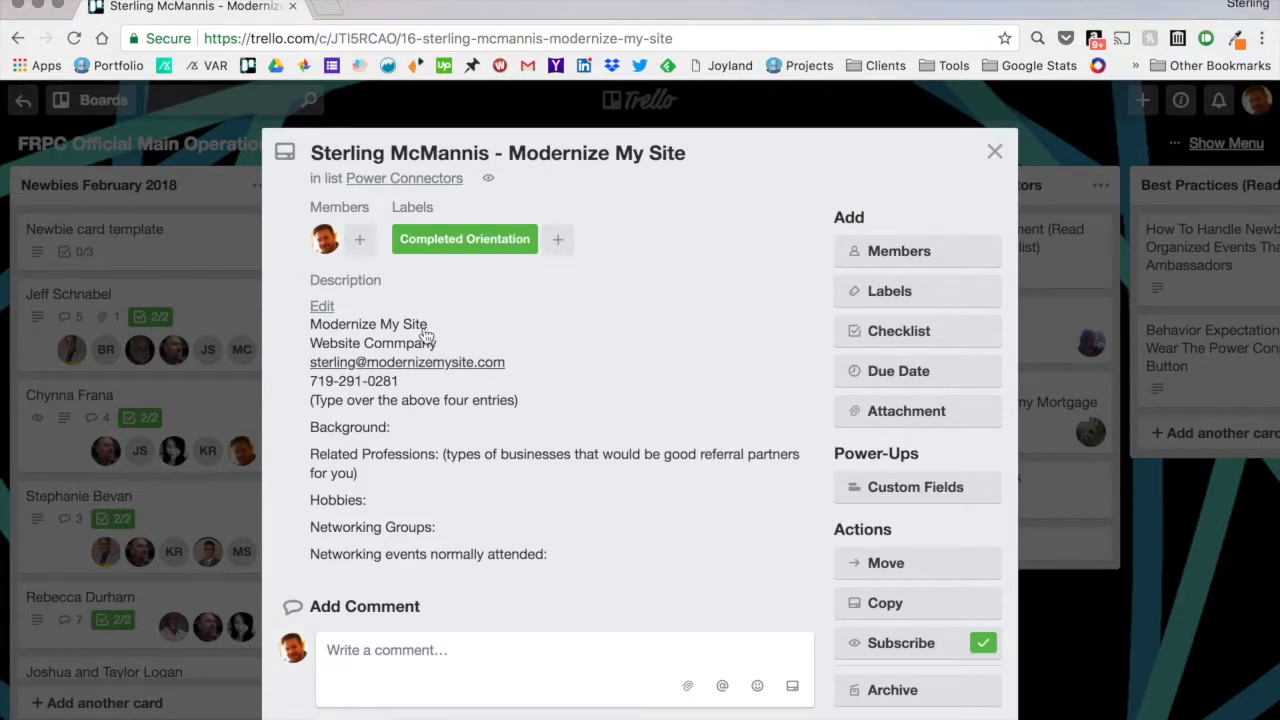
- Try correcting the spelling of "Company" in the Modernize My Site card's description, and leave the card without saving
left_click(412, 345)
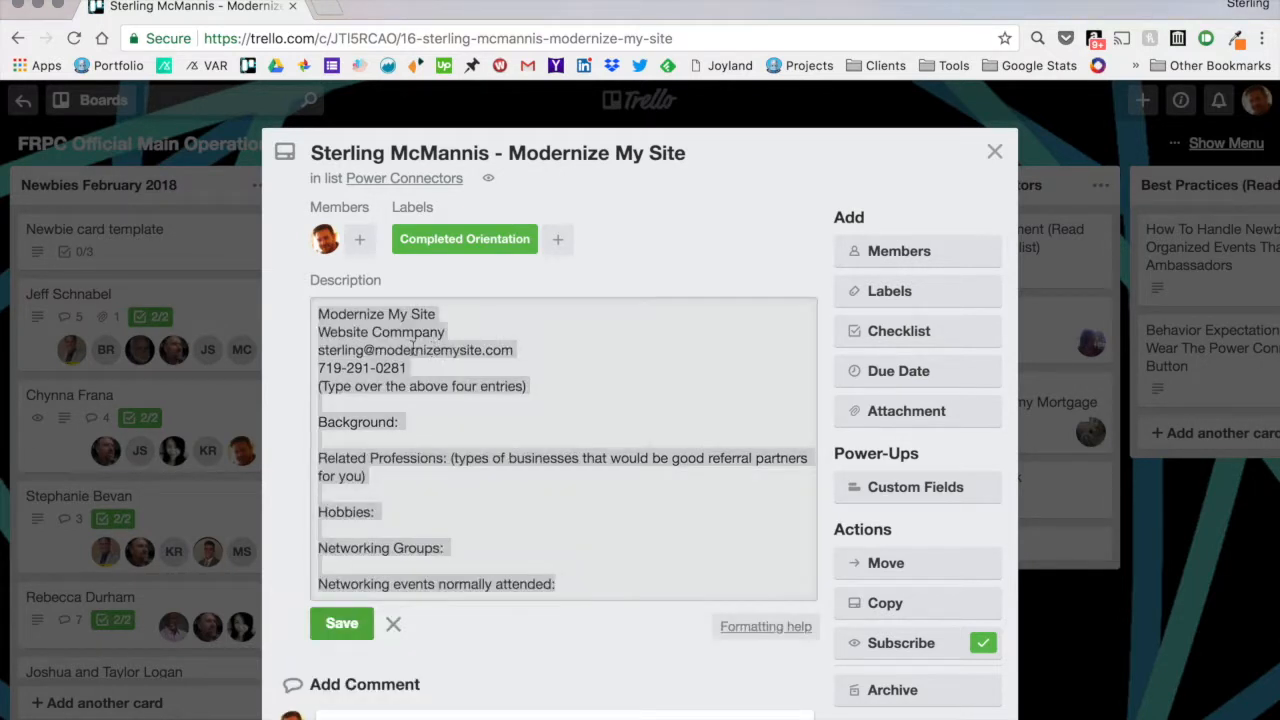
left_click(407, 340)
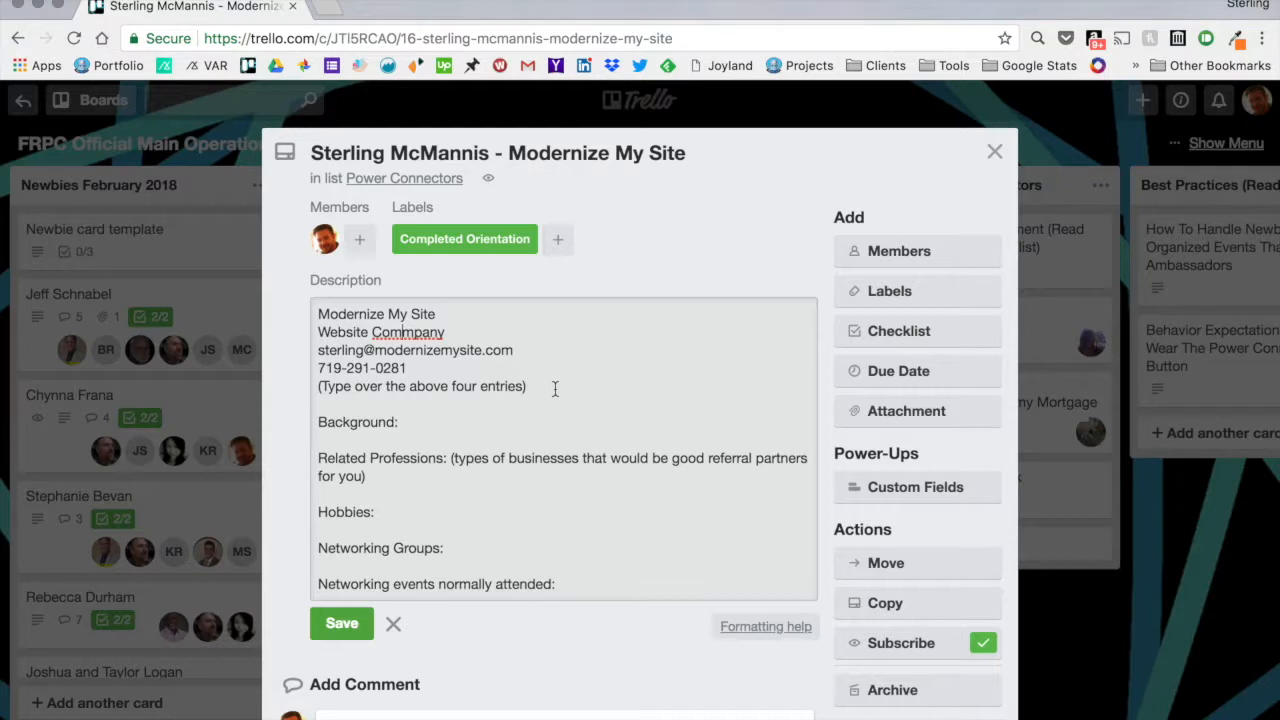
key("BackSpace")
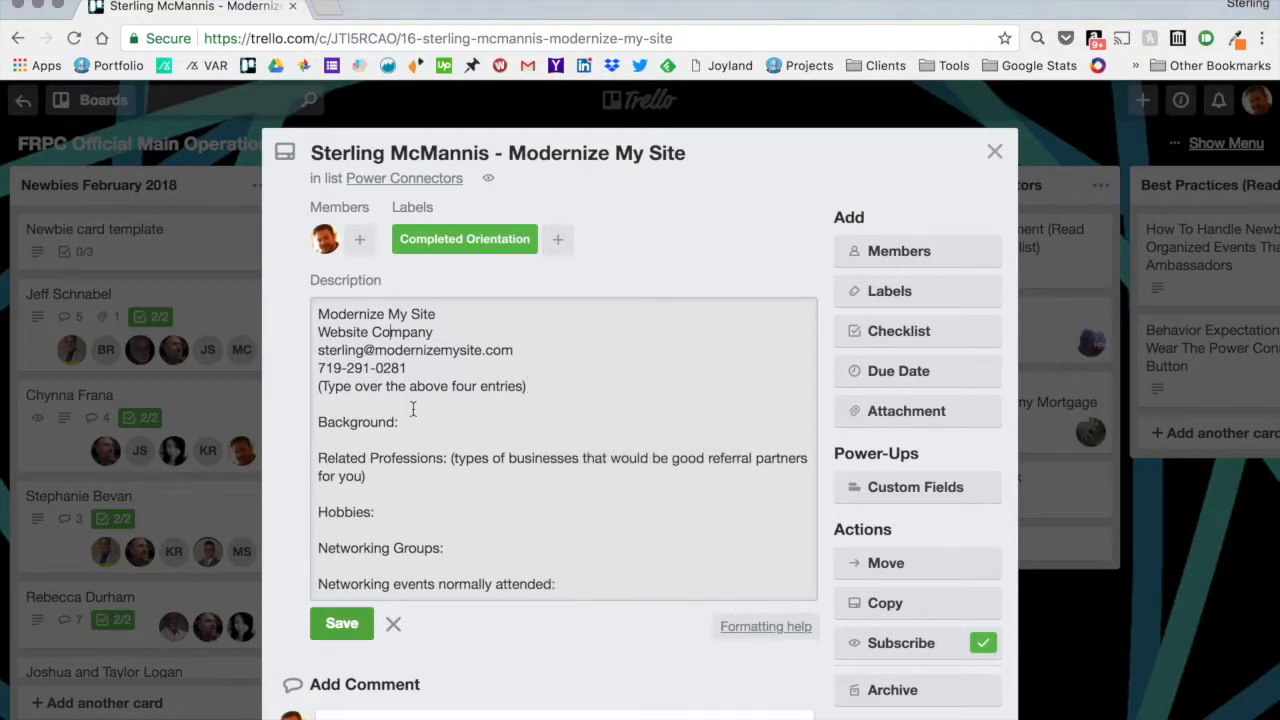
left_click(425, 423)
scroll(443, 462, "down", 3)
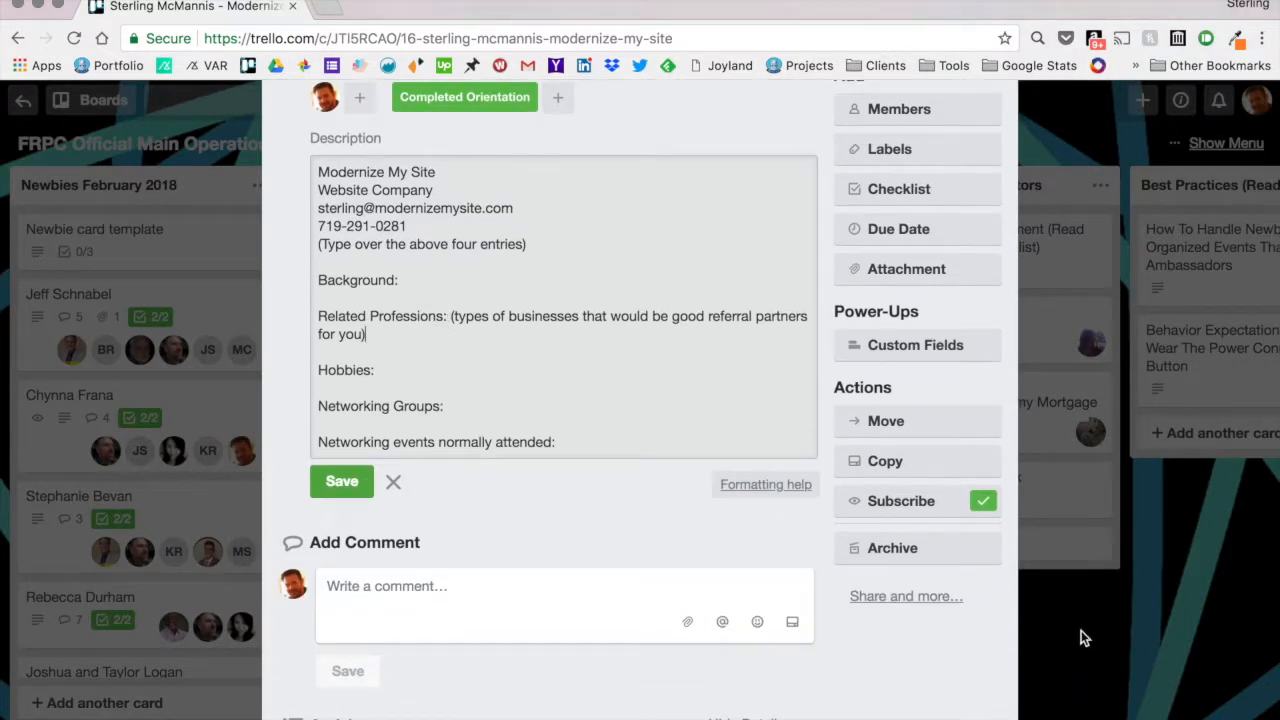
scroll(657, 346, "up", 2)
scroll(656, 345, "up", 1)
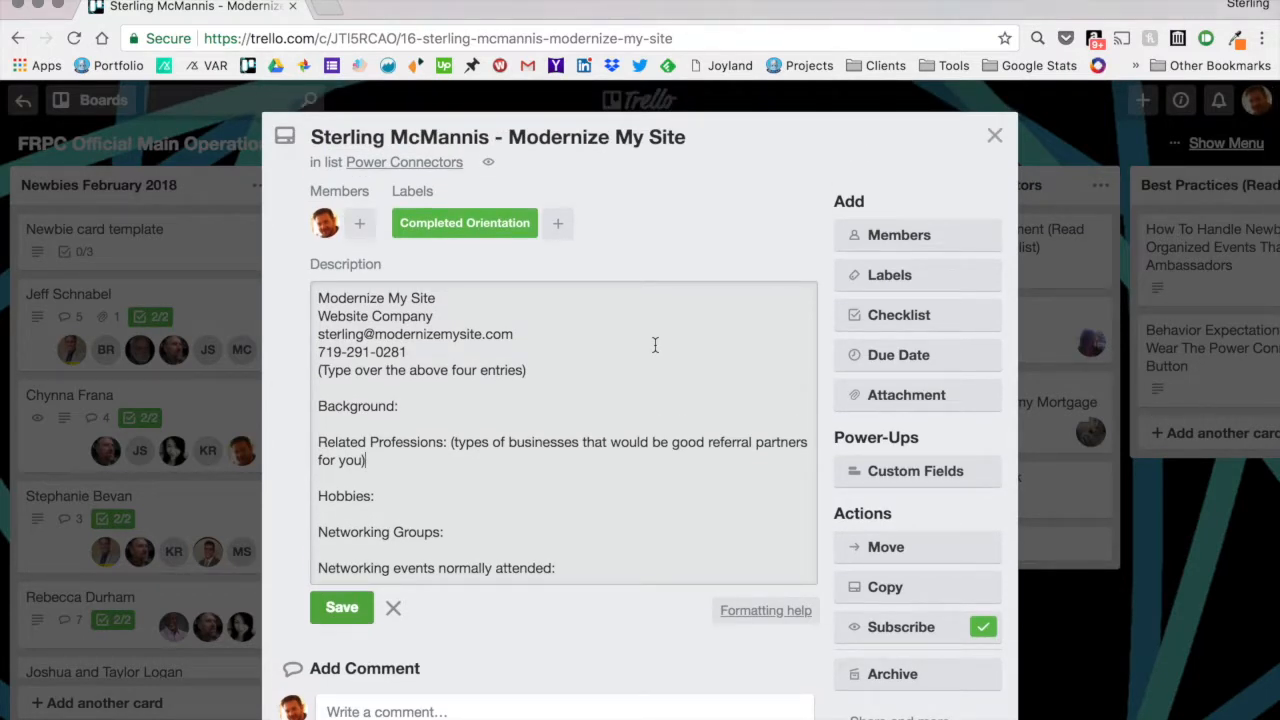
key("Escape")
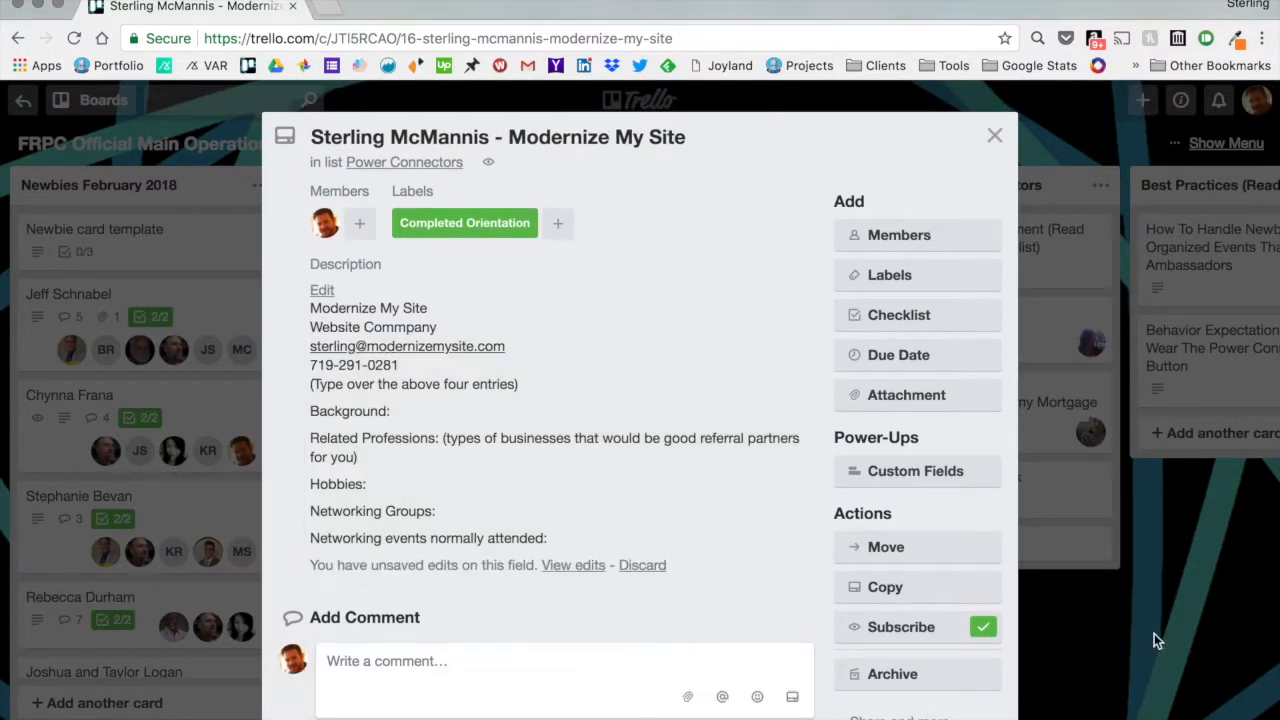
left_click(1154, 633)
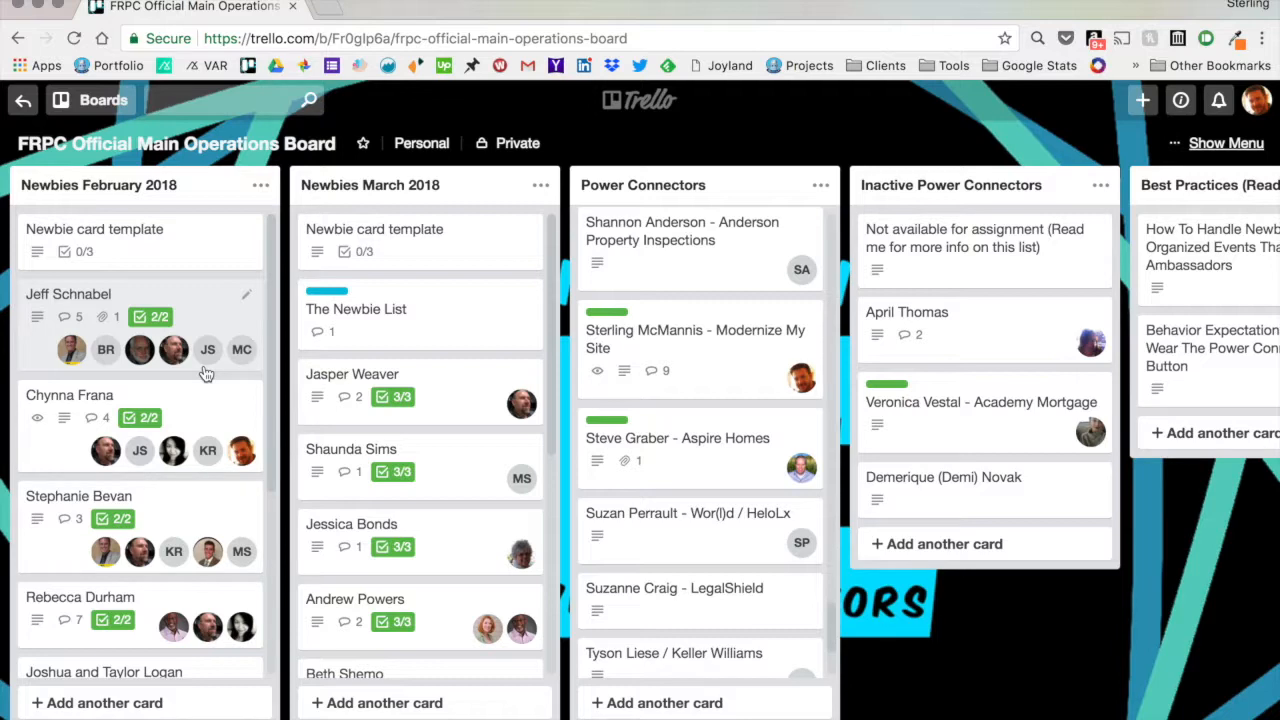
- Examine the plumbing contact's card in Newbies February 2018 and look through the rest of that list
left_click(98, 308)
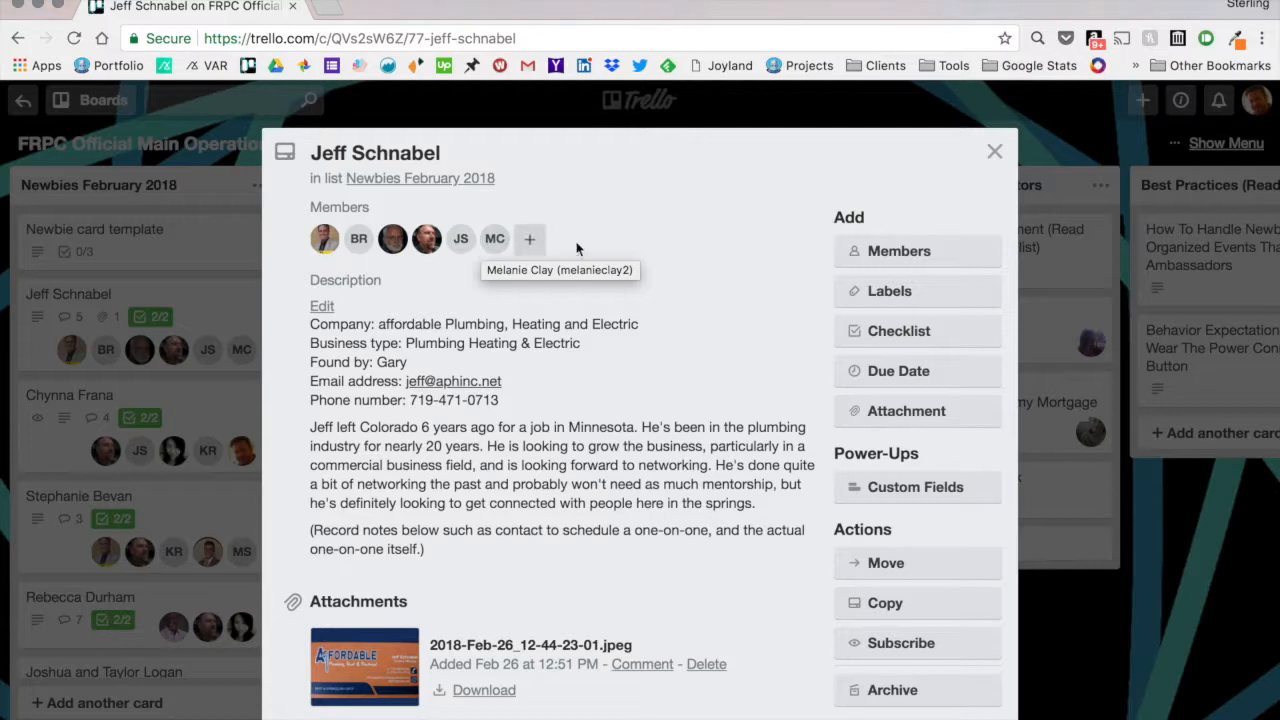
left_click(995, 153)
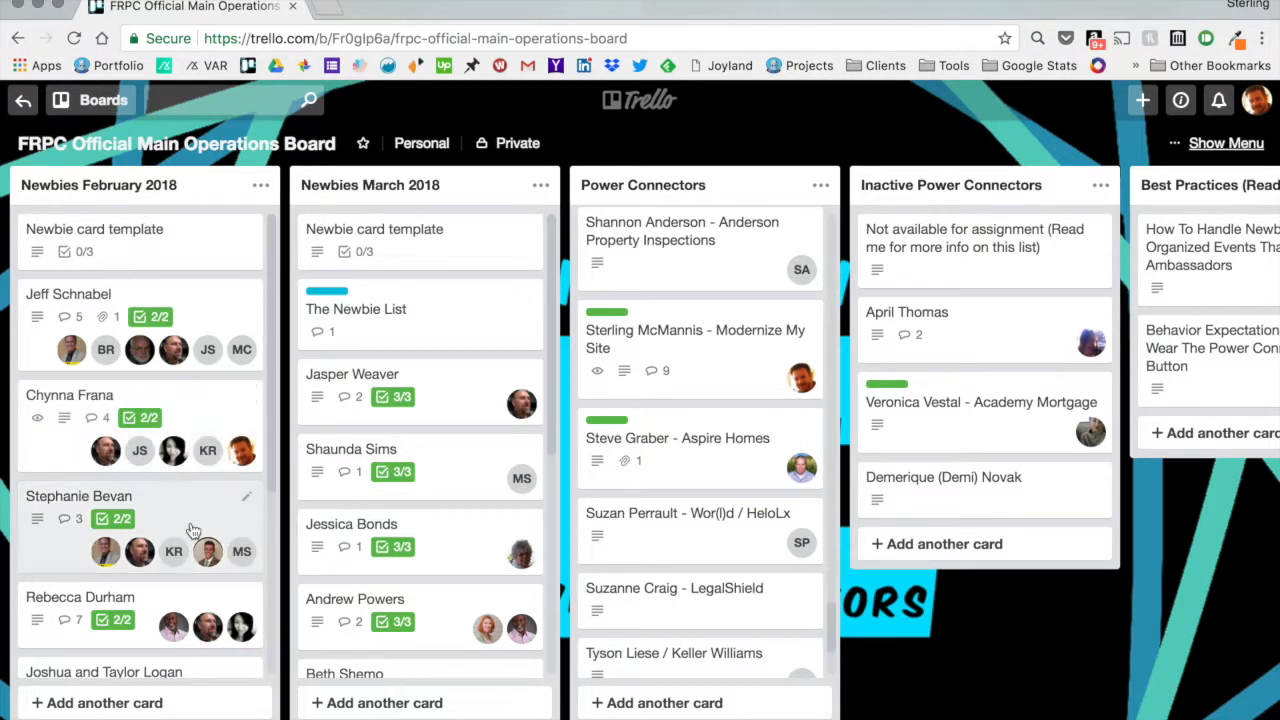
scroll(192, 535, "down", 4)
scroll(192, 535, "down", 3)
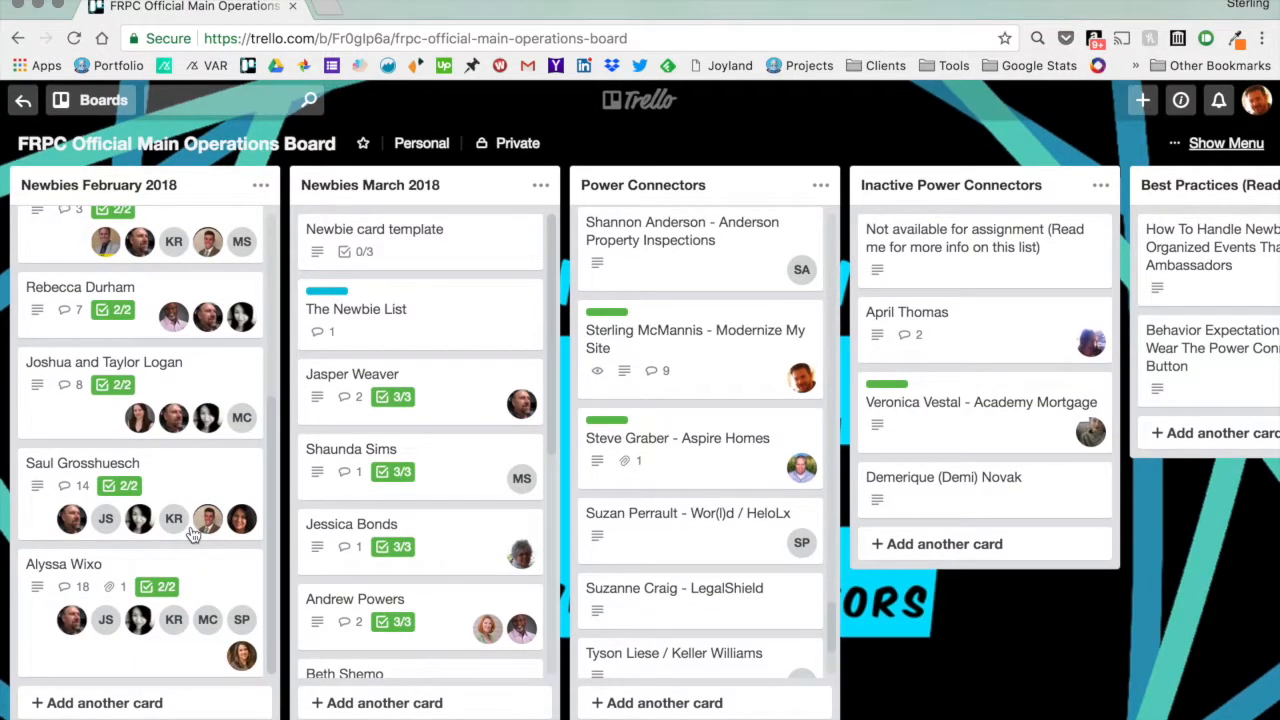
scroll(178, 398, "up", 5)
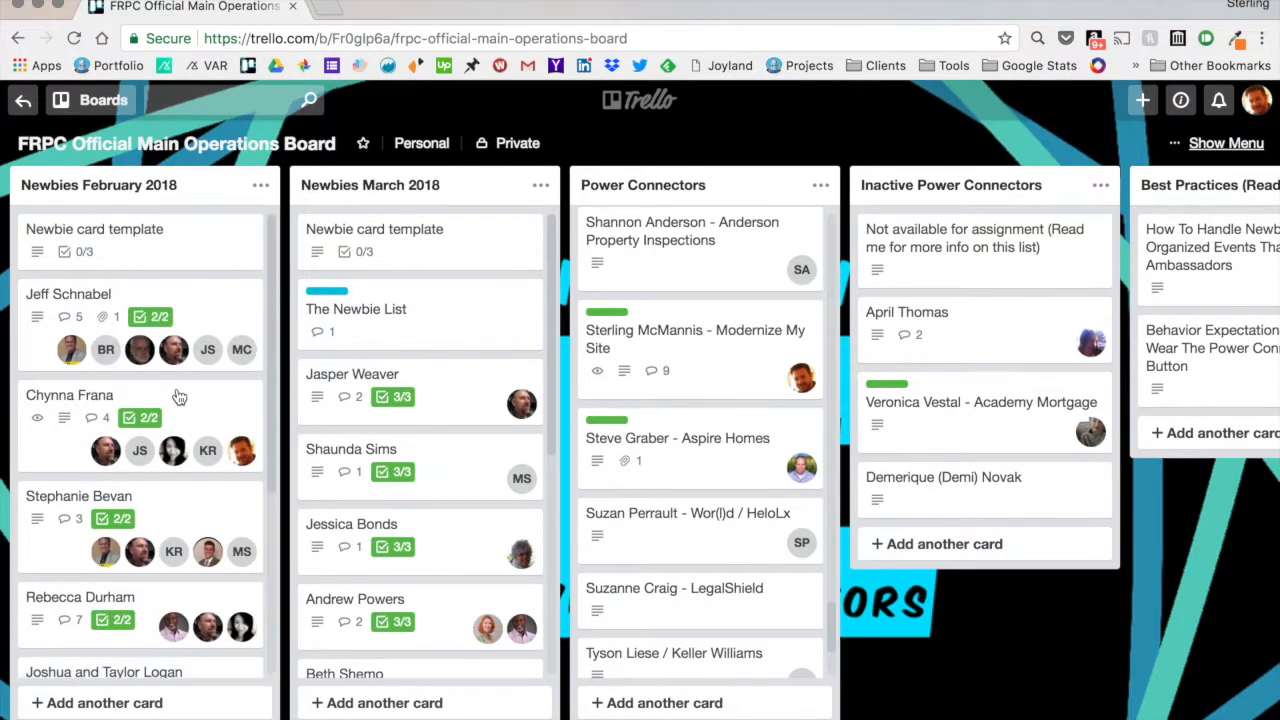
- Copy the Newbie card template in Newbies February 2018 as a card titled "Test", keeping its checklist and the same list
left_click(157, 245)
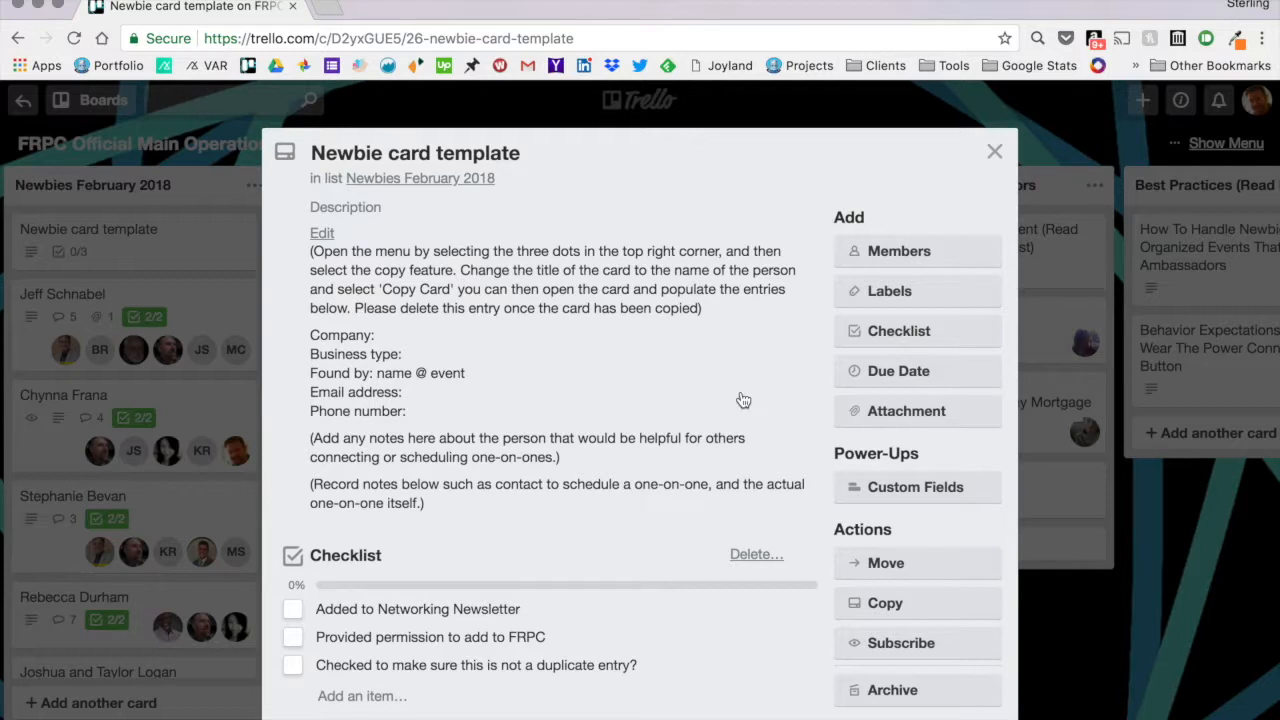
scroll(747, 407, "down", 3)
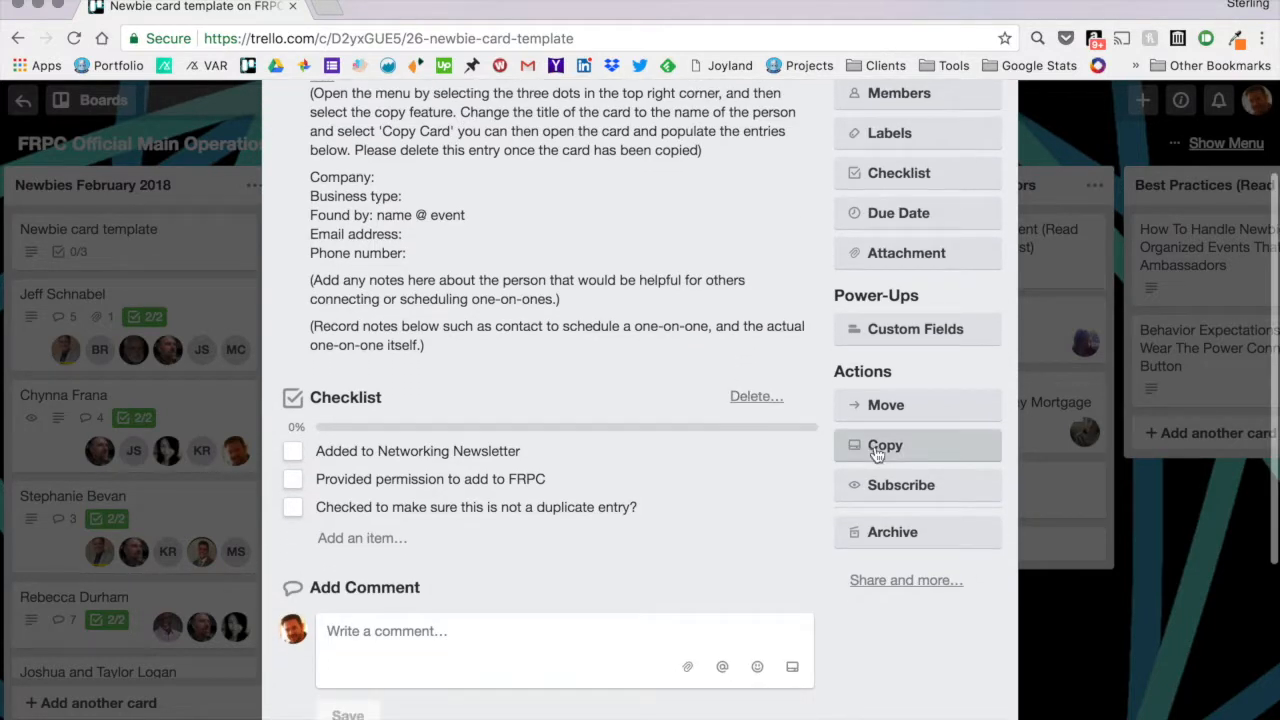
left_click(876, 452)
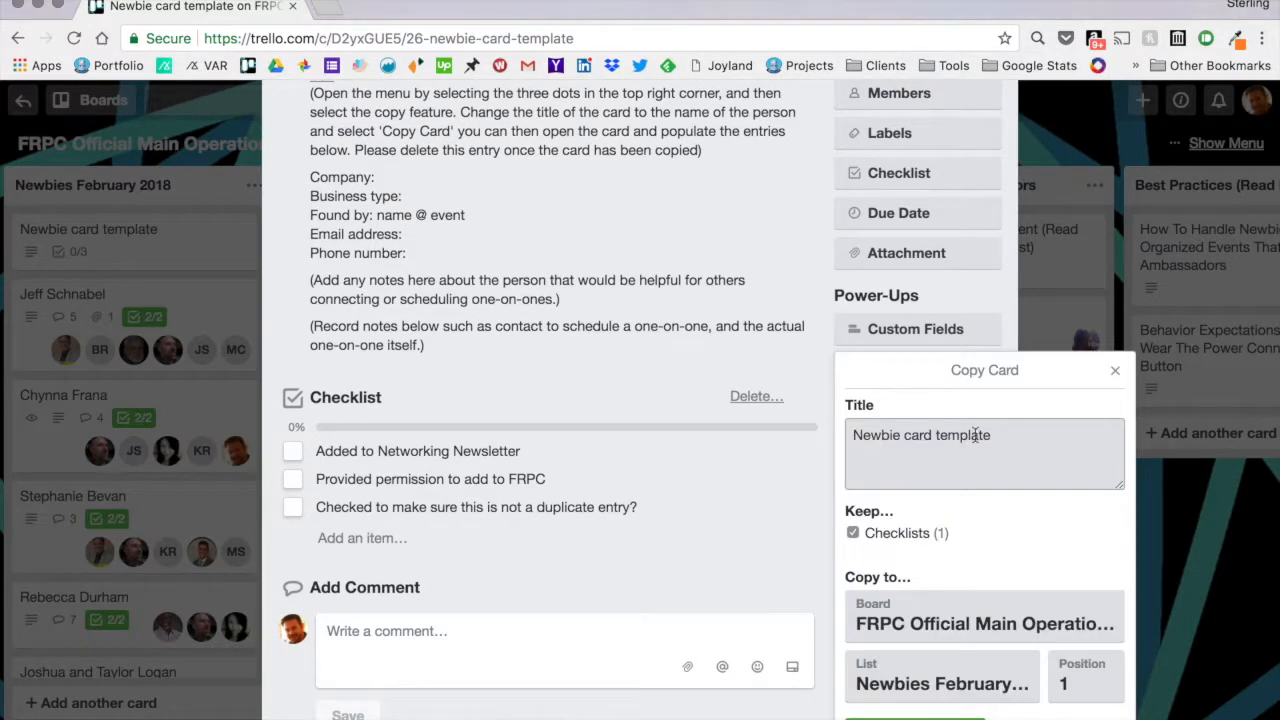
left_click_drag(991, 435, 859, 437)
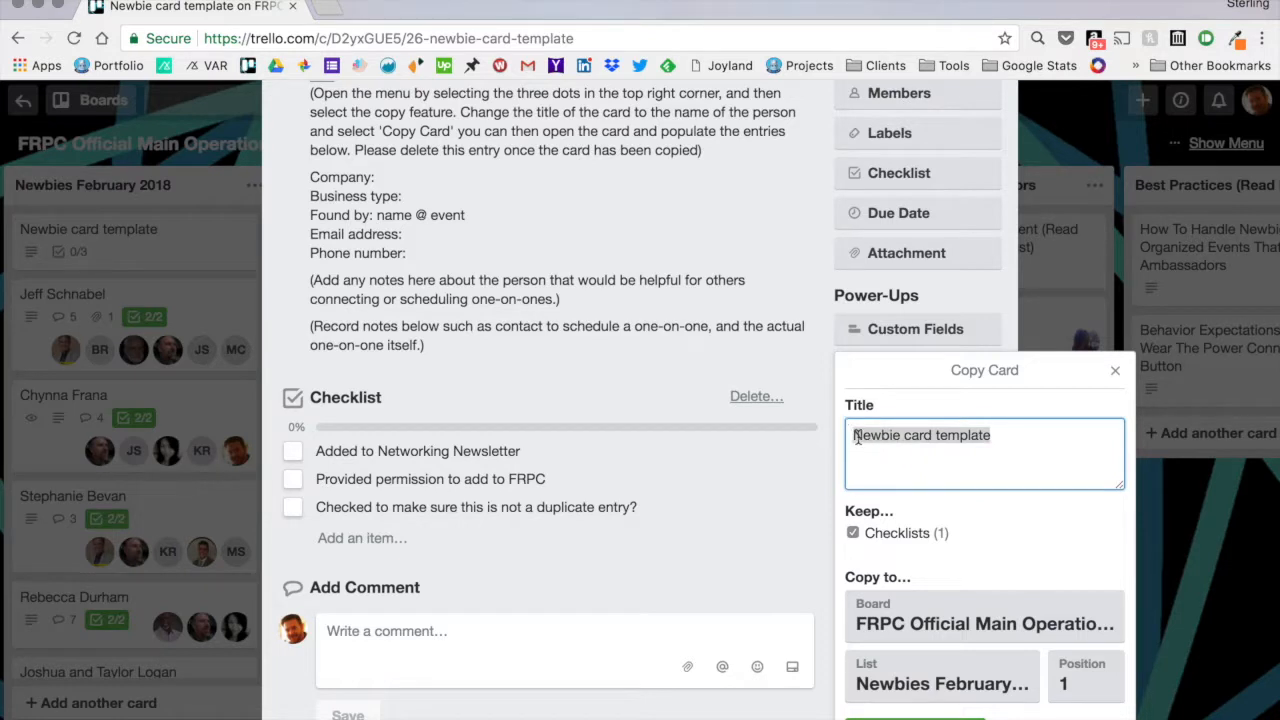
type("Test")
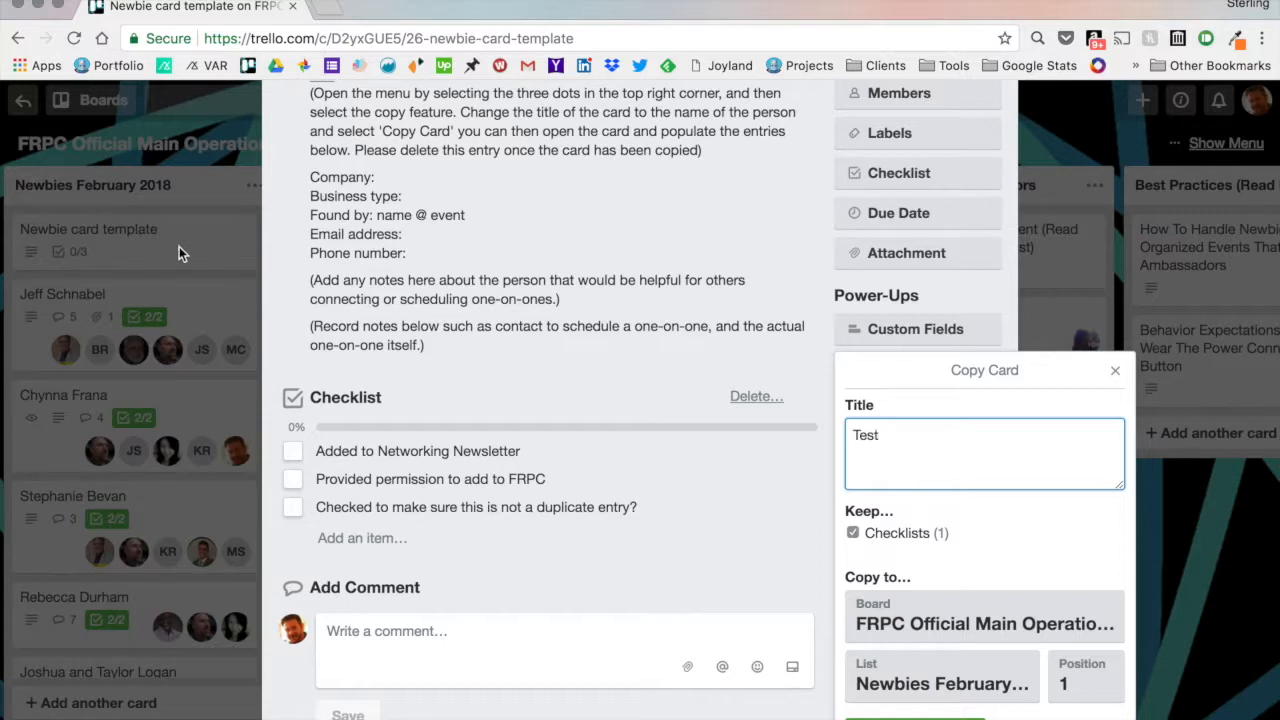
left_click(915, 717)
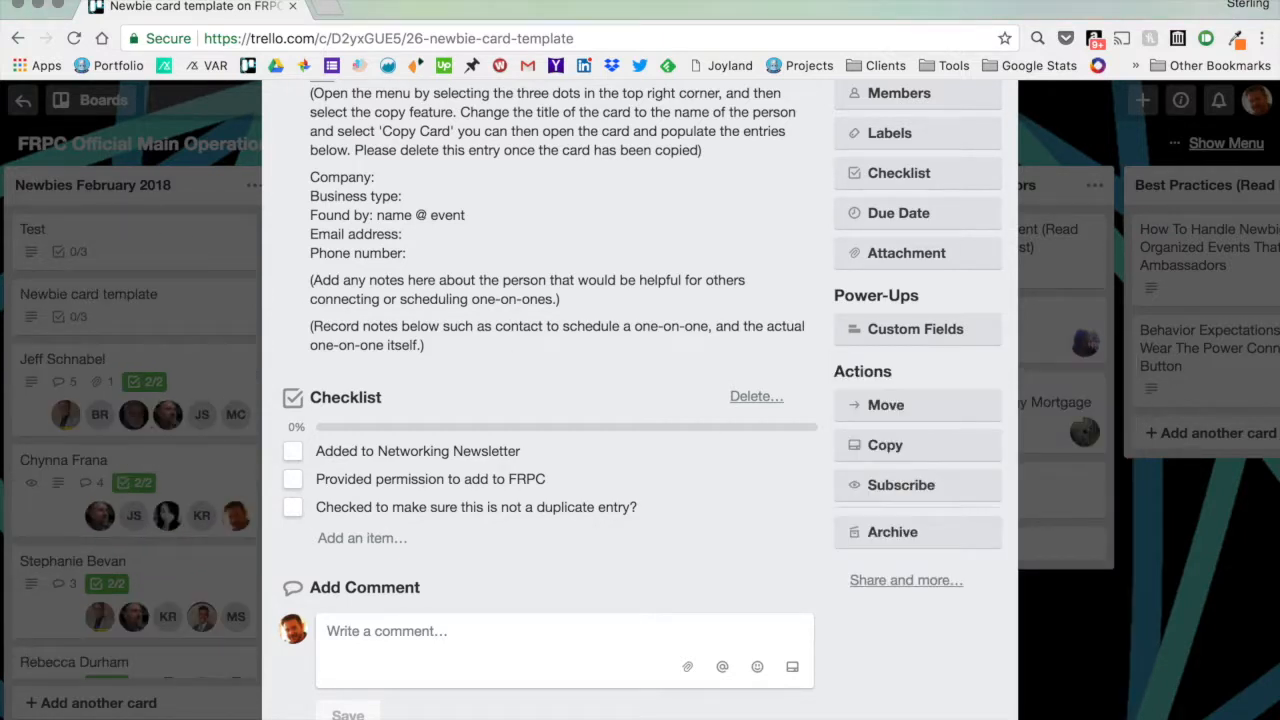
left_click(1103, 530)
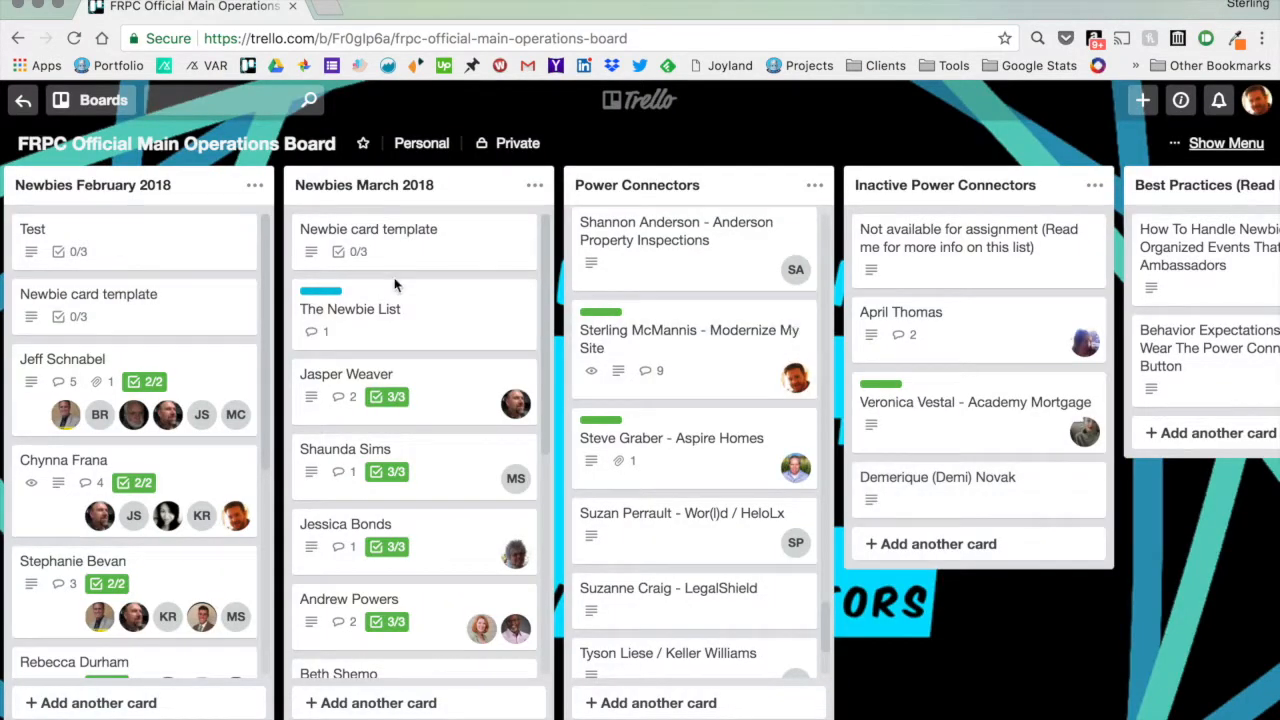
scroll(200, 400, "down", 4)
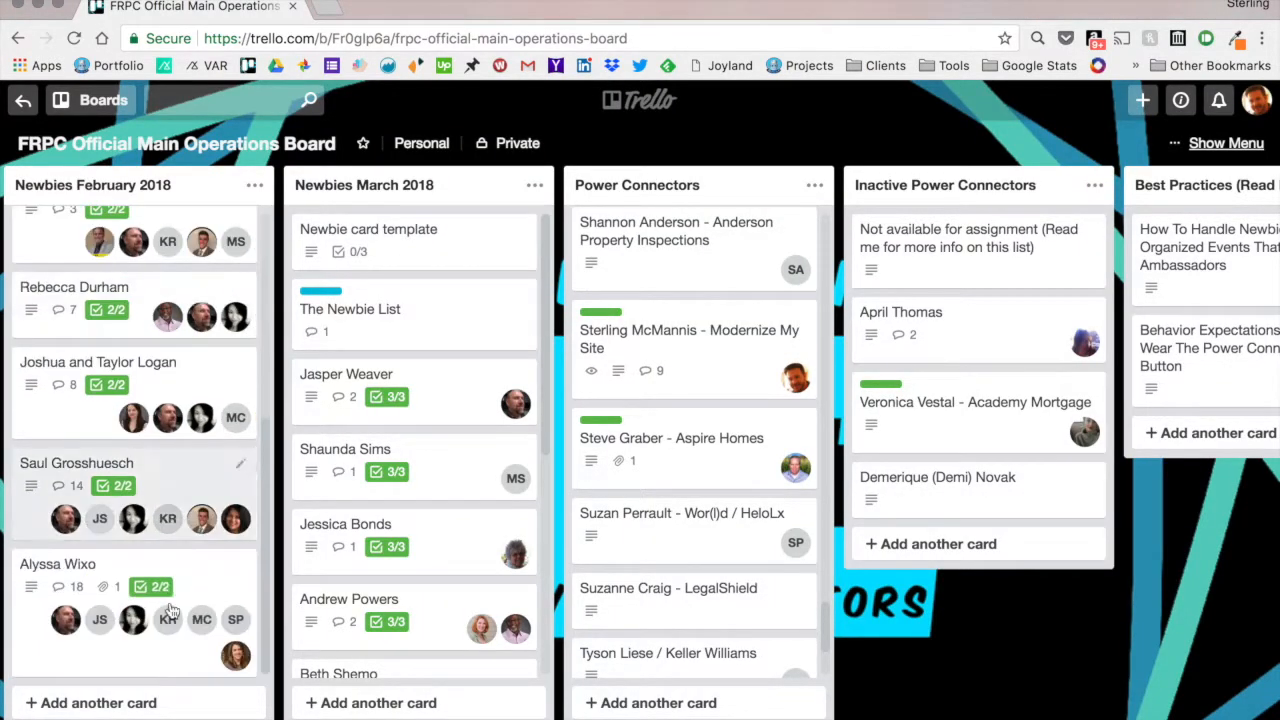
scroll(165, 476, "up", 4)
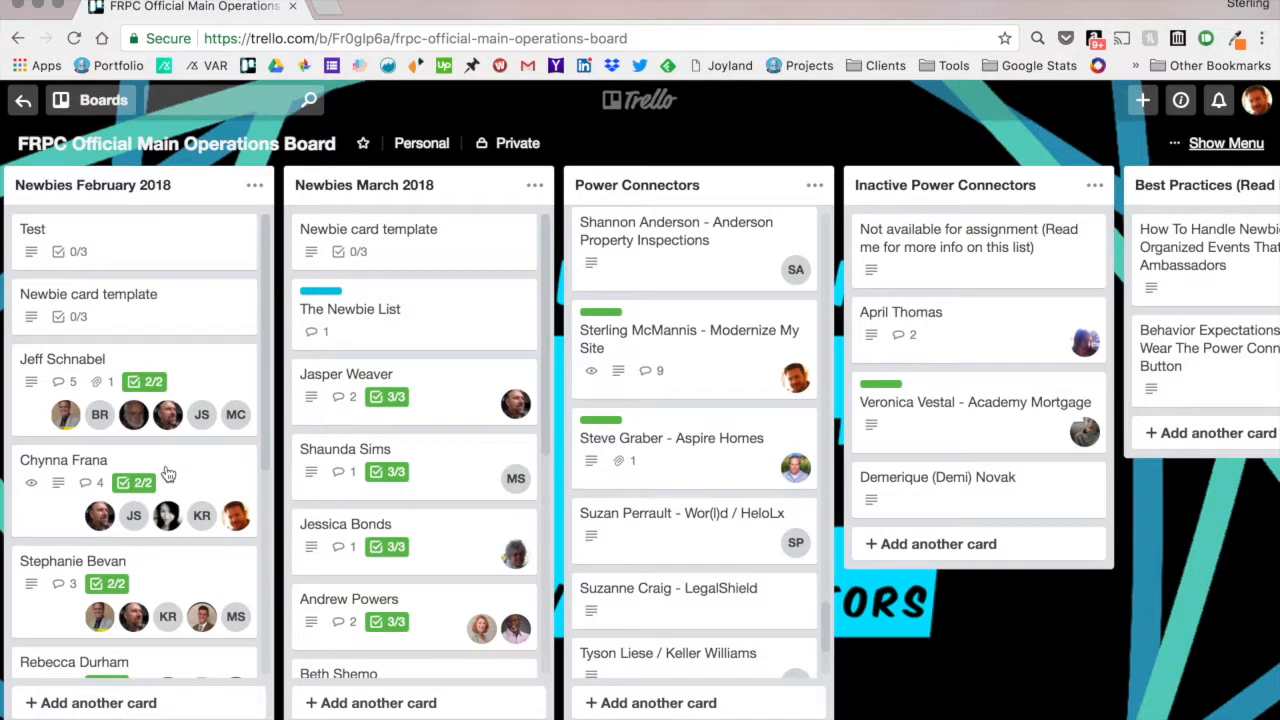
scroll(140, 485, "down", 2)
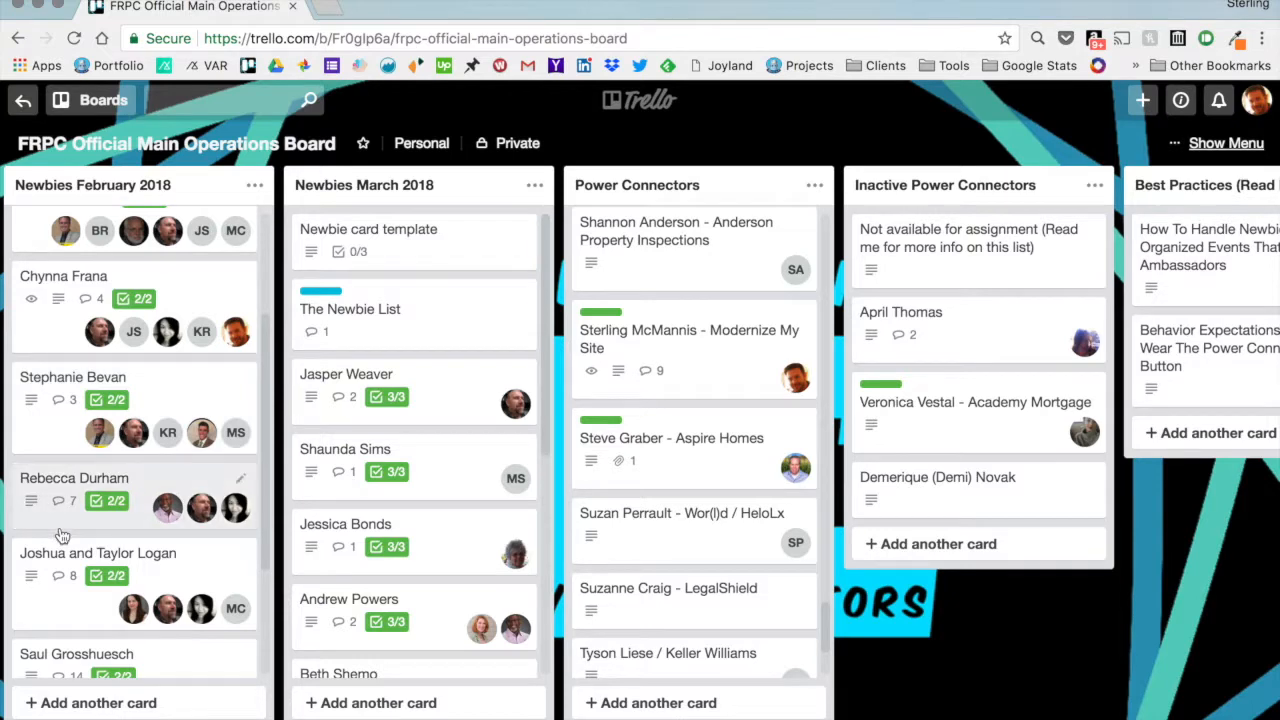
scroll(62, 537, "up", 2)
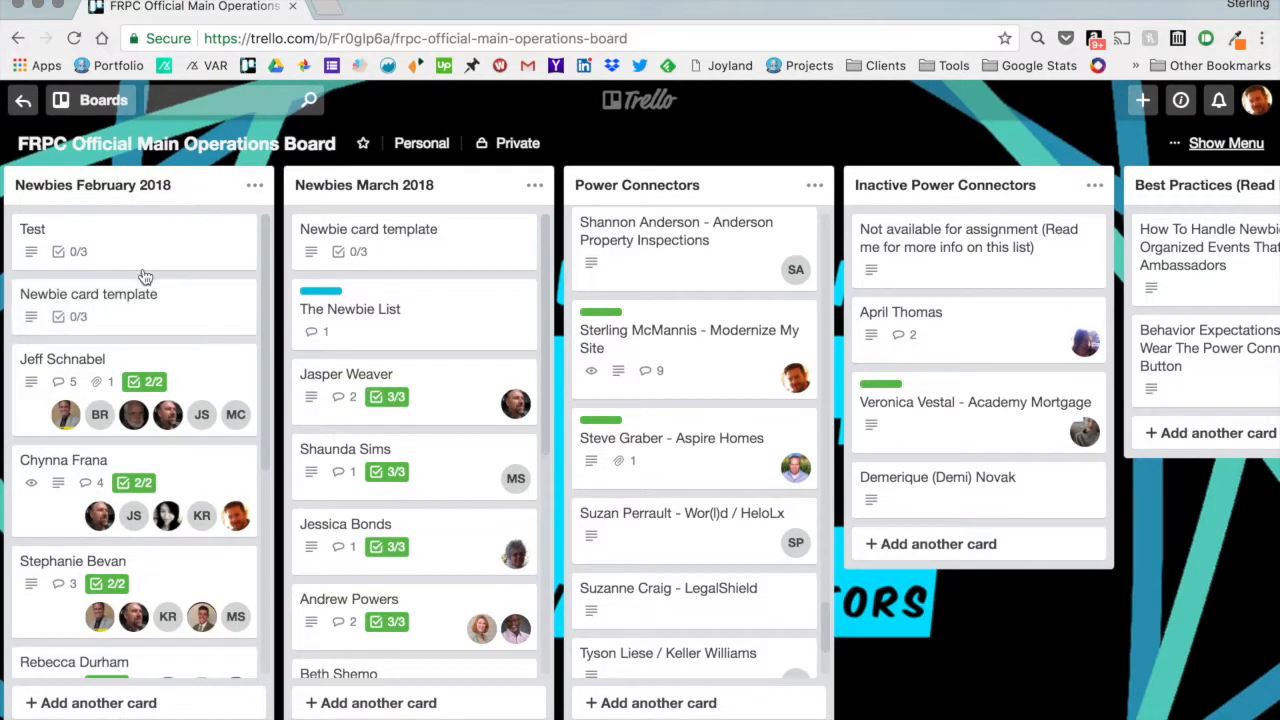
scroll(159, 270, "right", 1)
scroll(157, 269, "left", 1)
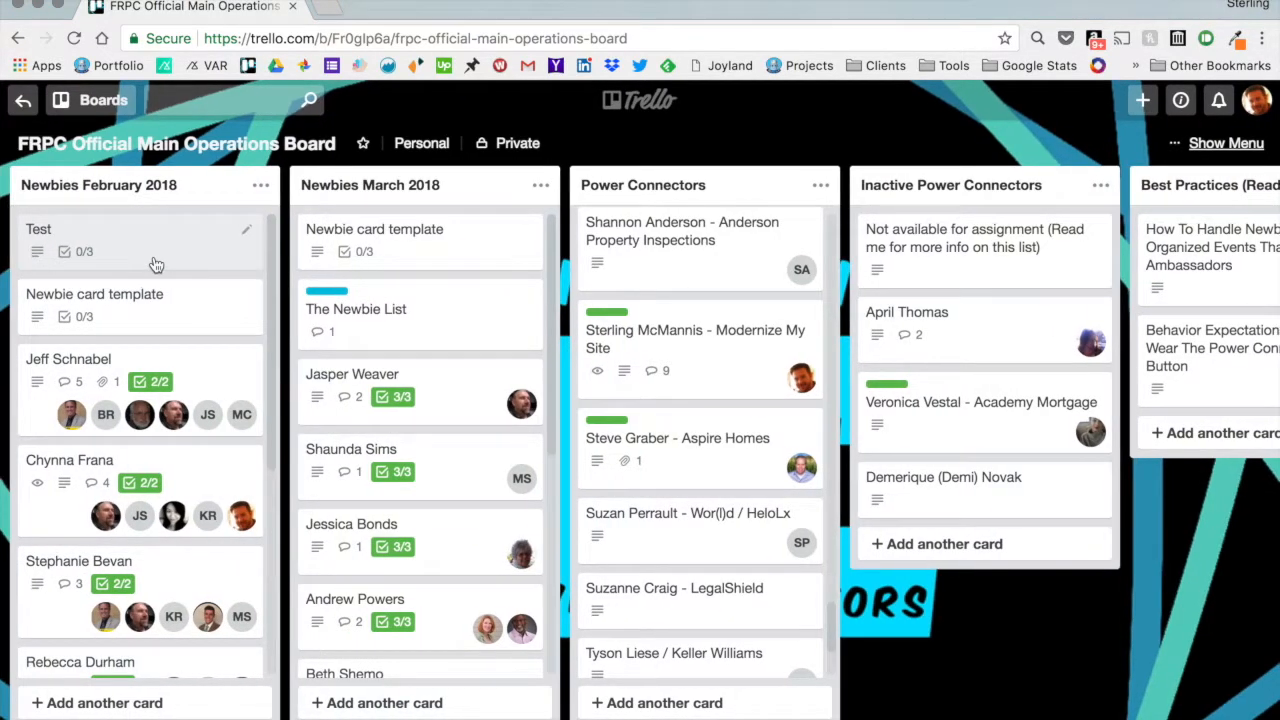
- Open the Test card in Newbies February 2018 and add five board members to it
left_click(156, 265)
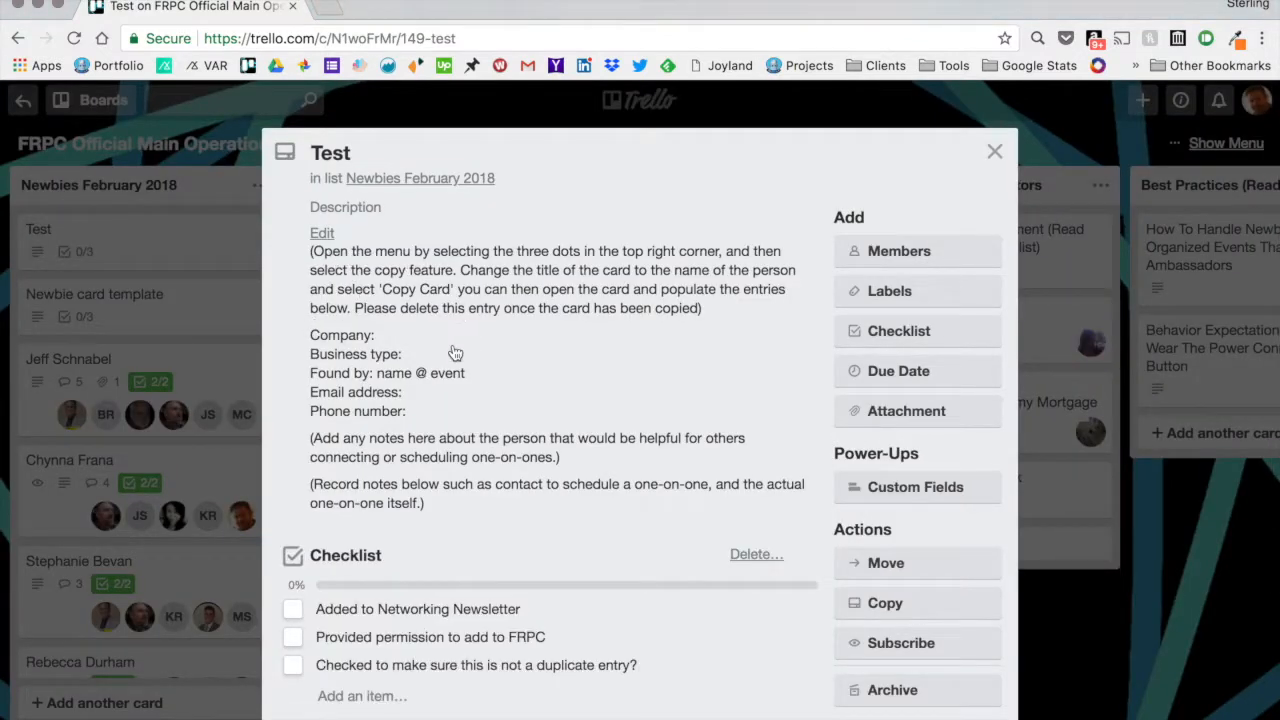
scroll(455, 353, "down", 3)
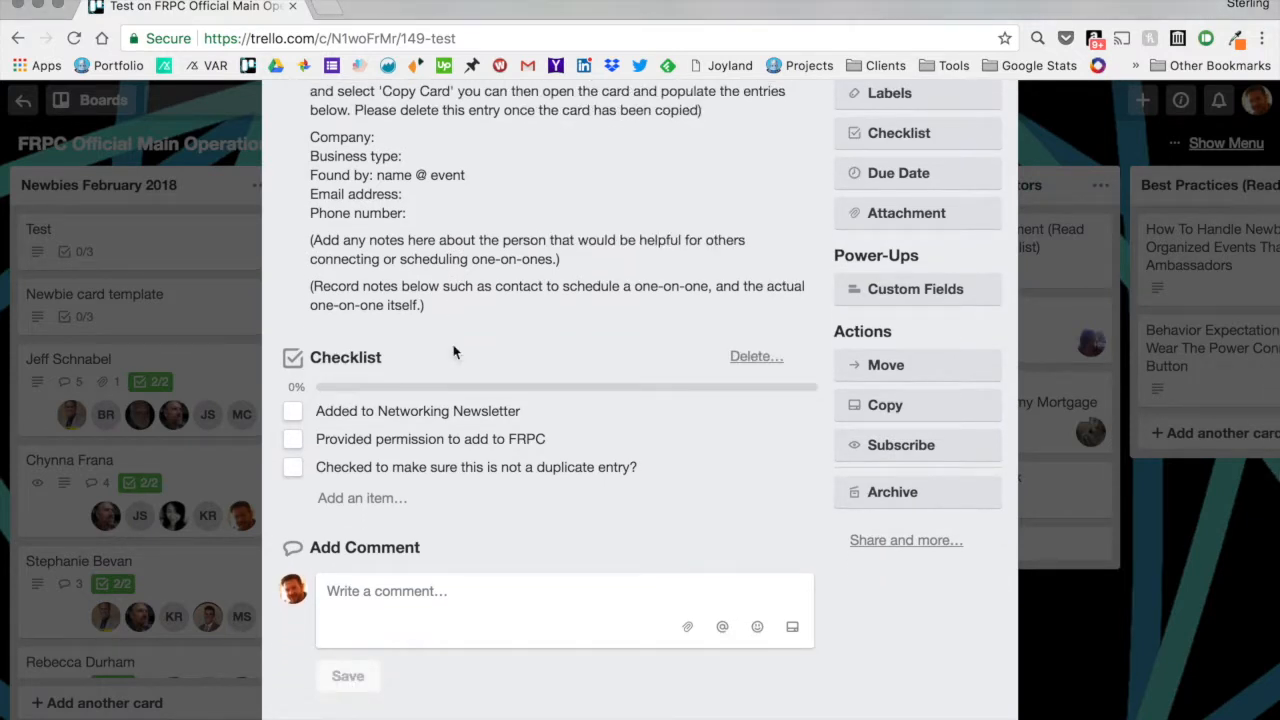
scroll(453, 352, "up", 3)
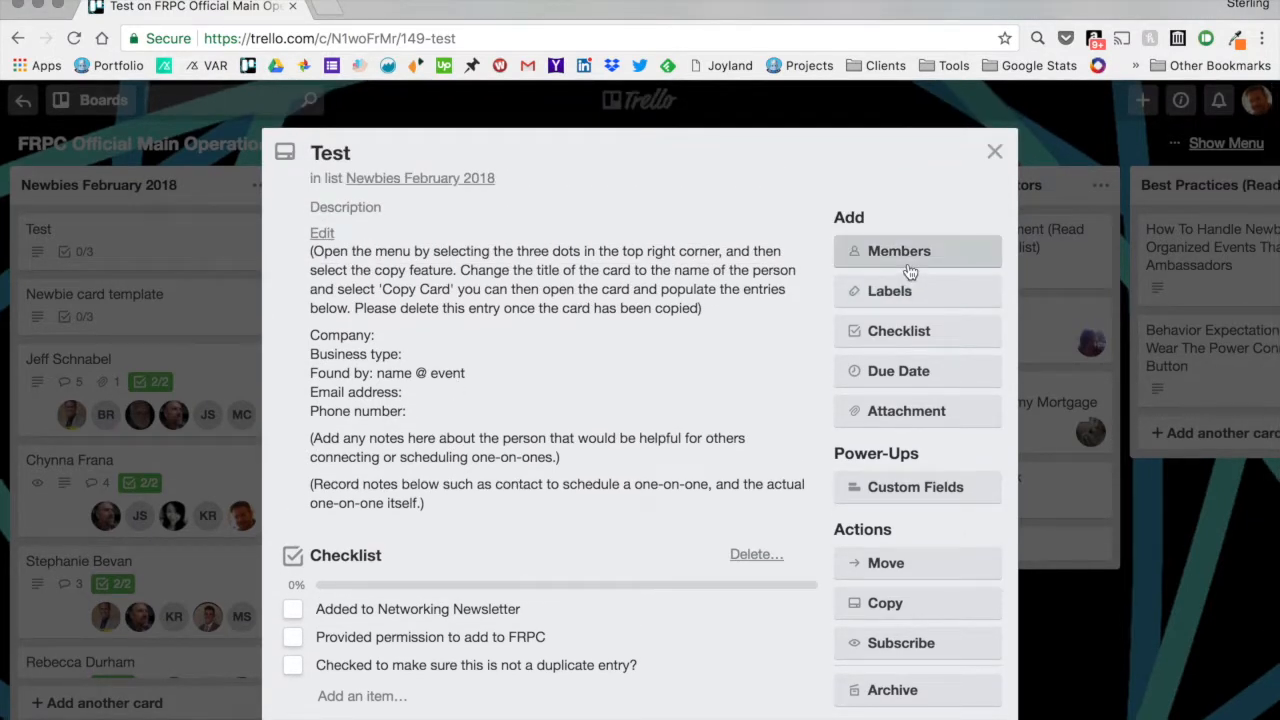
left_click(910, 268)
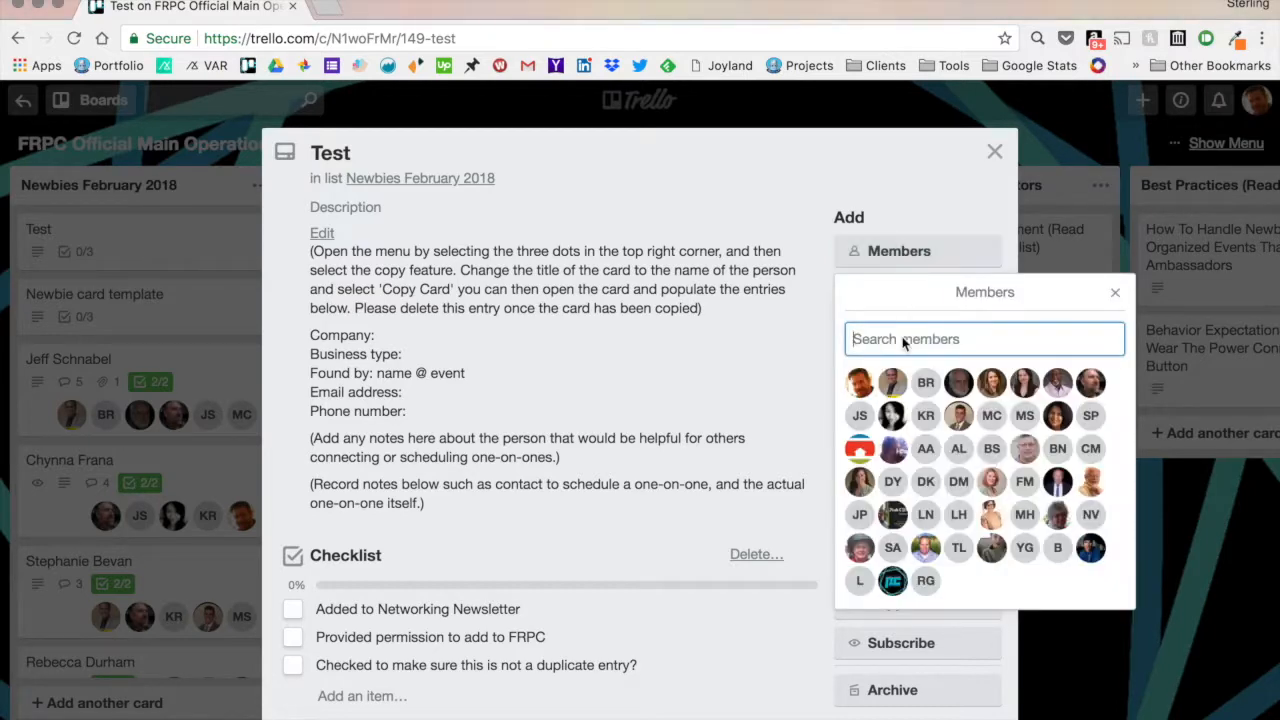
left_click(858, 384)
left_click(893, 385)
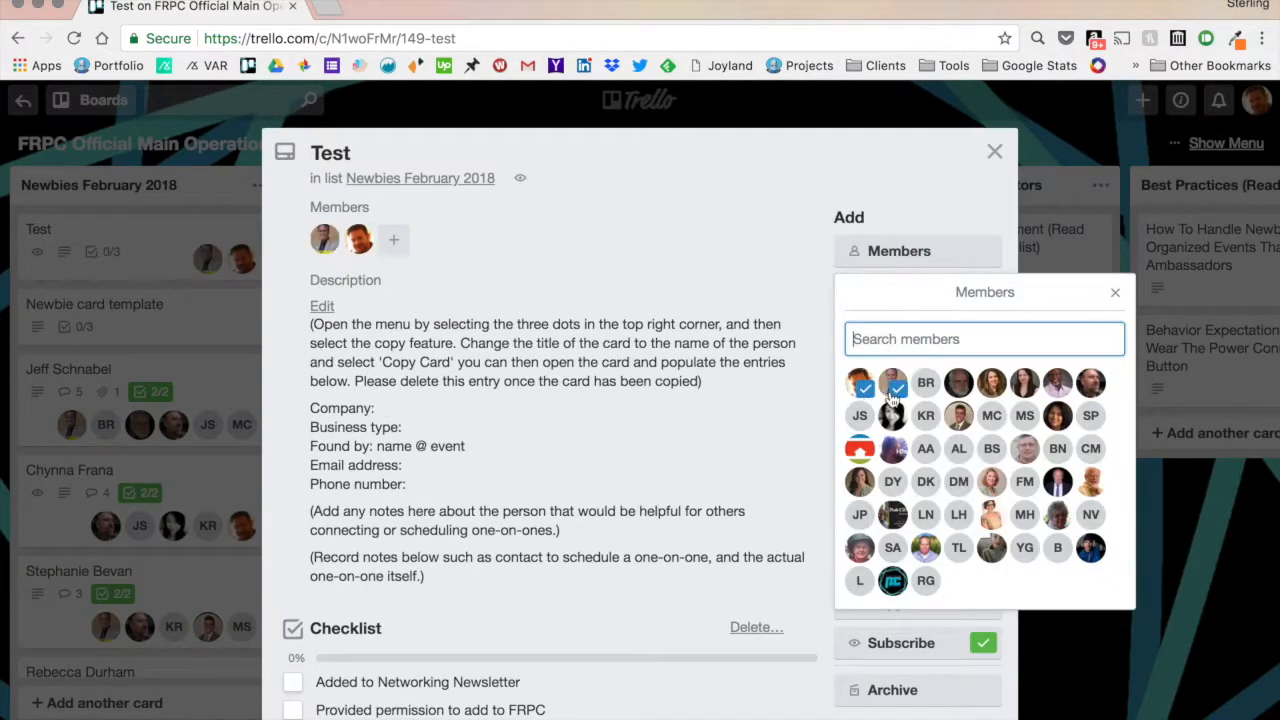
left_click(893, 417)
left_click(993, 486)
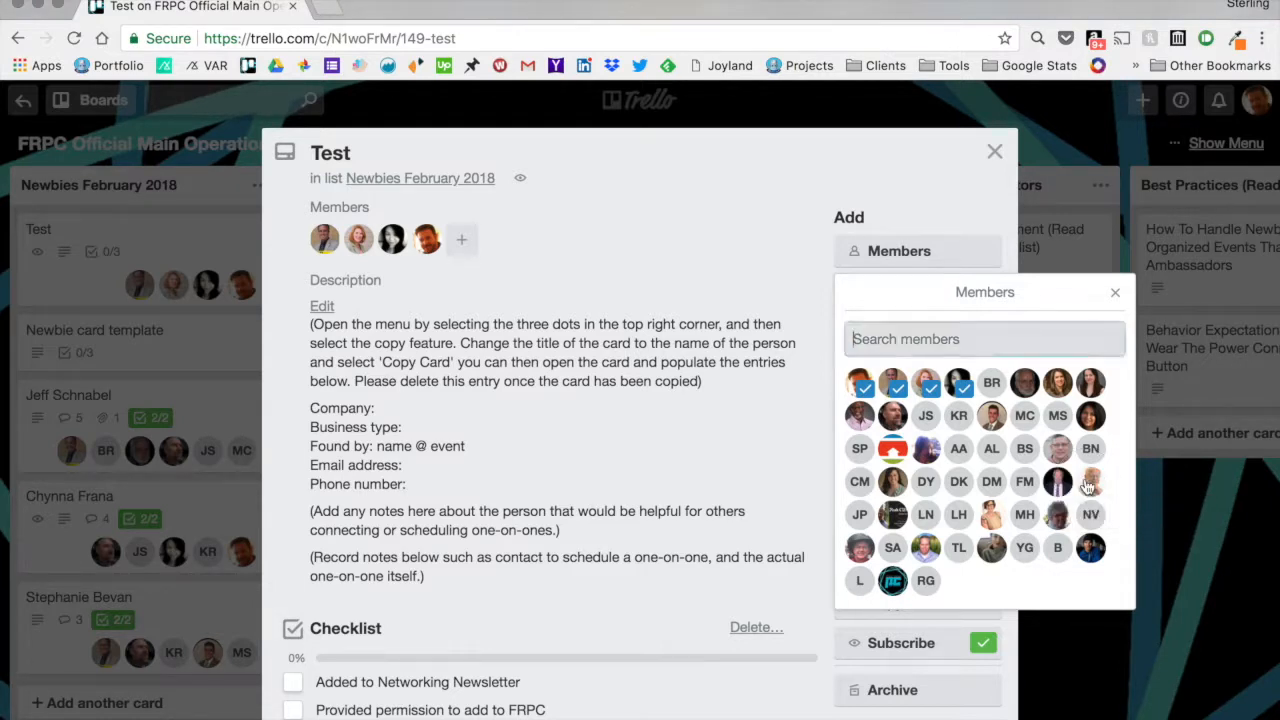
left_click(1088, 486)
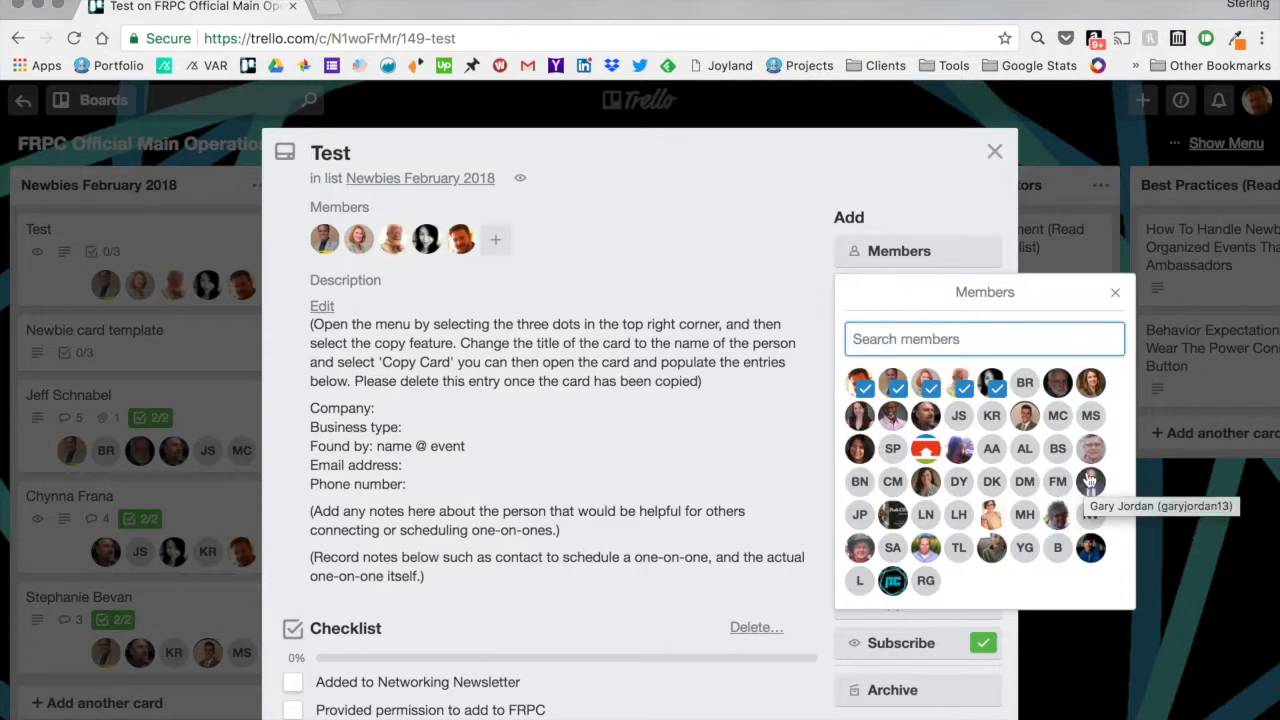
- Leave the member picker, reopen the Test card in Newbies February 2018 and mention the first suggested member in a new comment
left_click(1115, 294)
left_click(994, 152)
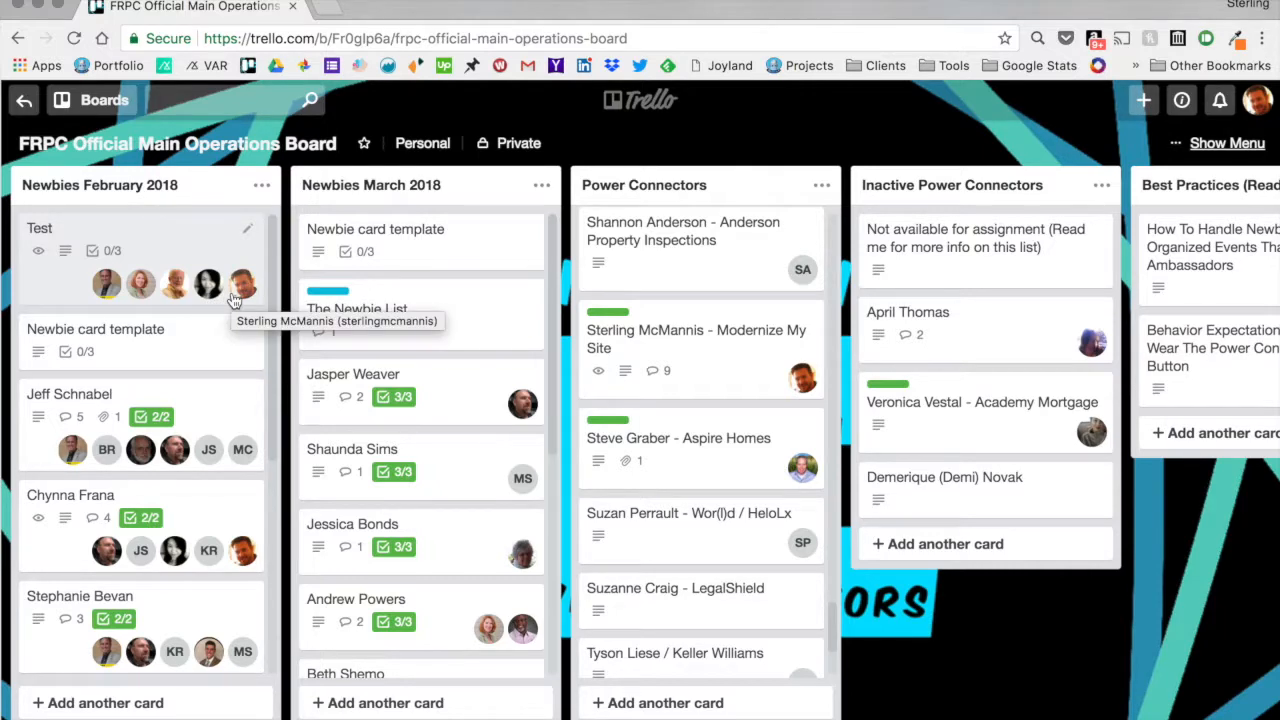
left_click(149, 247)
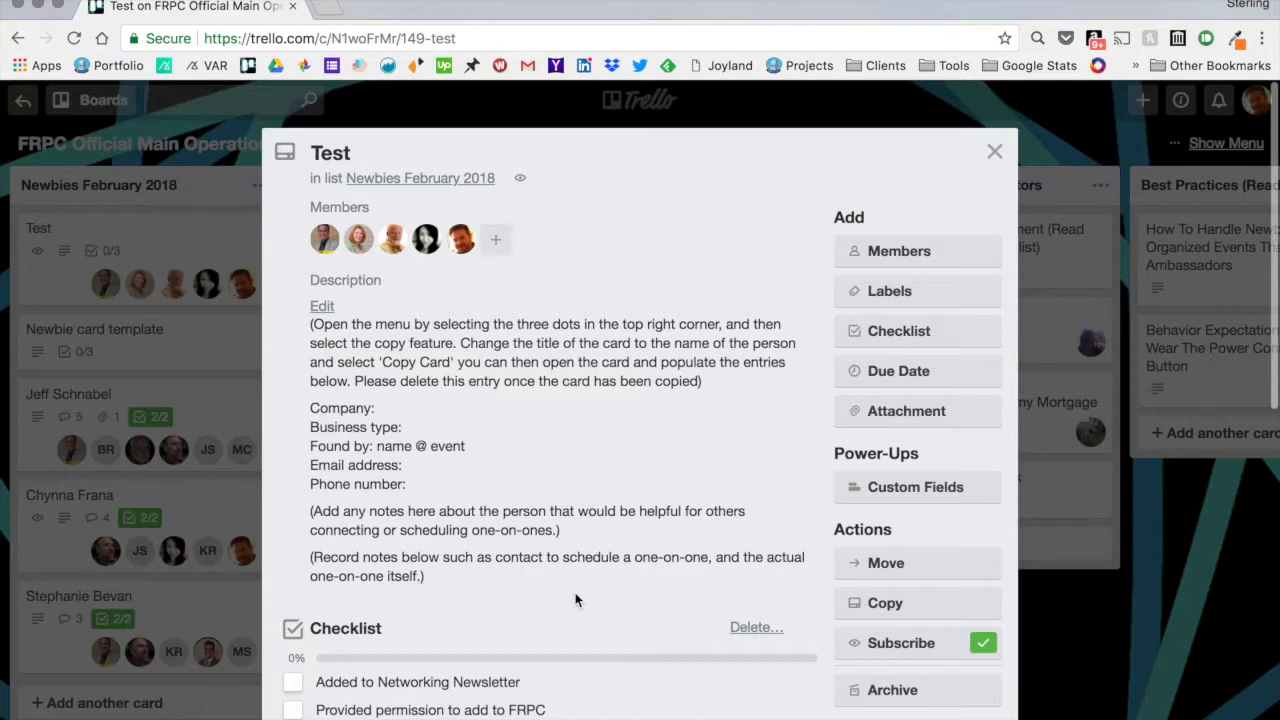
scroll(575, 596, "down", 5)
scroll(575, 600, "down", 4)
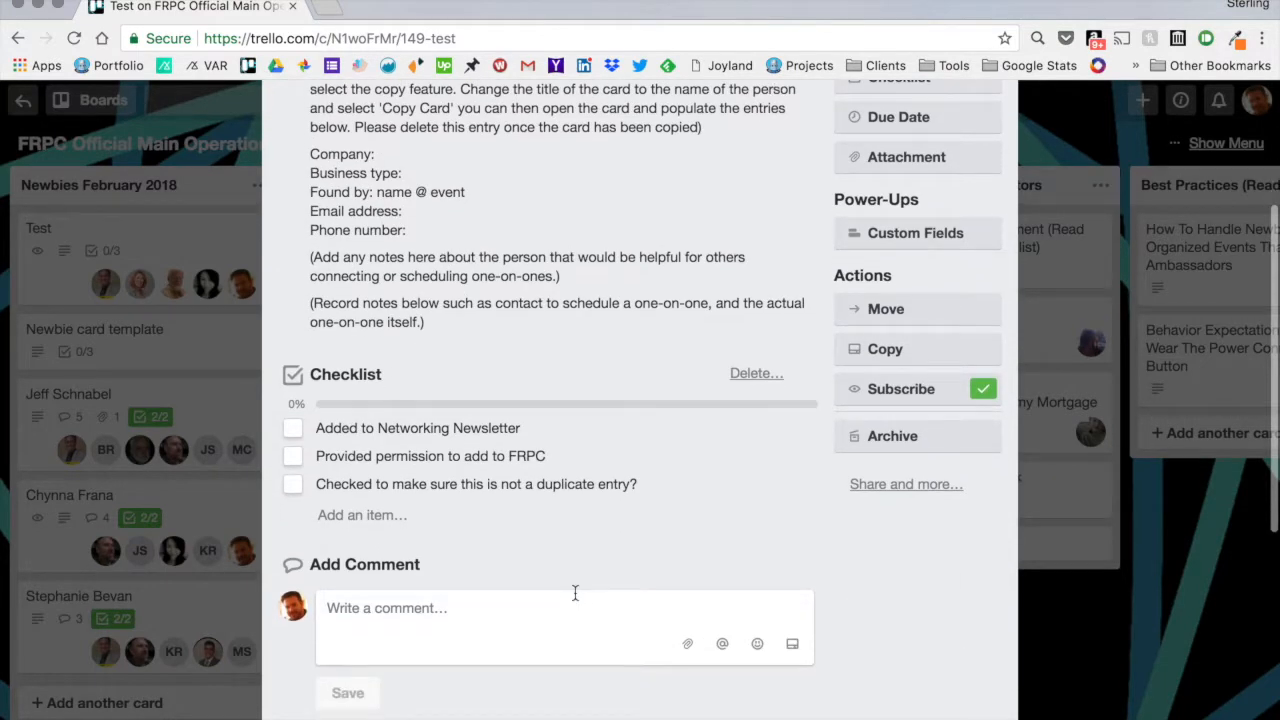
scroll(575, 600, "up", 3)
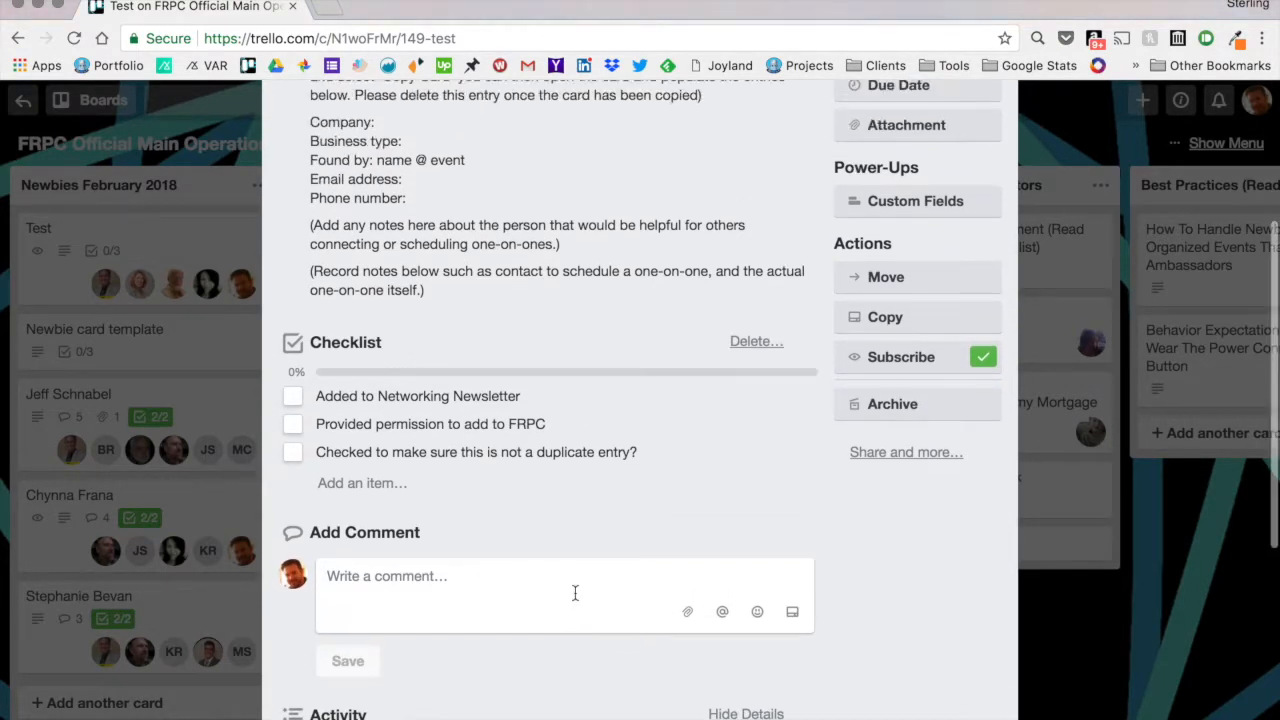
scroll(575, 600, "down", 4)
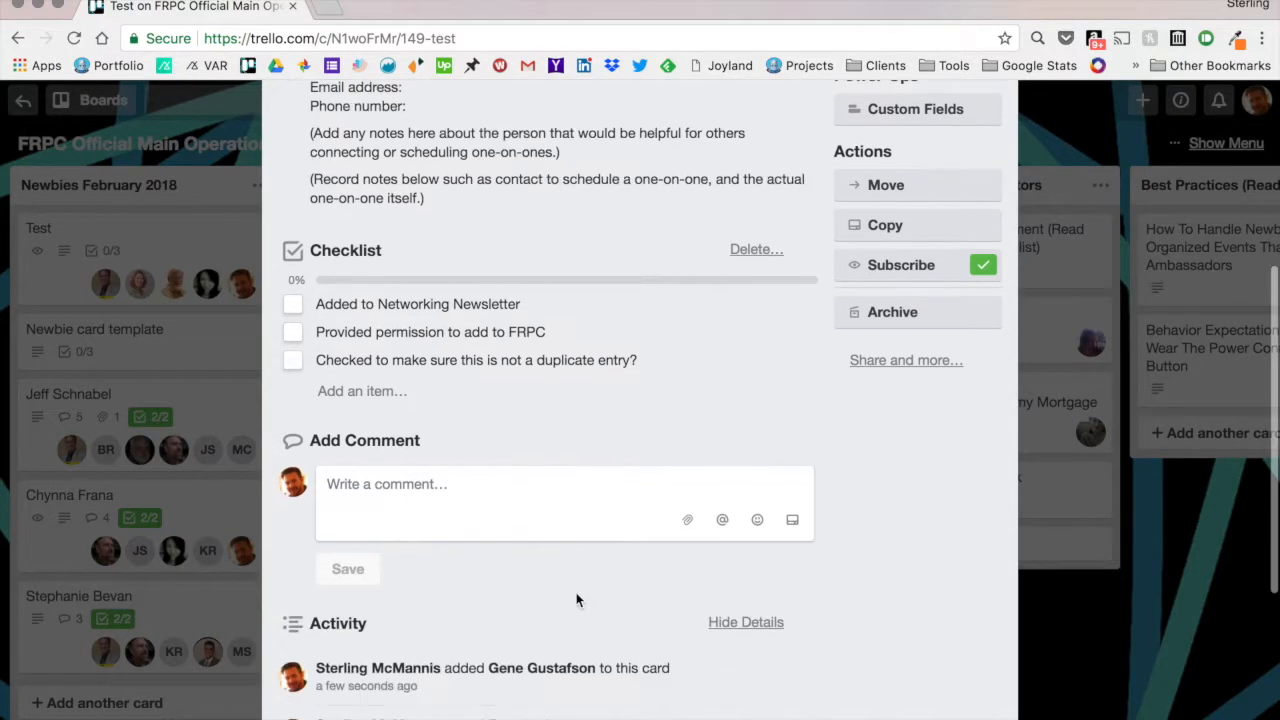
left_click(718, 527)
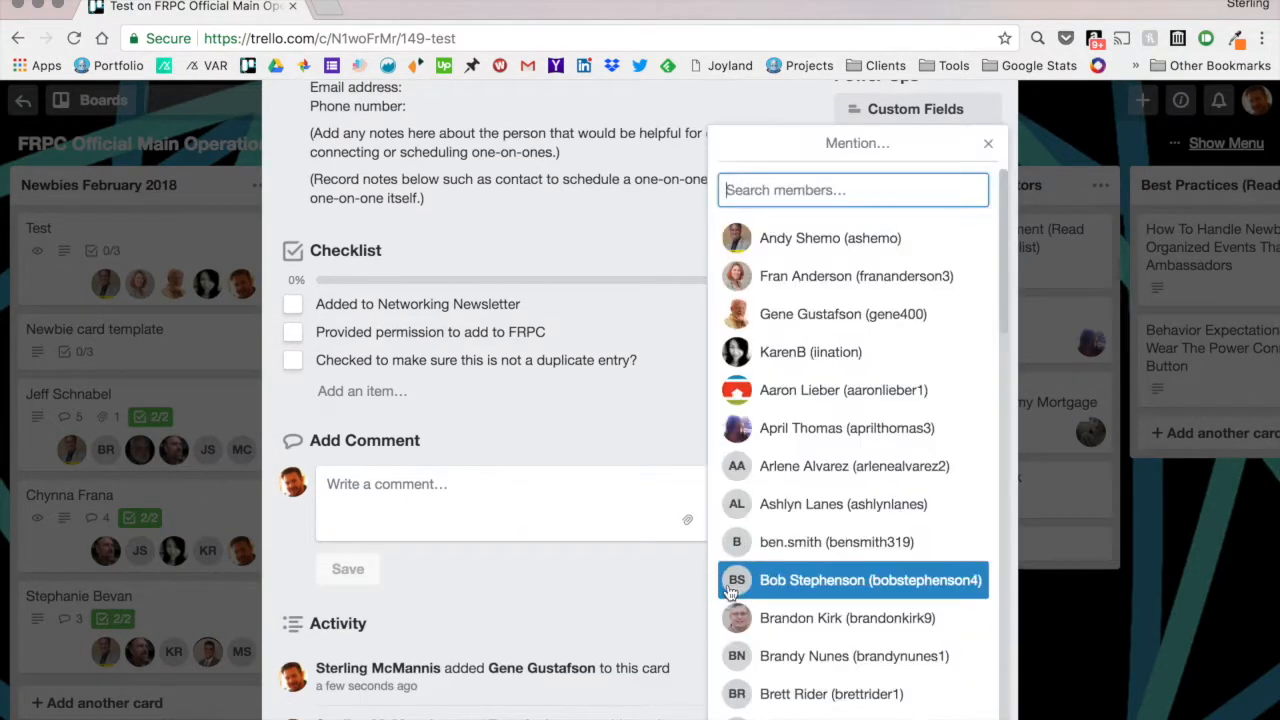
left_click(763, 256)
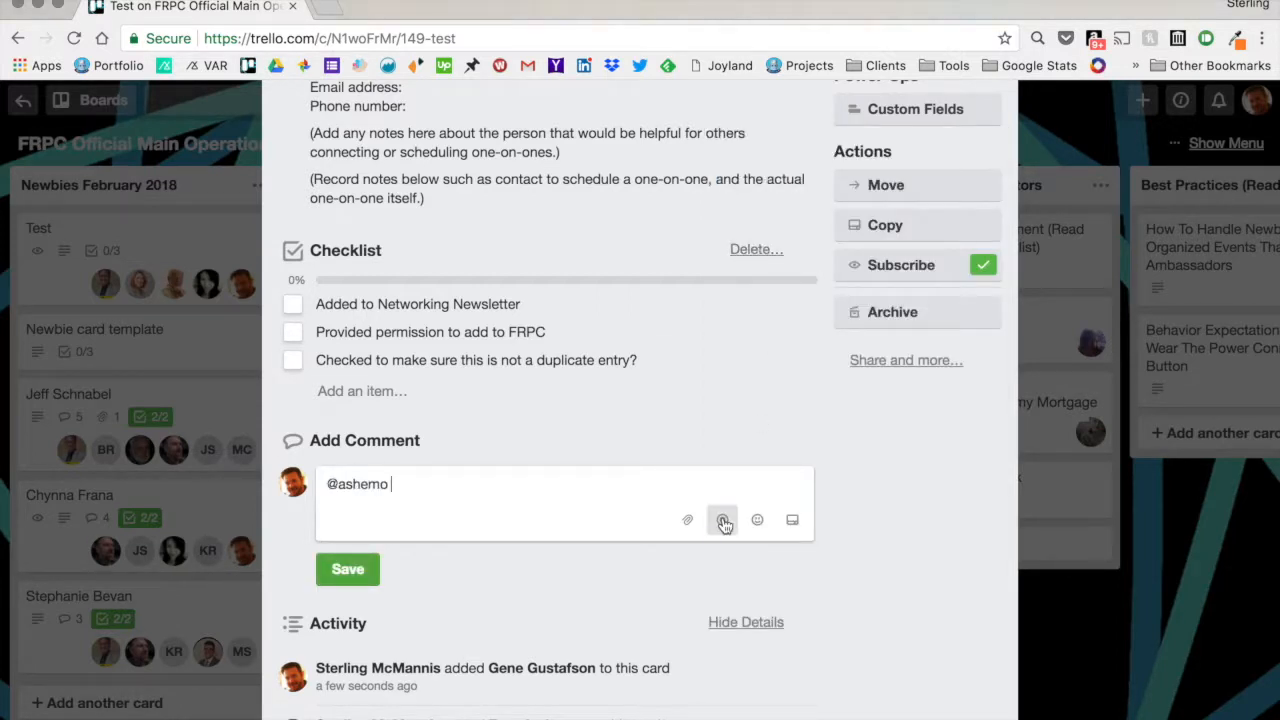
- Write a greeting to the mentioned member by first name, followed by "Please connect with Test. He's a great guy!", and save the comment
type("h")
key("BackSpace")
type("HI ANDY. OU")
key("BackSpace")
key("BackSpace")
key("BackSpace")
key("BackSpace")
key("BackSpace")
key("BackSpace")
key("BackSpace")
key("BackSpace")
key("BackSpace")
key("BackSpace")
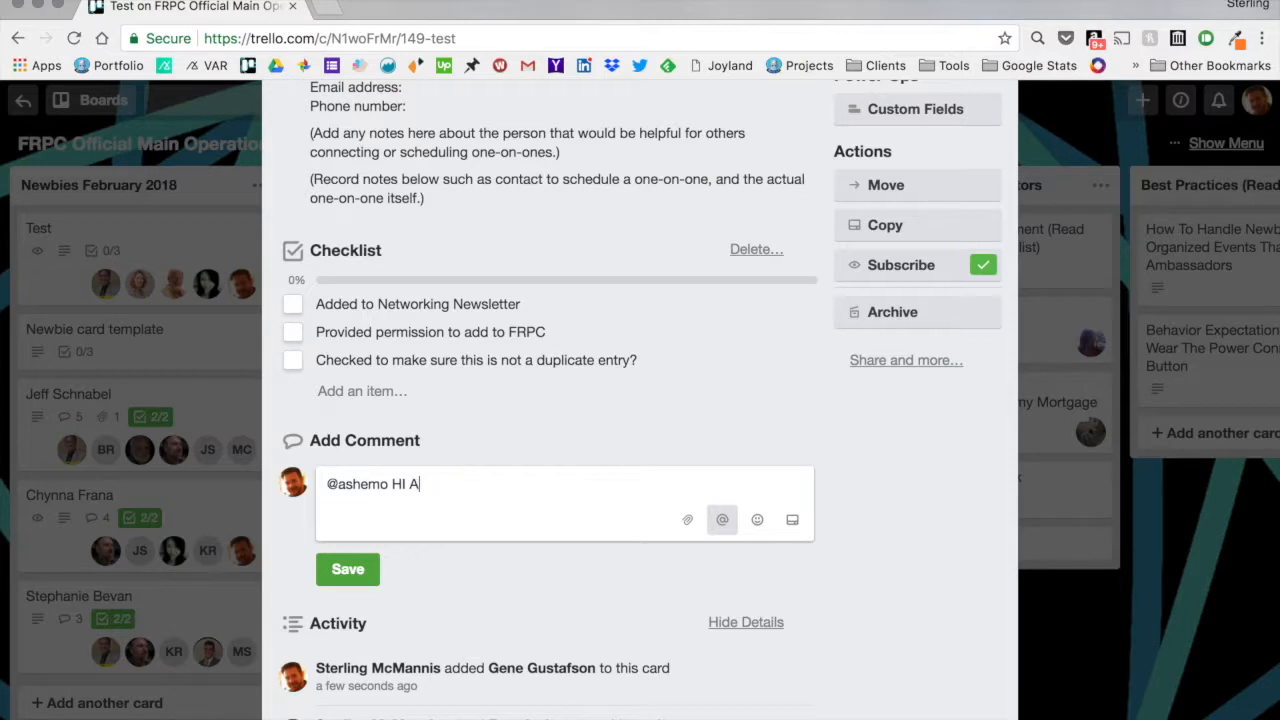
type("i And")
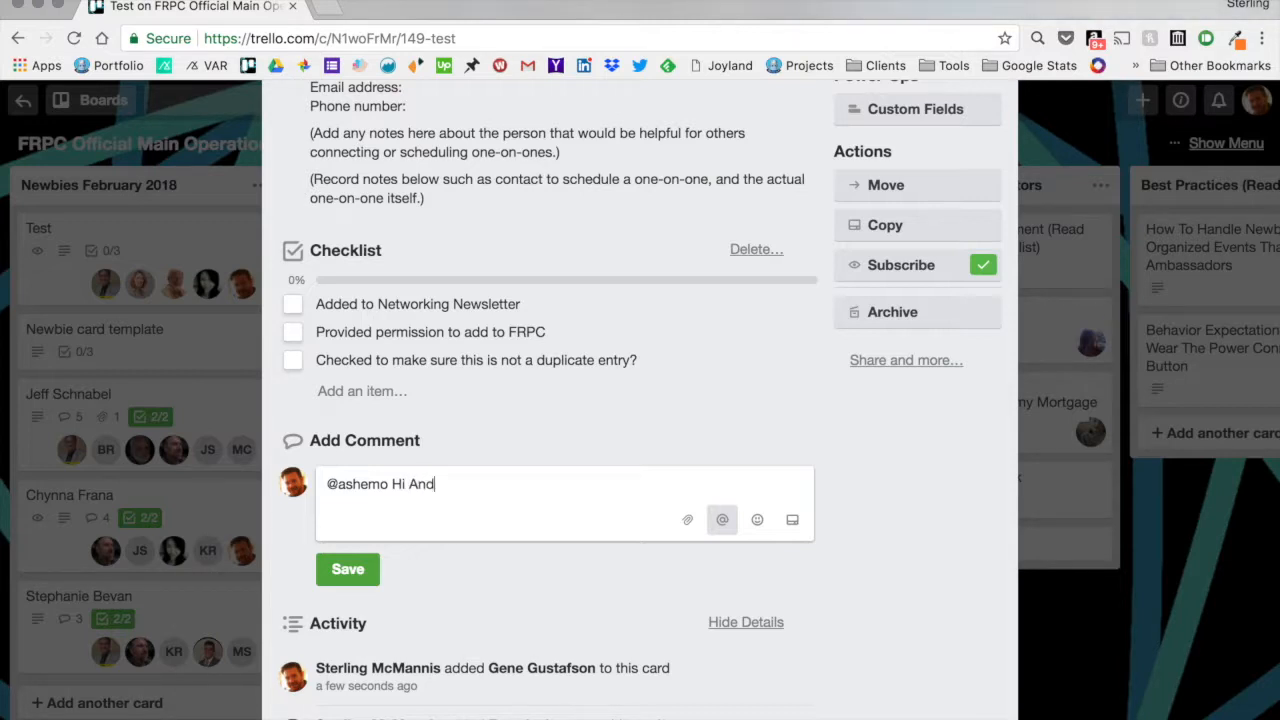
type("y. Please connect w")
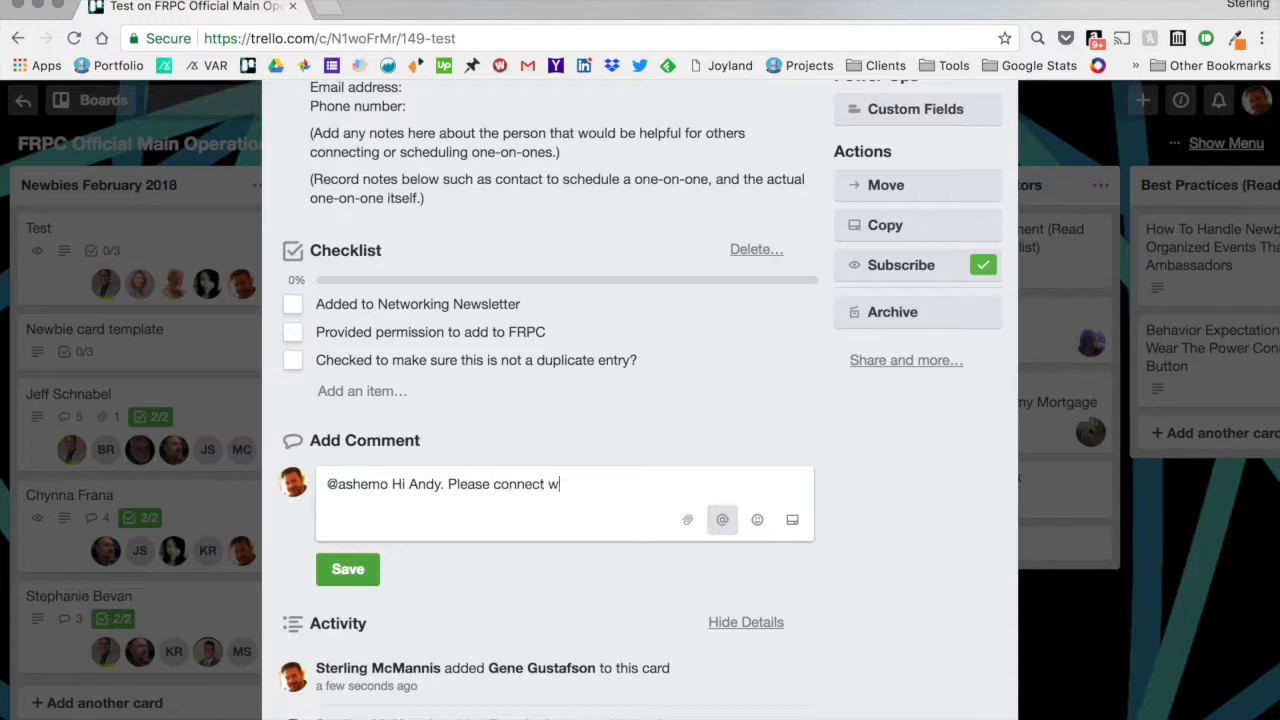
type("ith Test. He's a ")
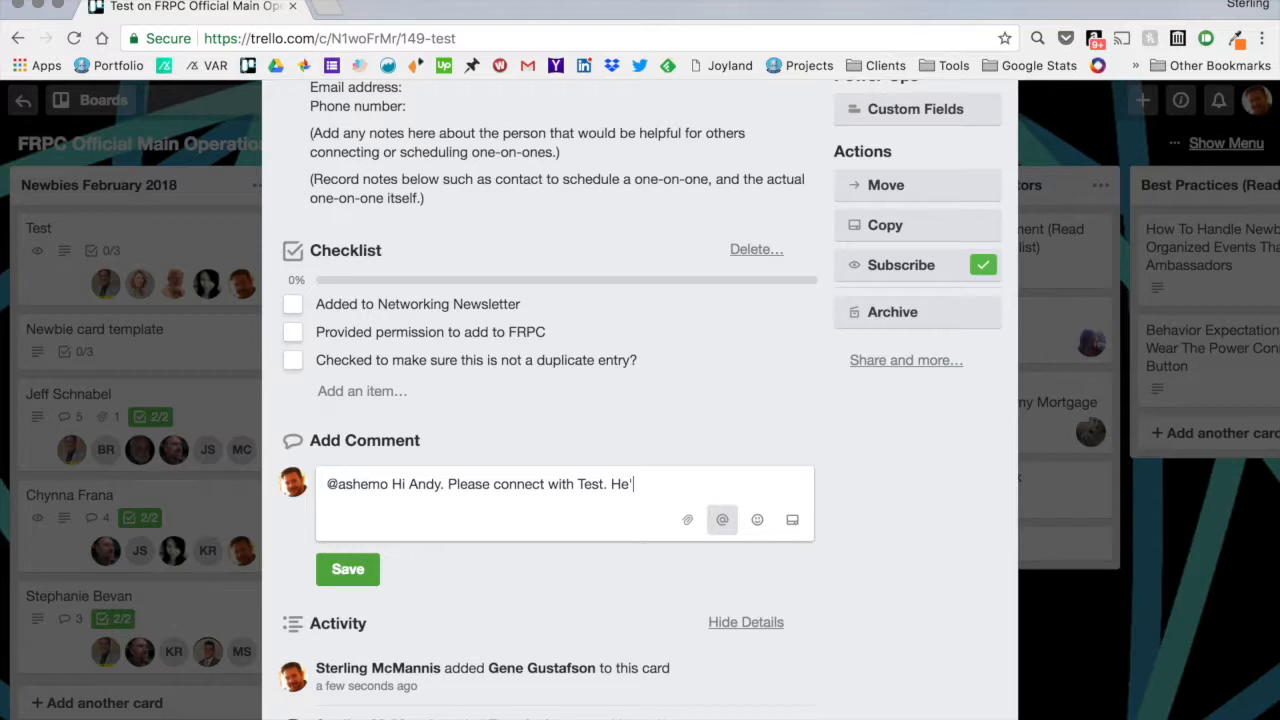
type("great guy!")
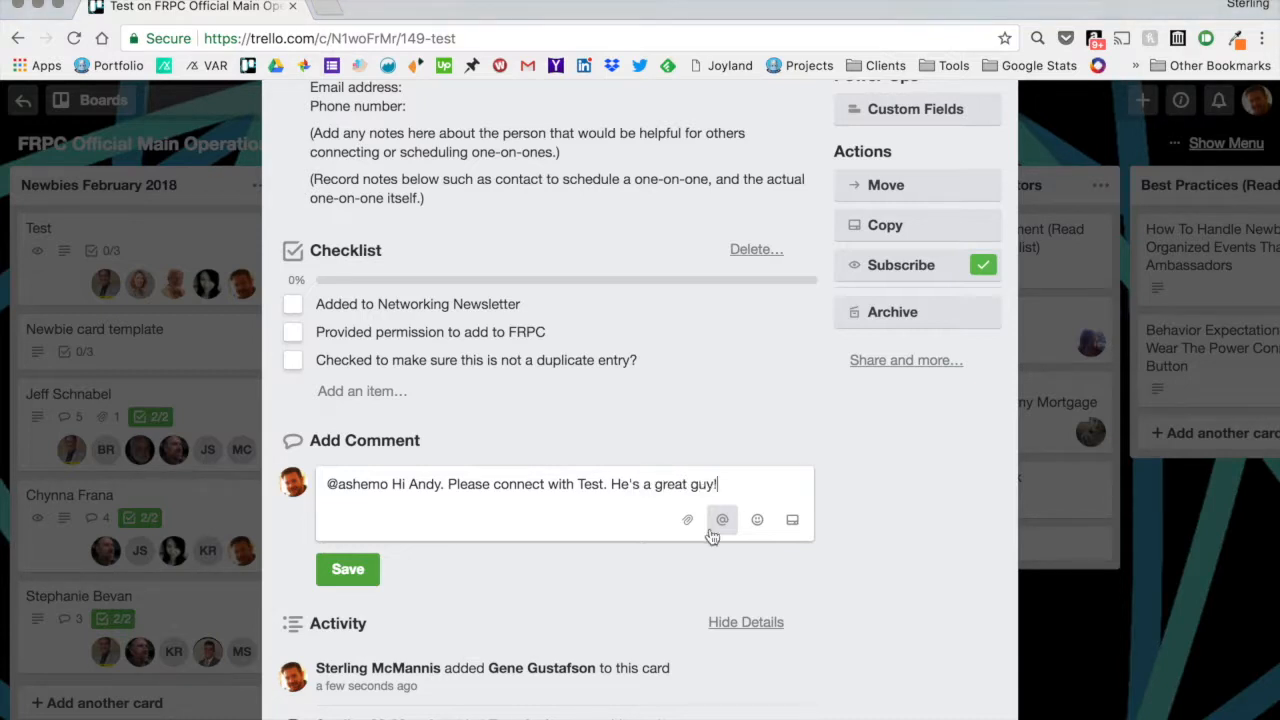
left_click(340, 571)
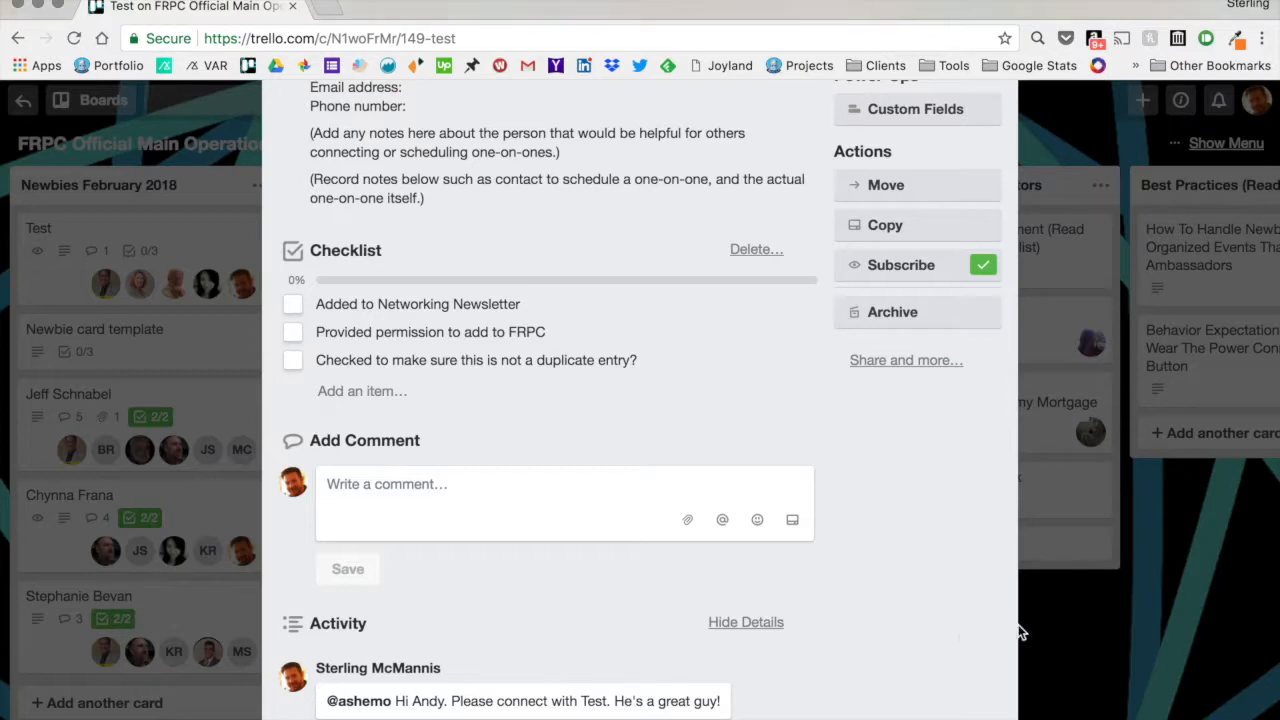
- Leave the Test card and look through the list of starred, recent, personal and team boards
left_click(1066, 597)
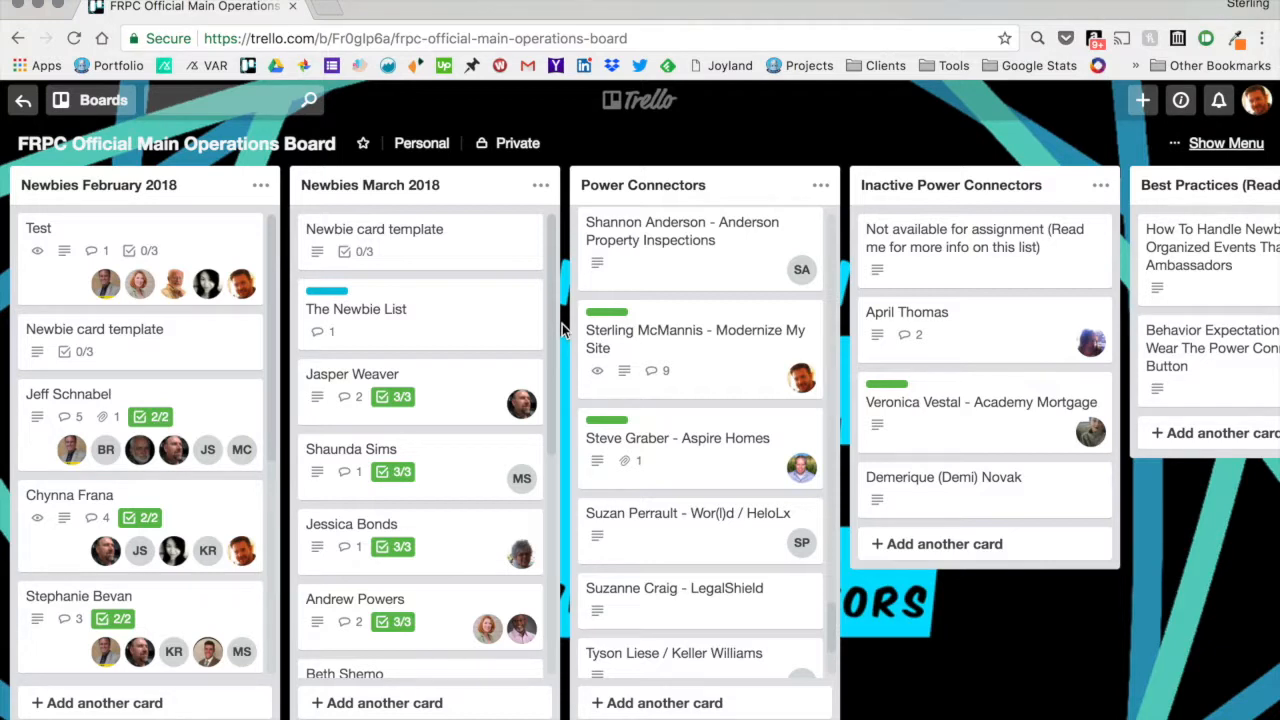
left_click(100, 100)
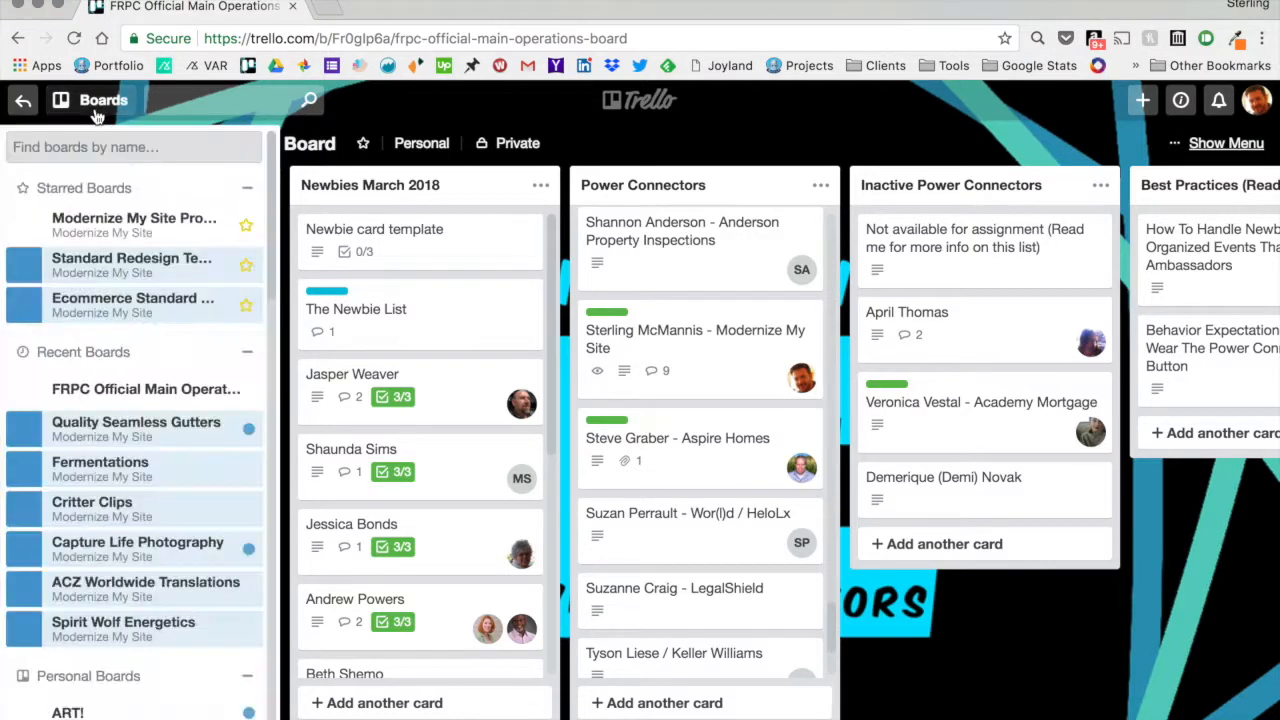
scroll(100, 500, "down", 8)
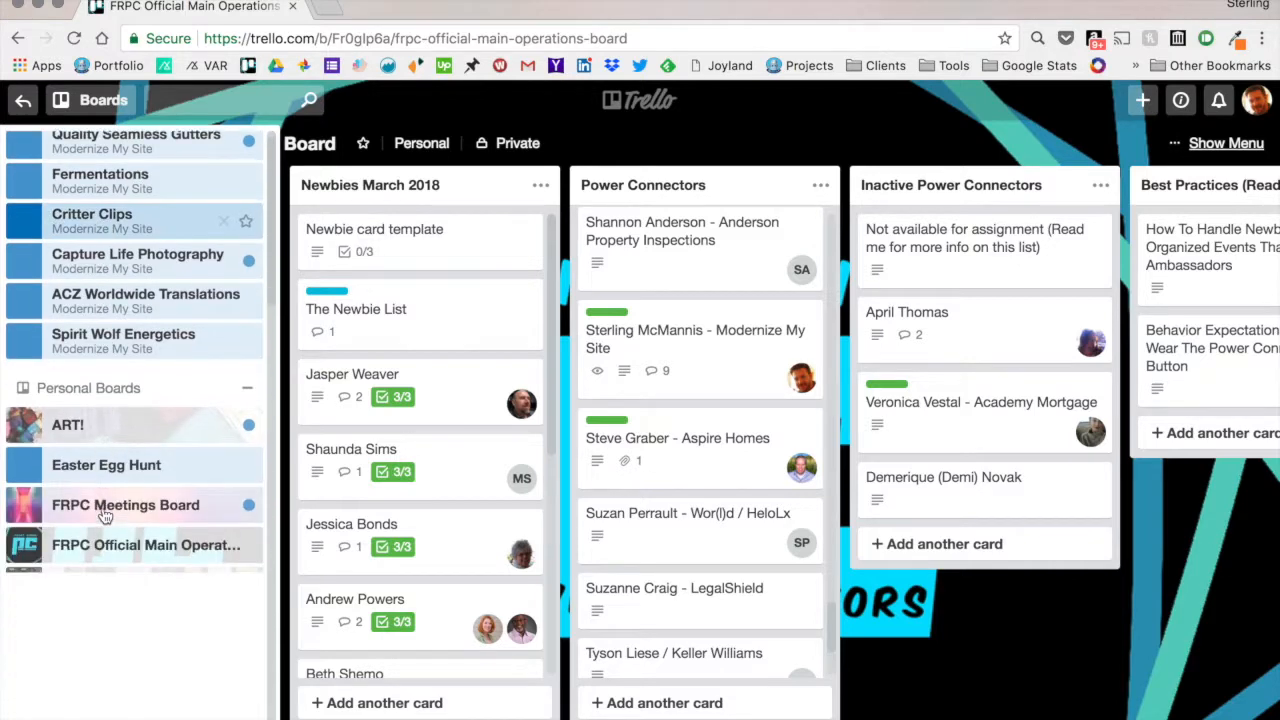
scroll(105, 515, "down", 14)
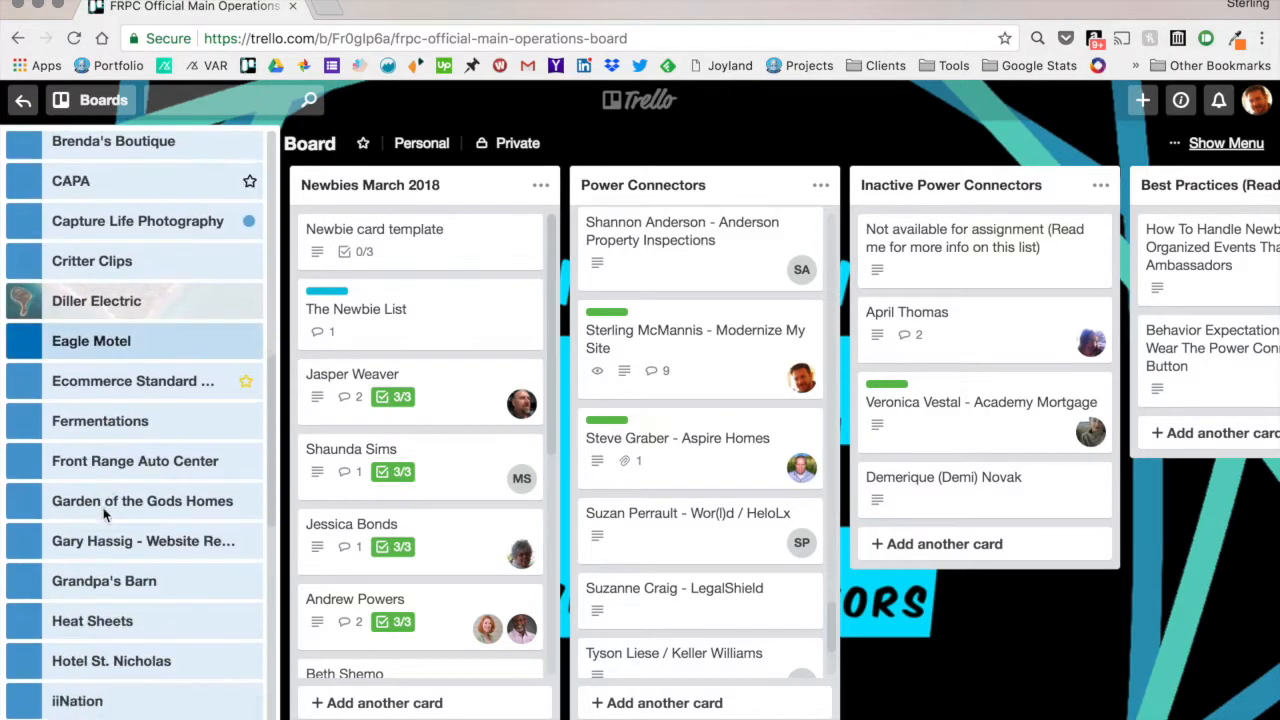
scroll(105, 515, "down", 6)
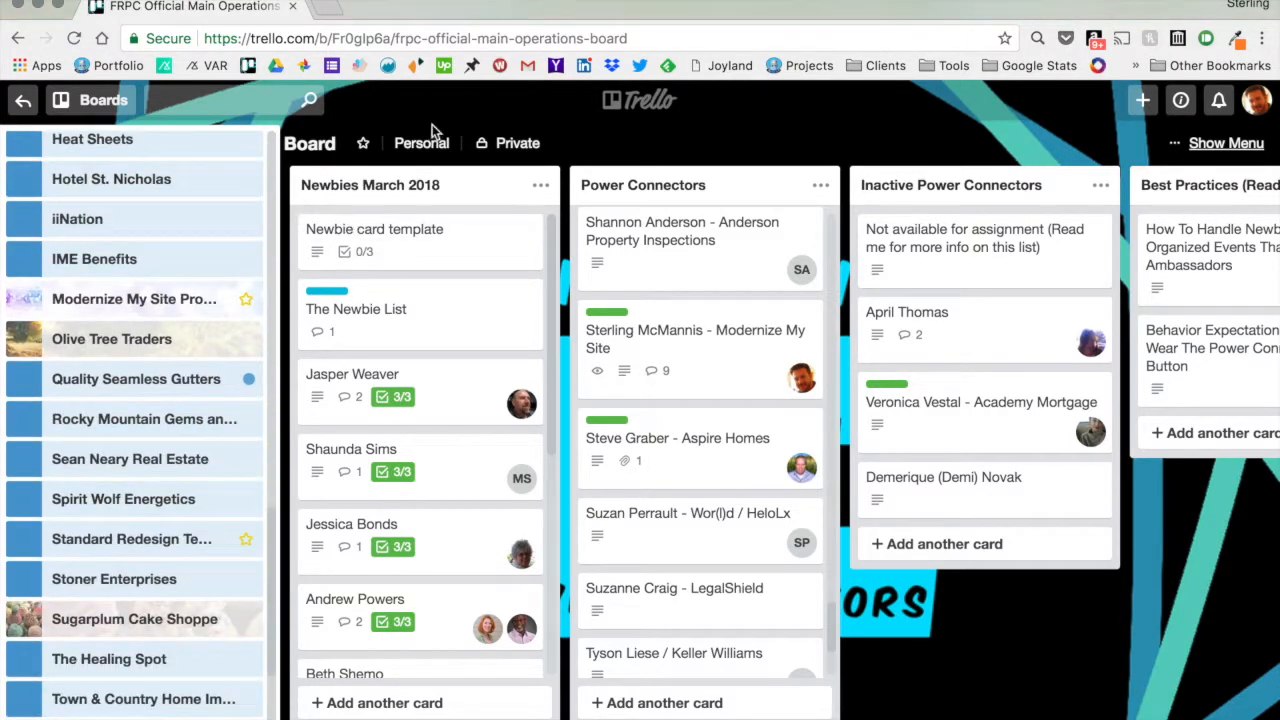
left_click(433, 113)
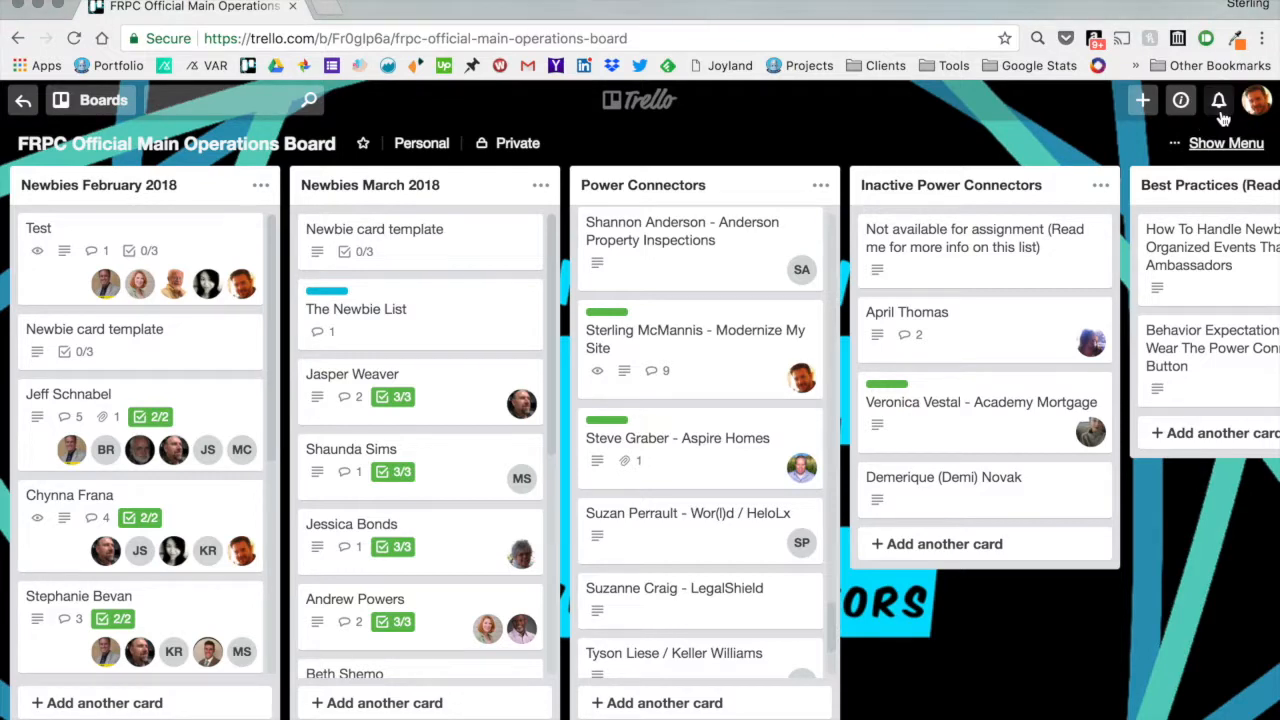
- Look through the notifications and view the card behind the newest comment on the FRPC Official Main Operations Board
left_click(1219, 104)
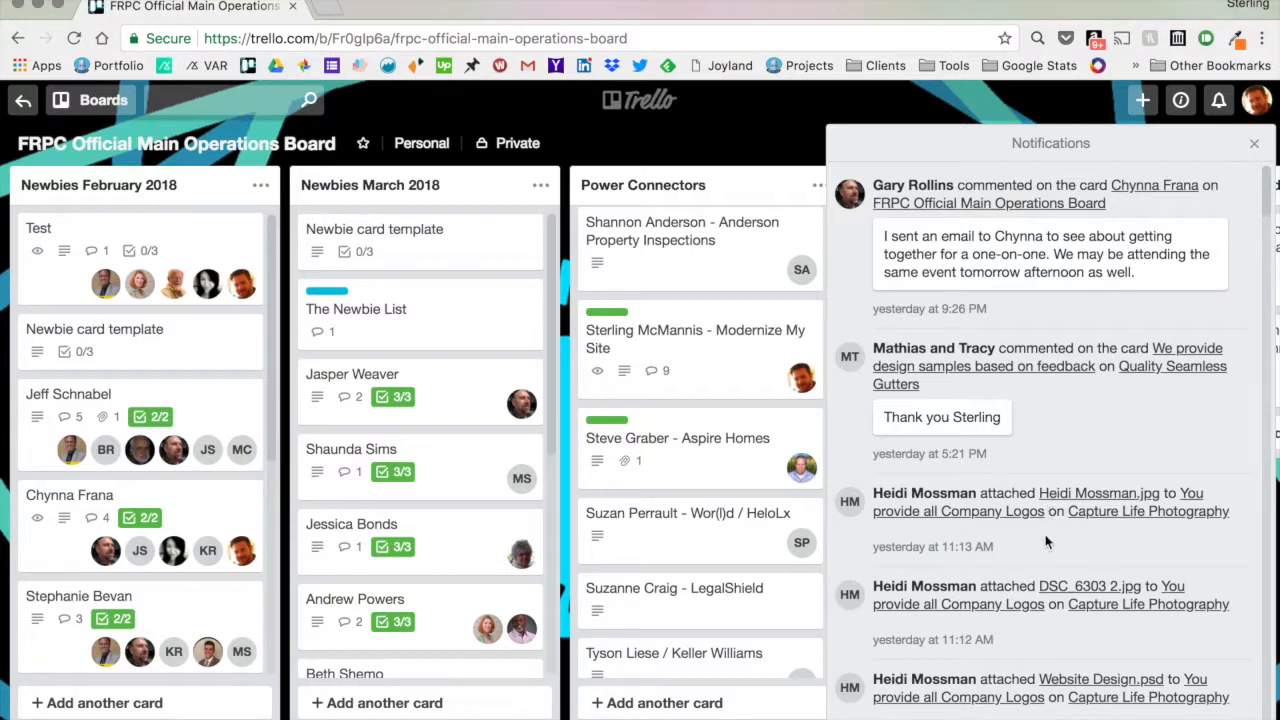
scroll(1048, 545, "down", 1)
scroll(1048, 545, "down", 3)
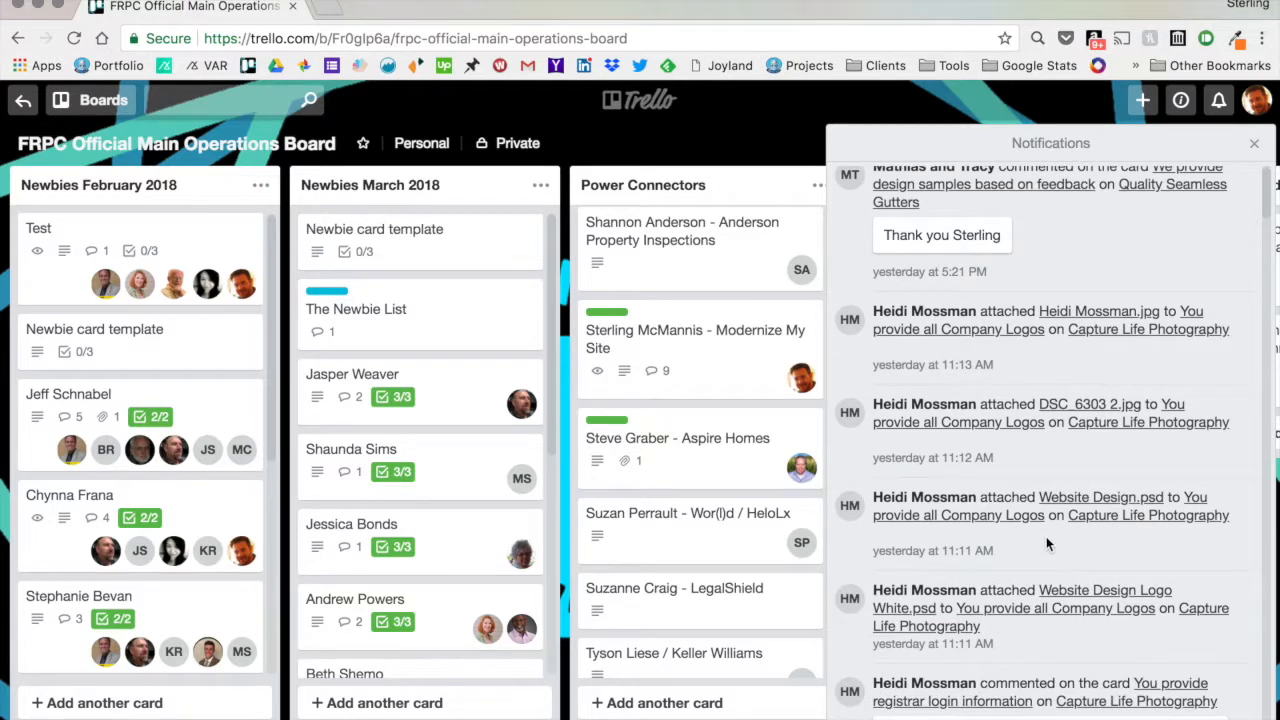
scroll(1046, 536, "up", 3)
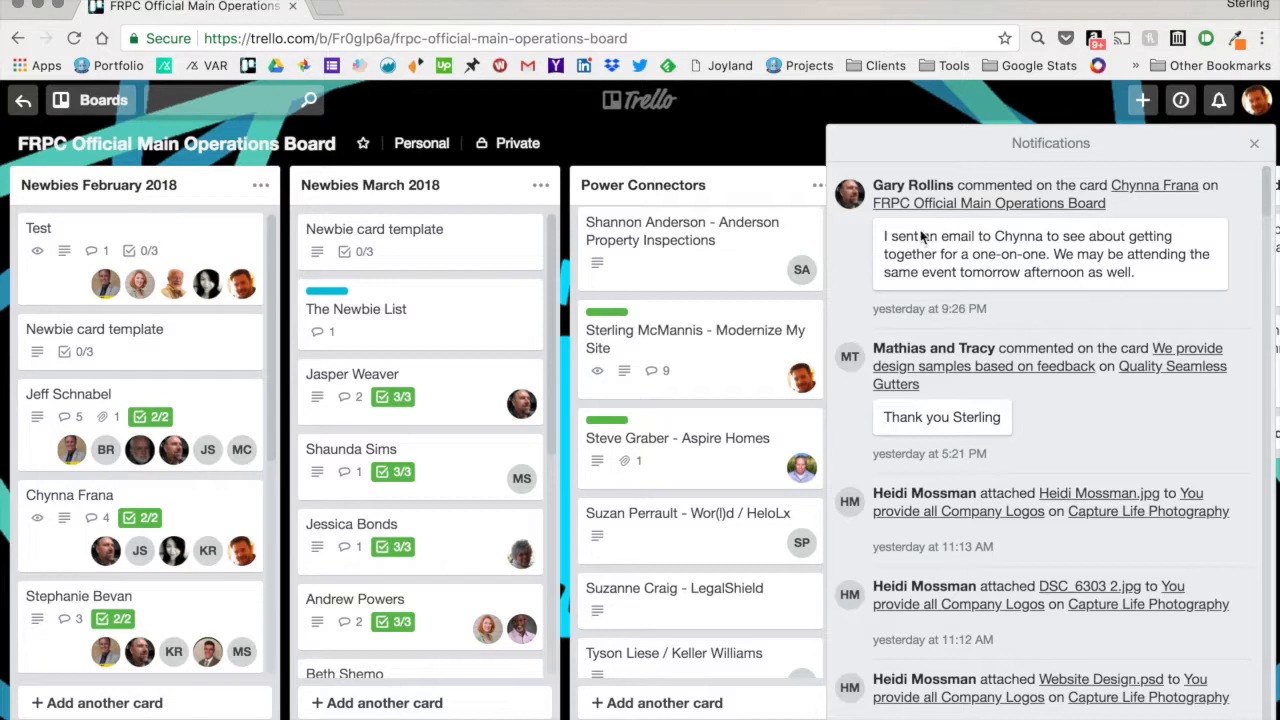
left_click(997, 186)
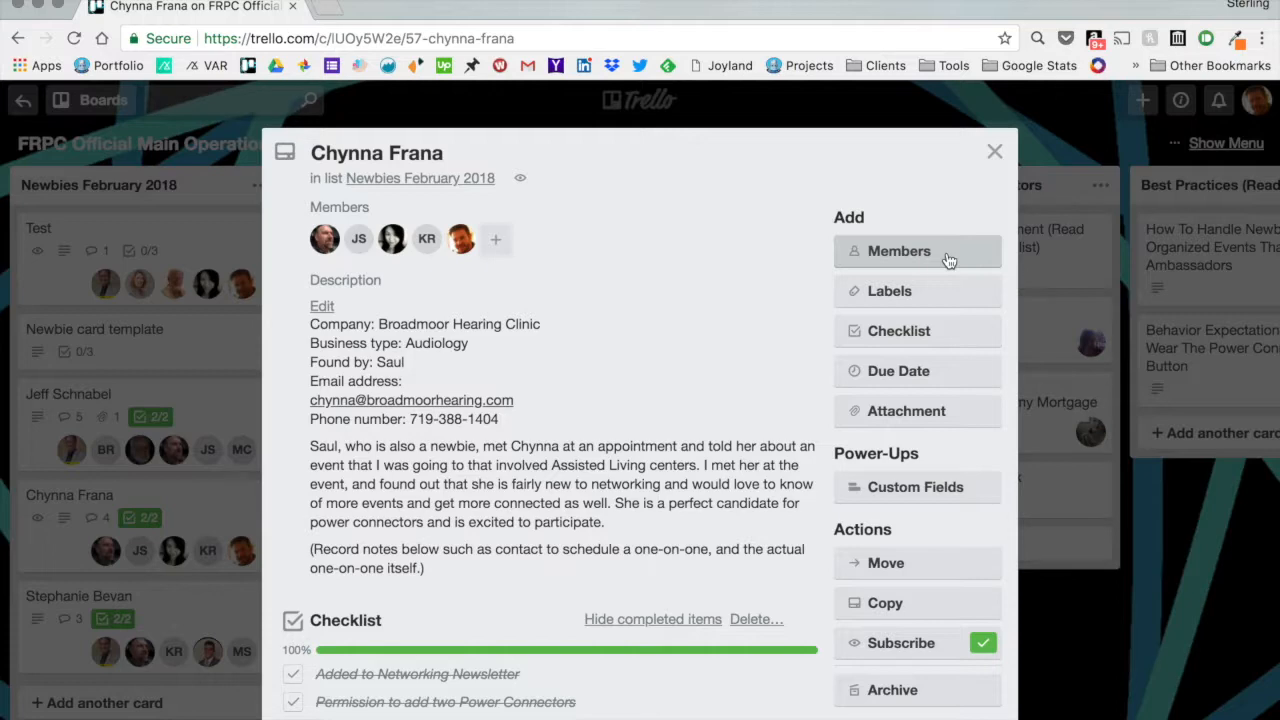
left_click(1163, 138)
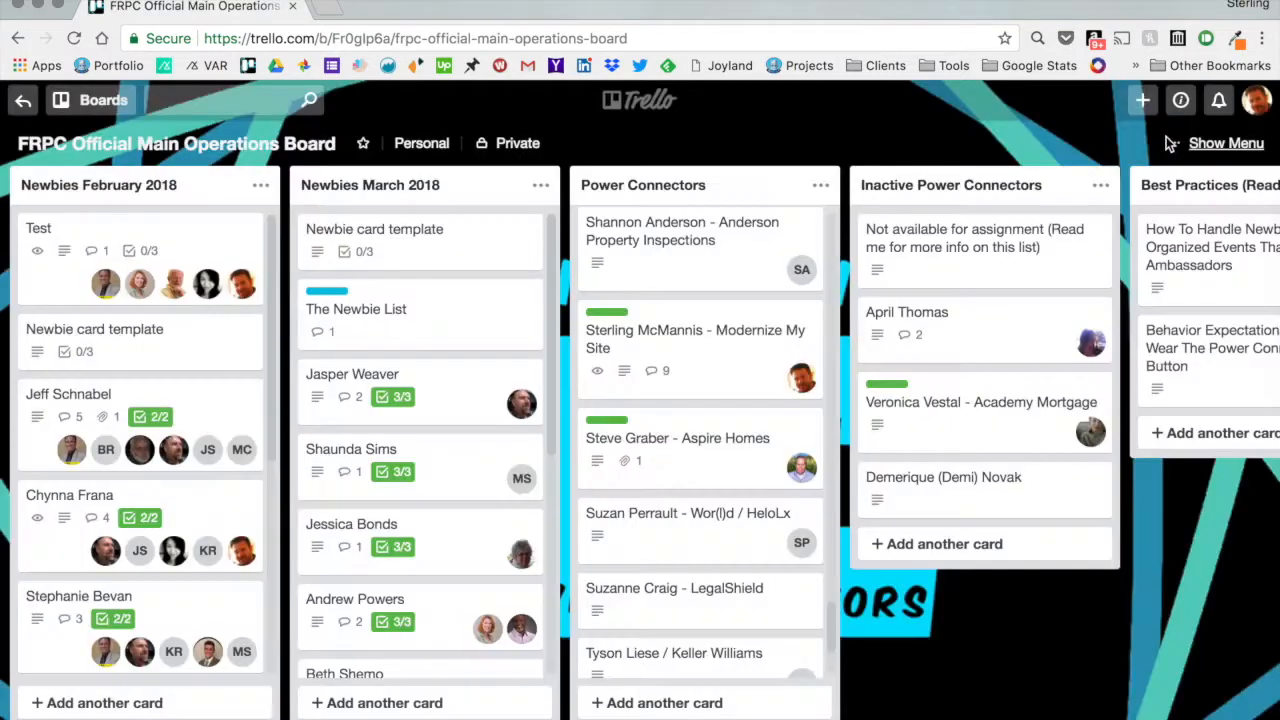
- Return to the notifications, open the audiology contact's card from the newest comment again and review its description and checklist
left_click(1218, 101)
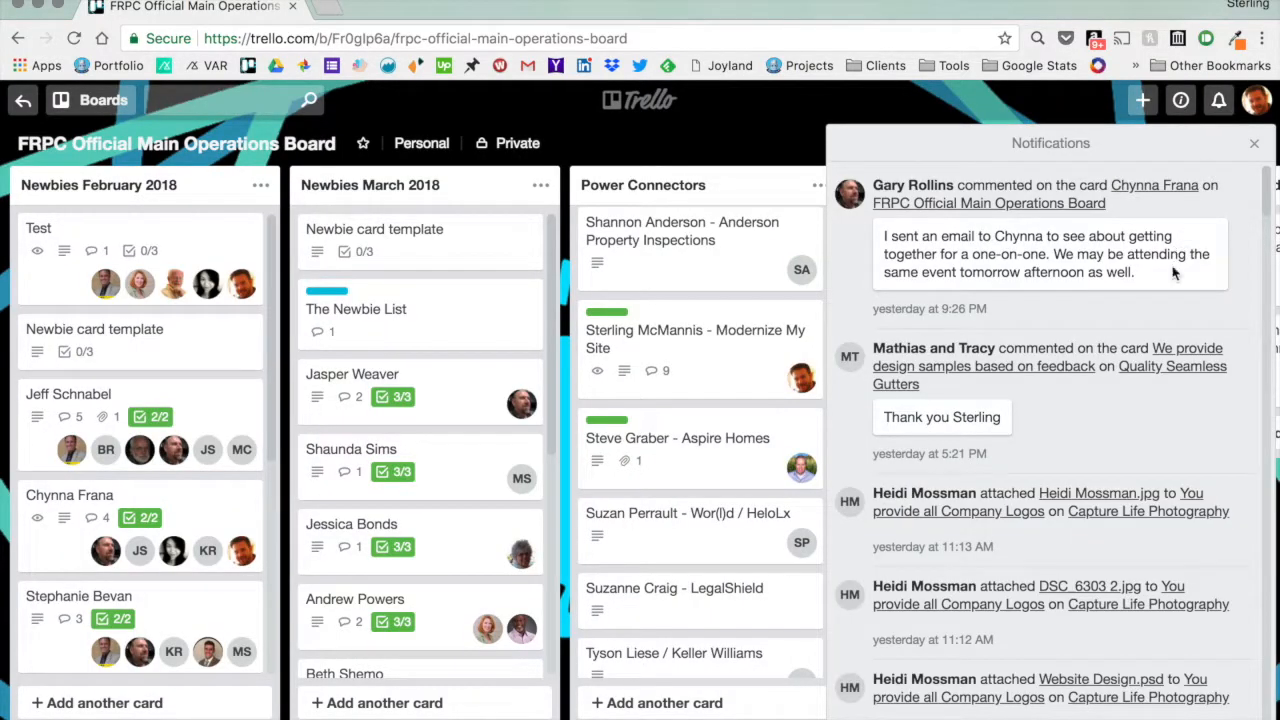
left_click(1142, 301)
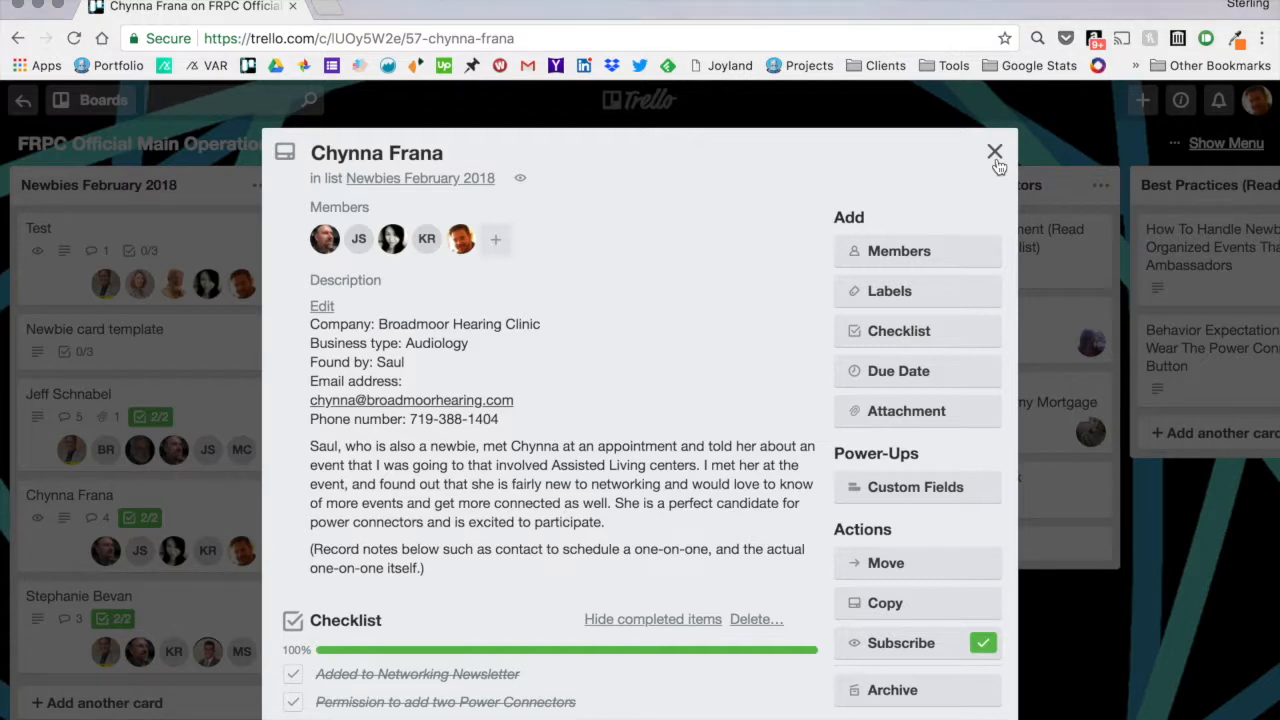
scroll(997, 160, "down", 3)
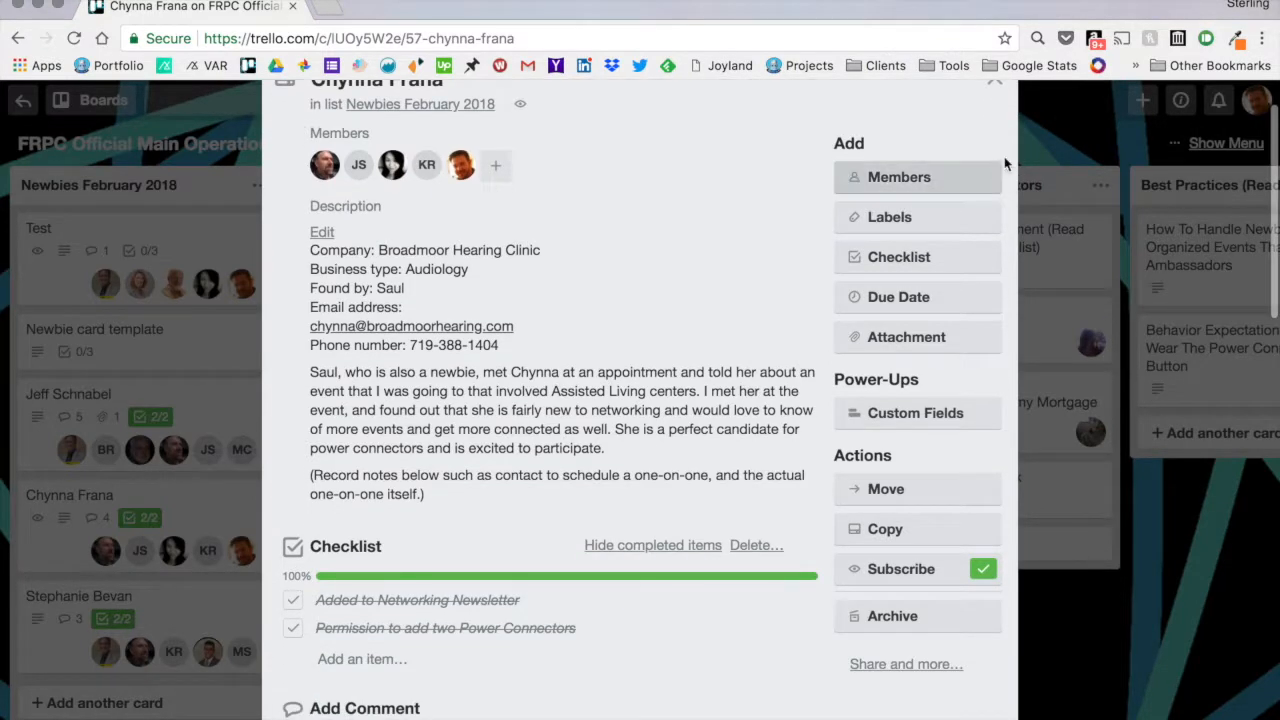
left_click(1057, 128)
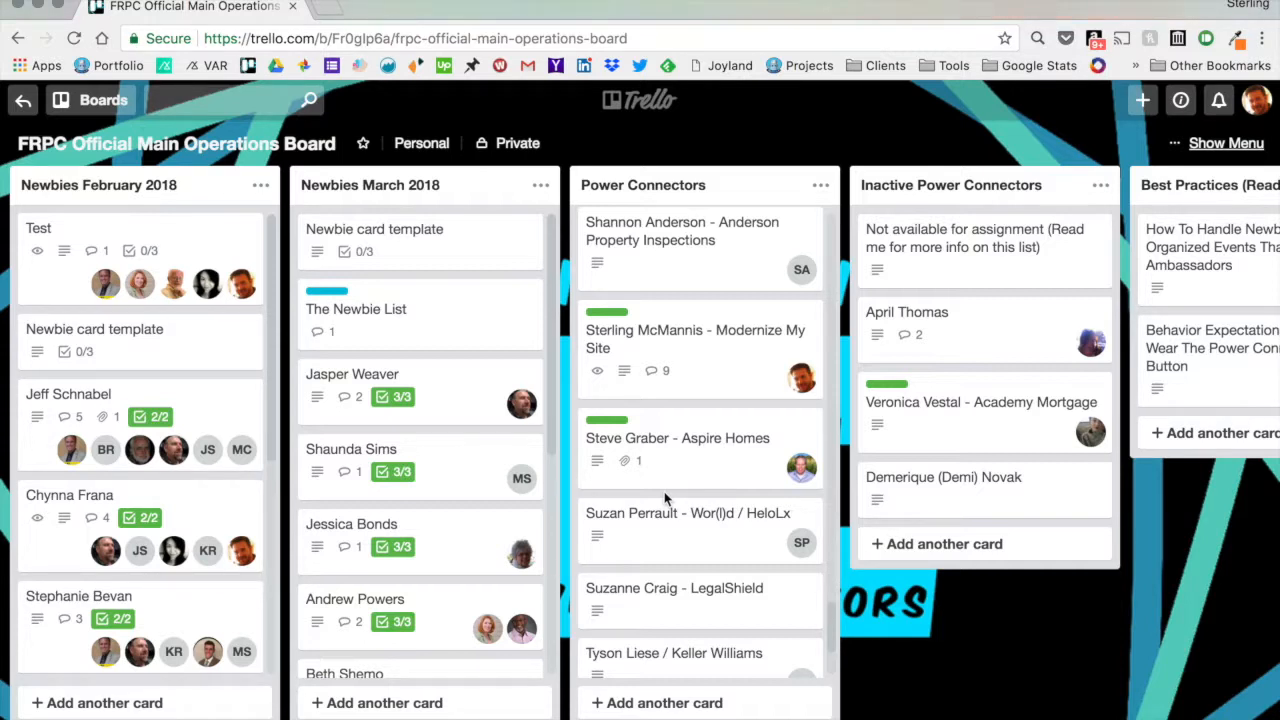
- Move the Modernize My Site card from Power Connectors to Inactive Power Connectors above the last card, and view the Best Practices and Upcoming Events lists
left_click(698, 376)
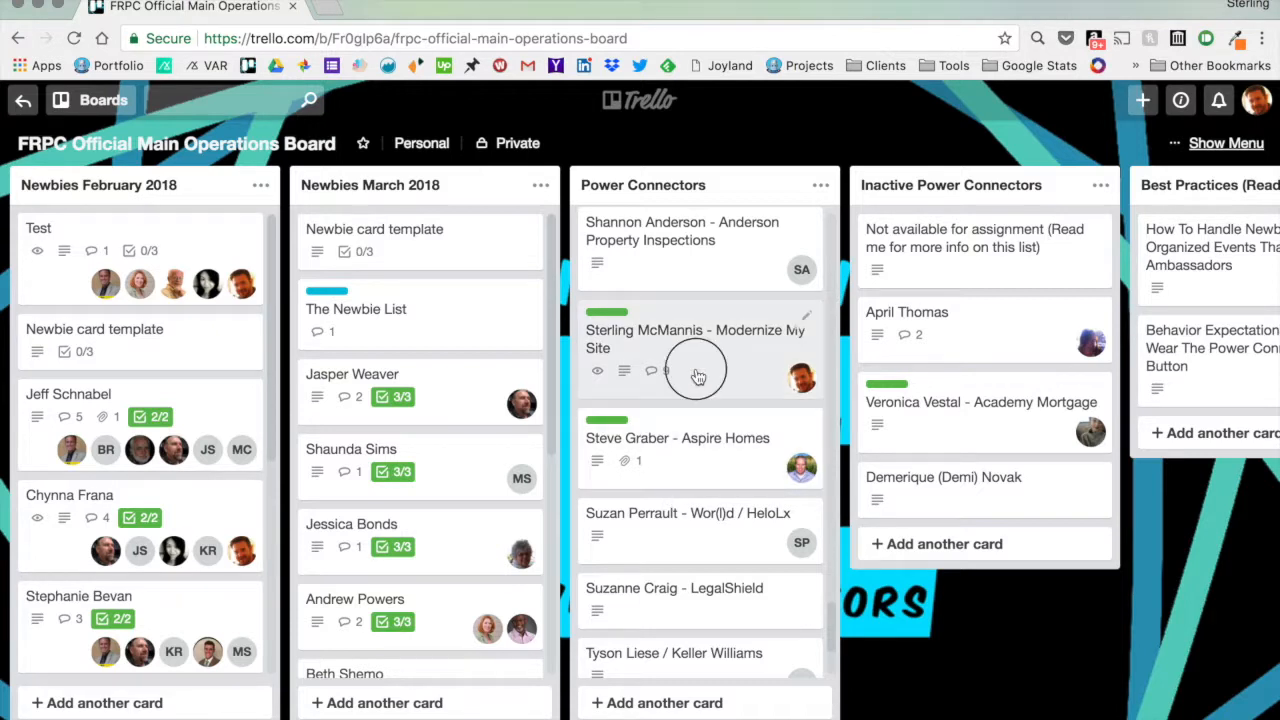
left_click_drag(698, 376, 958, 531)
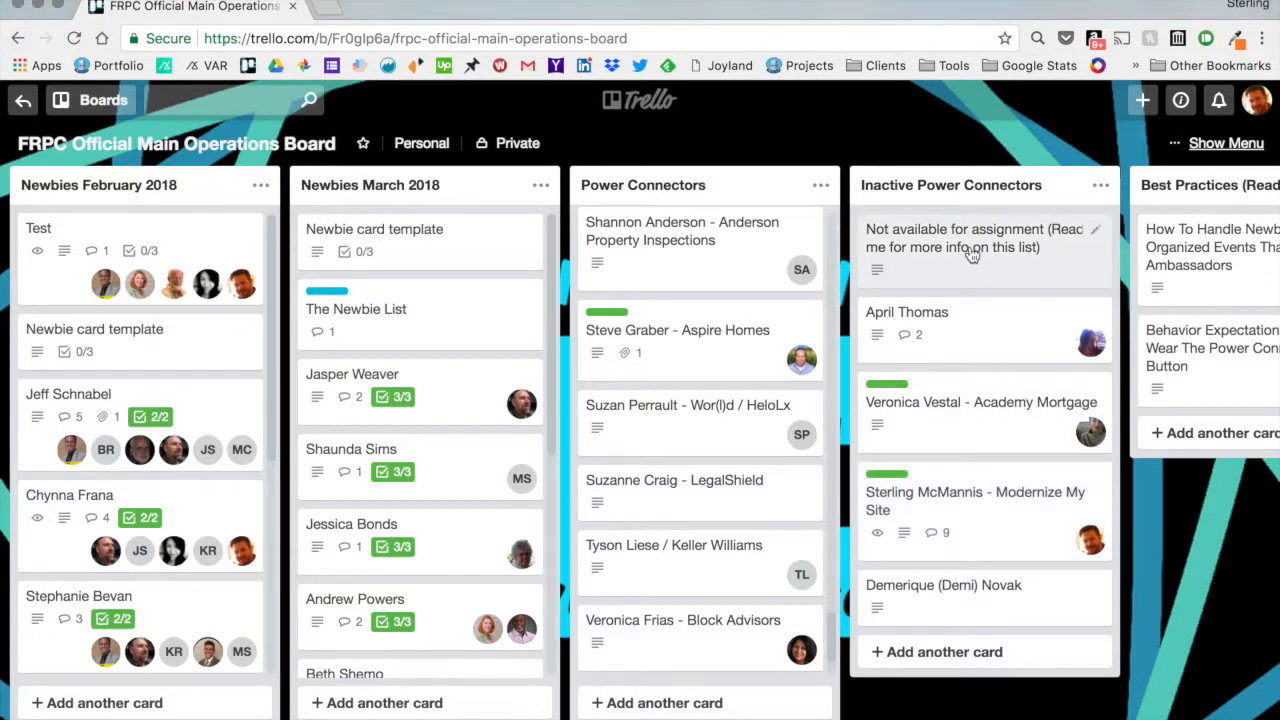
scroll(970, 255, "right", 5)
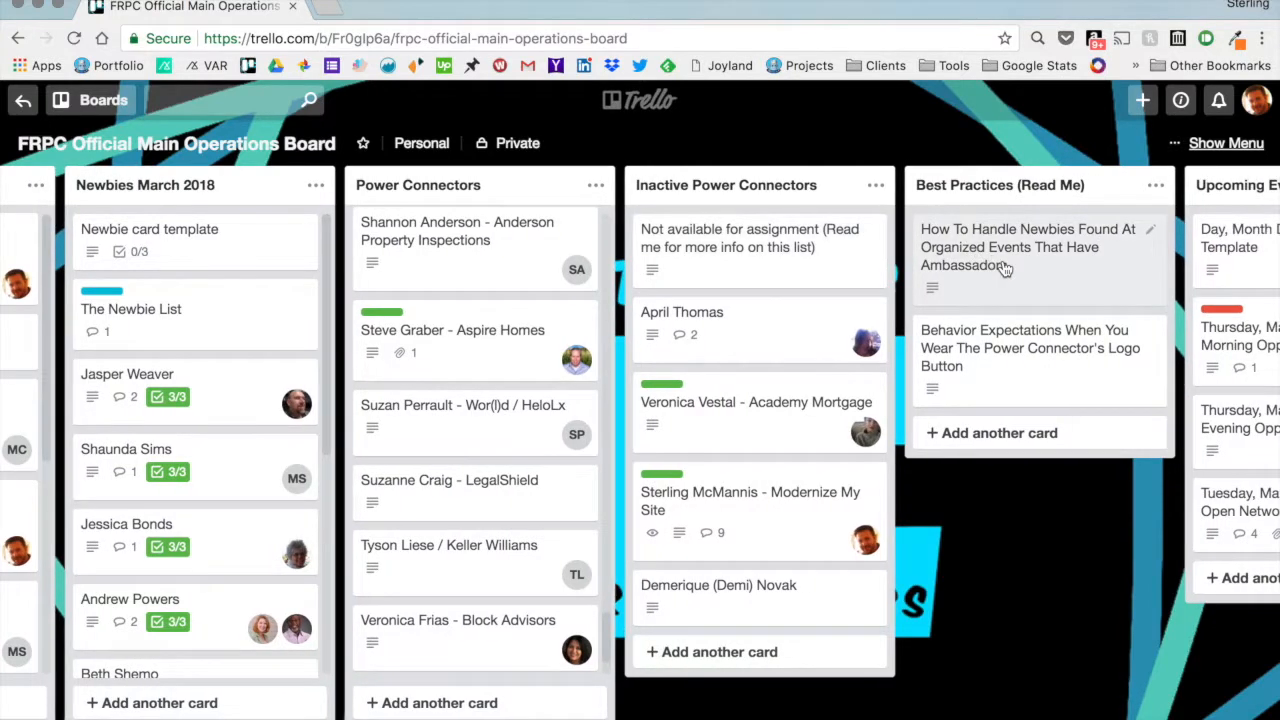
scroll(1005, 270, "right", 2)
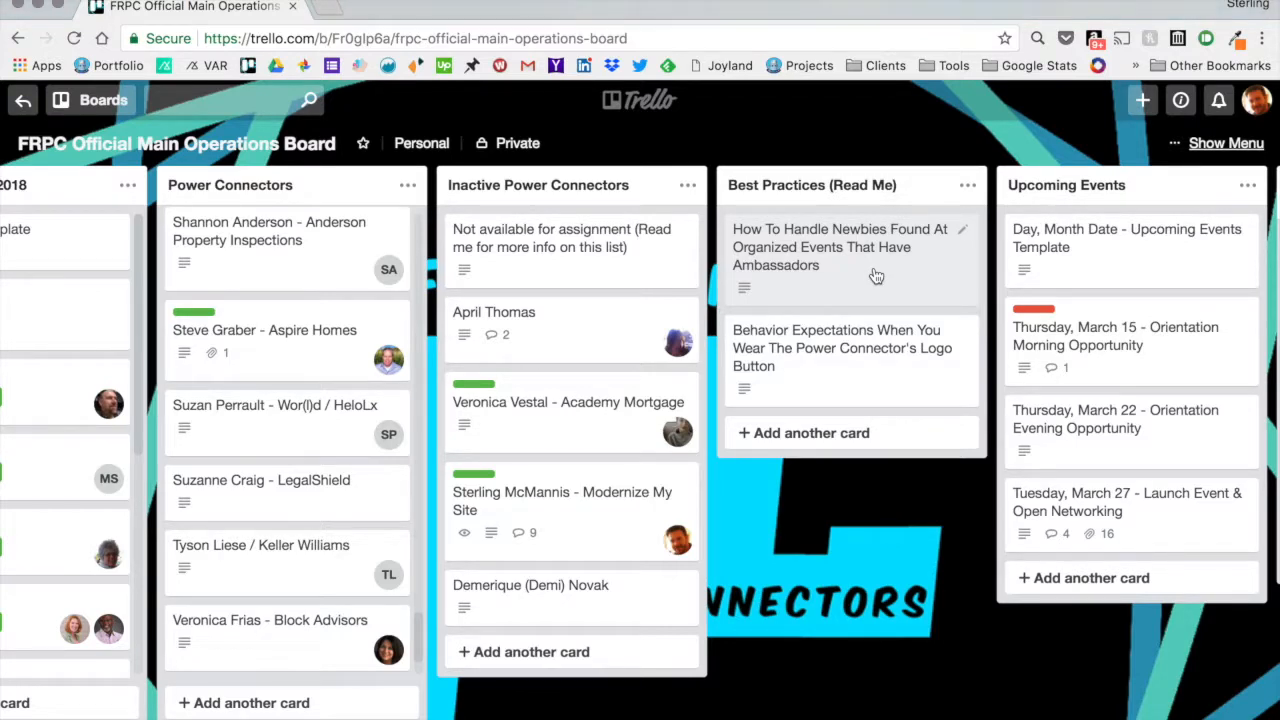
scroll(875, 277, "left", 7)
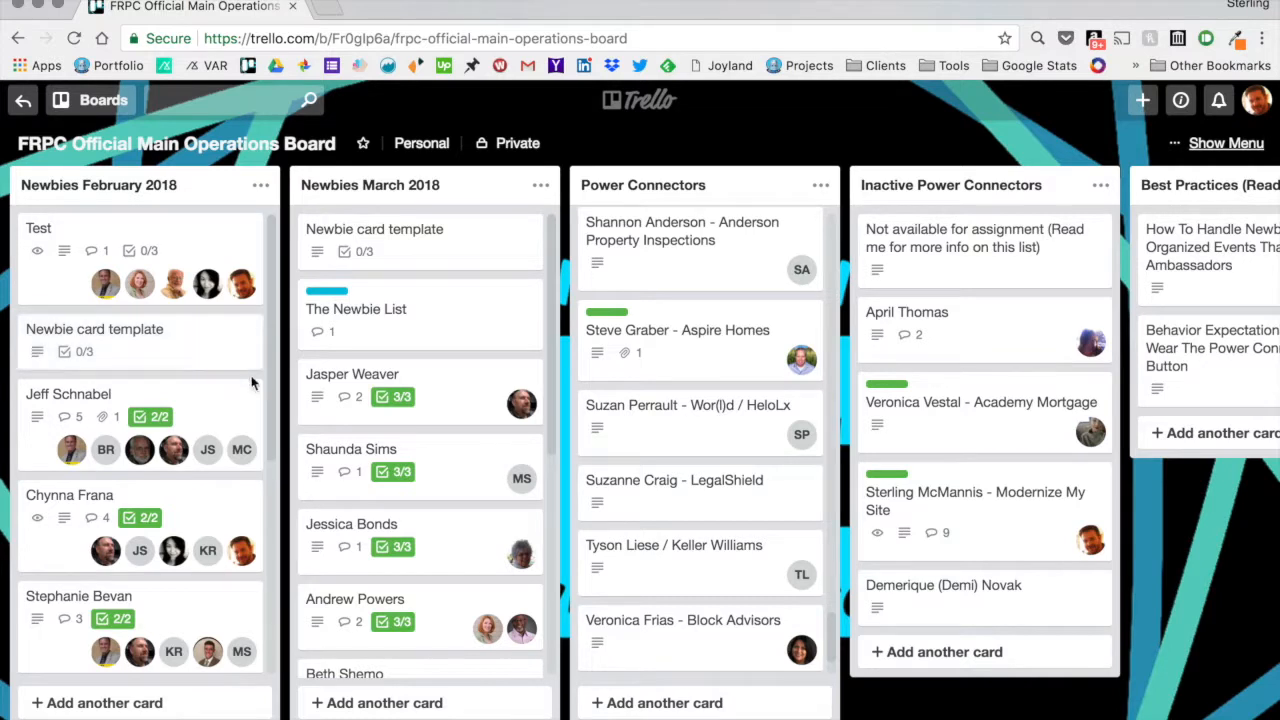
- Draft a card with a short sample message to a member at the end of Power Connectors and discard it
left_click(619, 704)
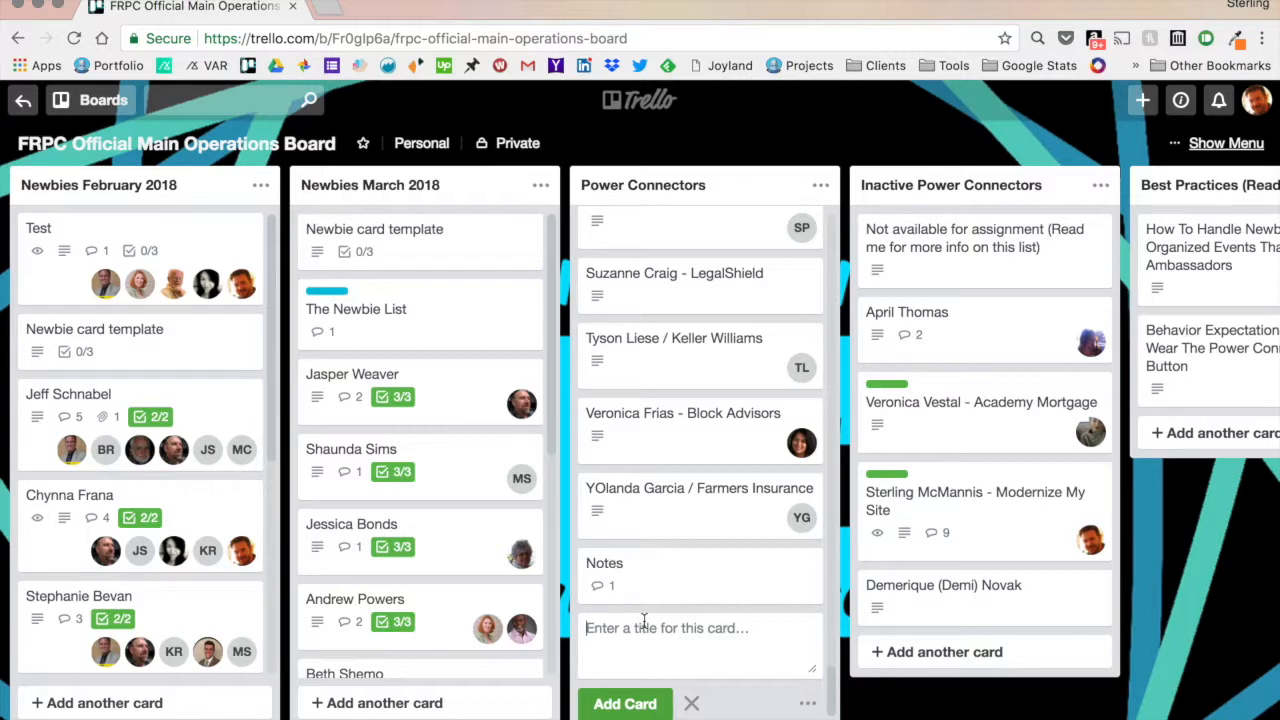
type("H")
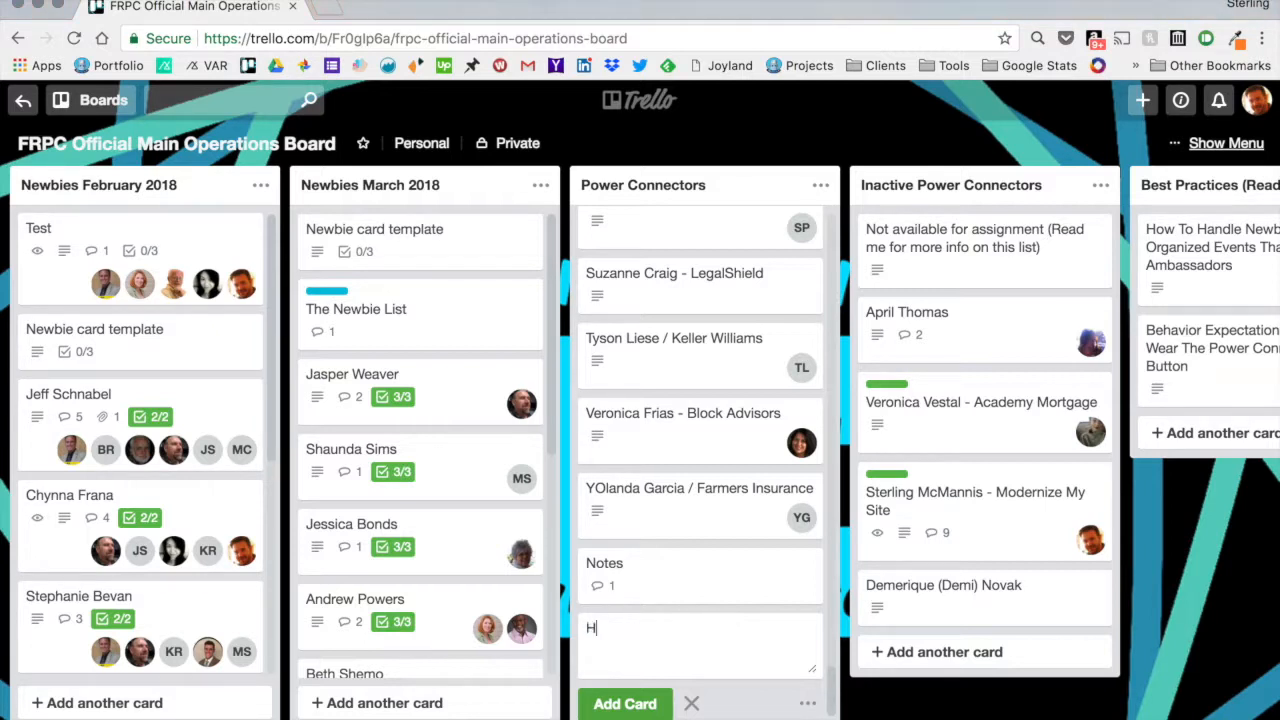
type("i Bob, I want to...")
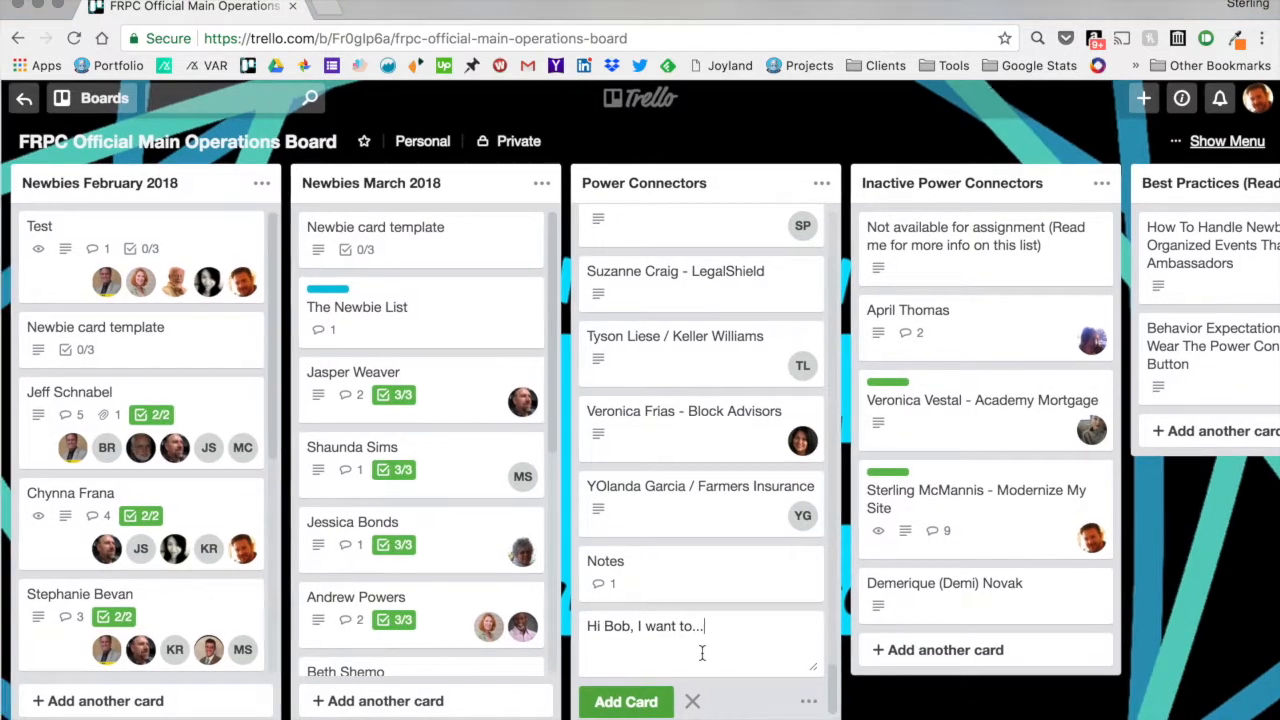
left_click(692, 704)
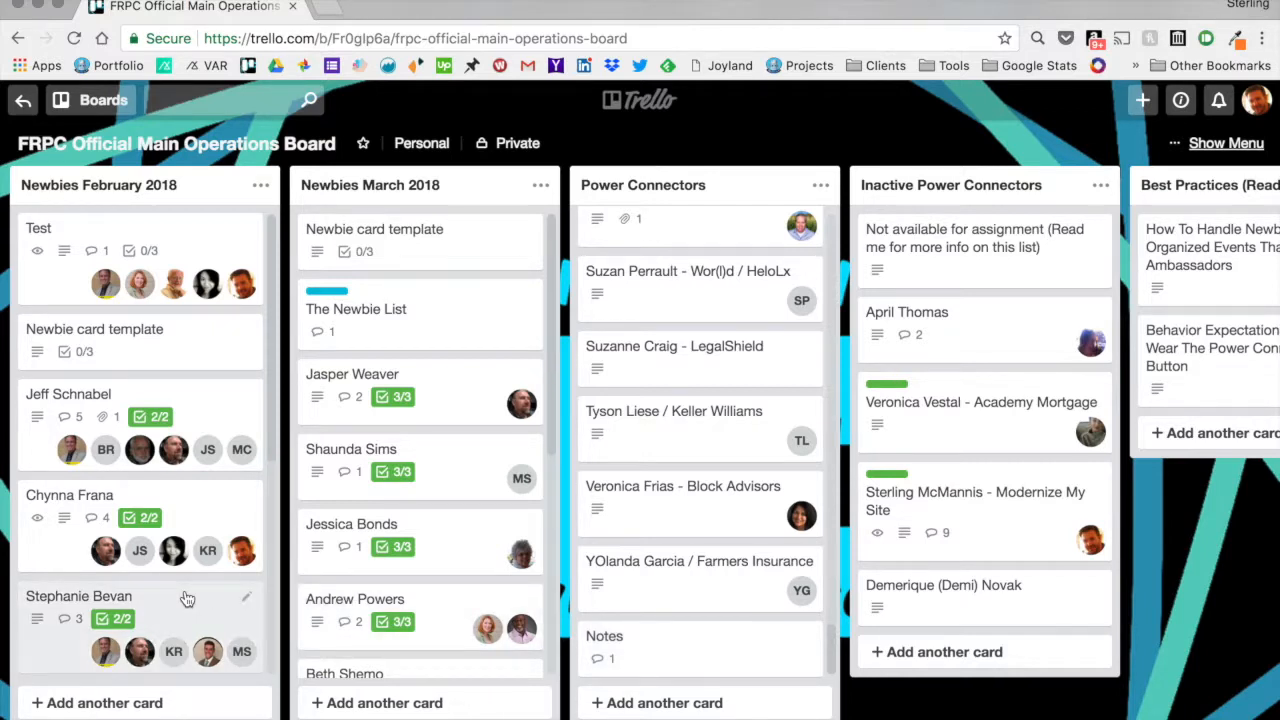
- Review the plumbing and heating contact's card in Newbies February 2018 and look through the remaining cards in that list
scroll(187, 598, "down", 2)
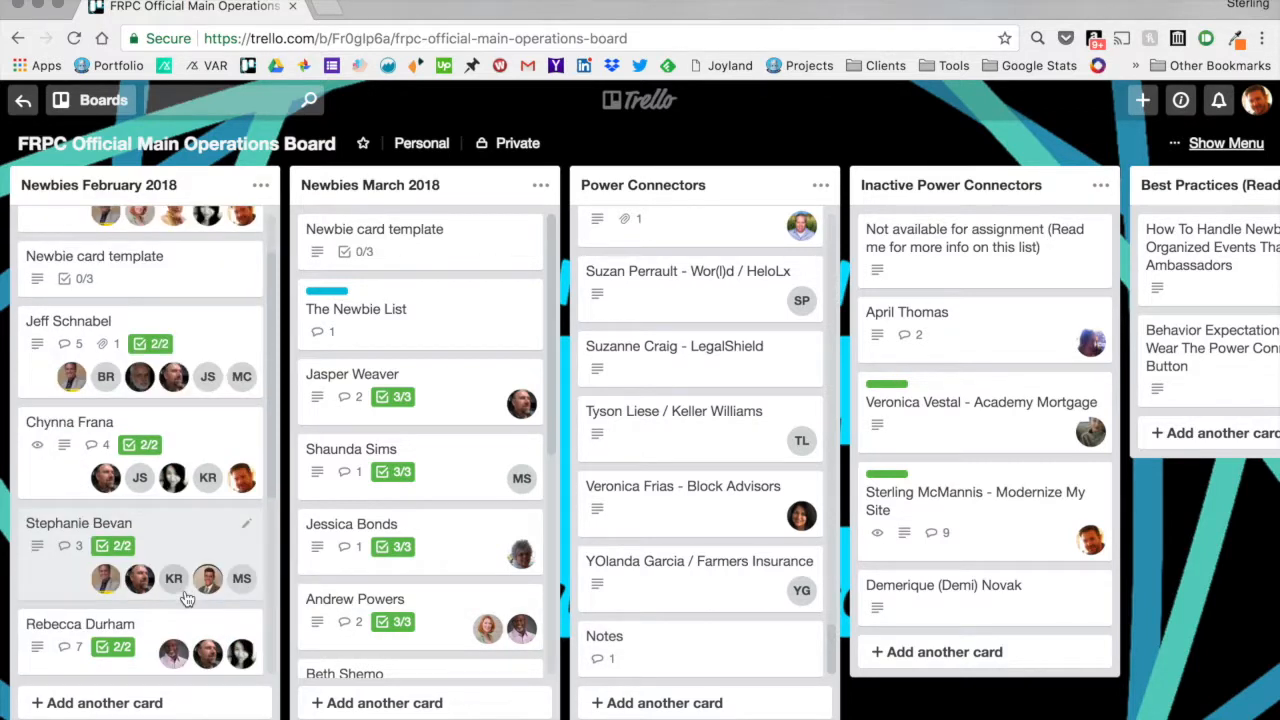
left_click(186, 327)
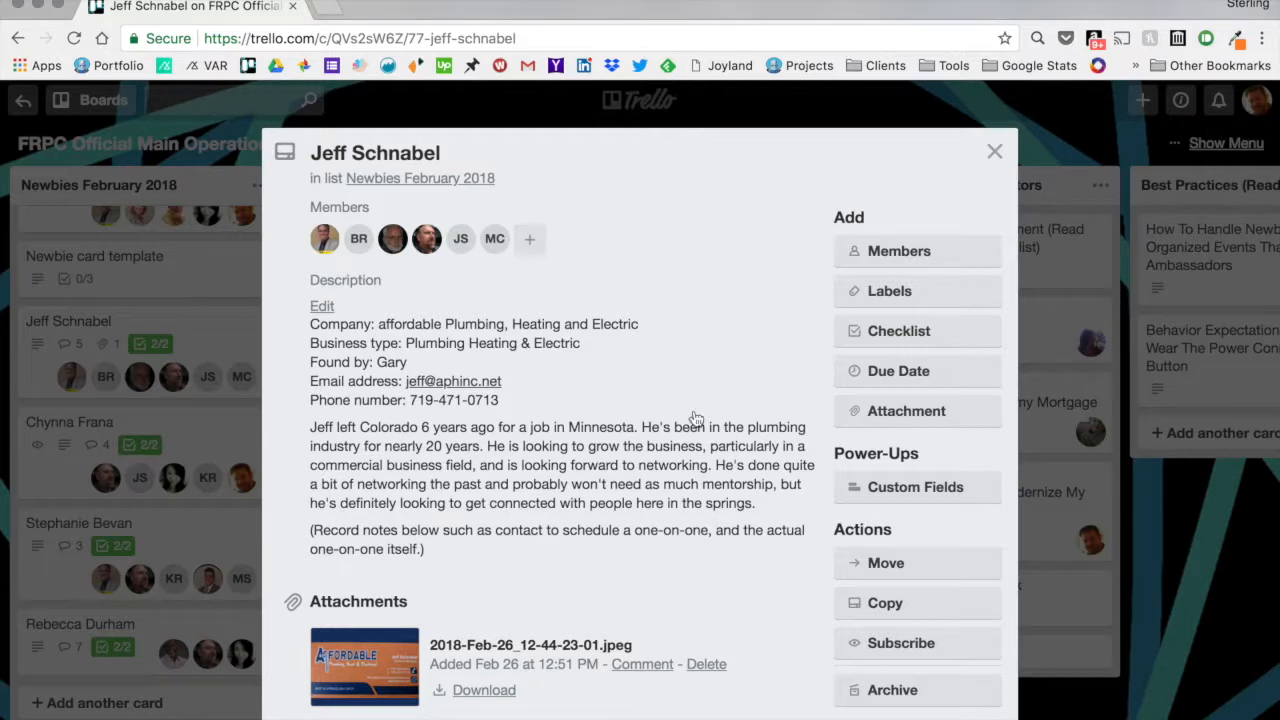
left_click(994, 162)
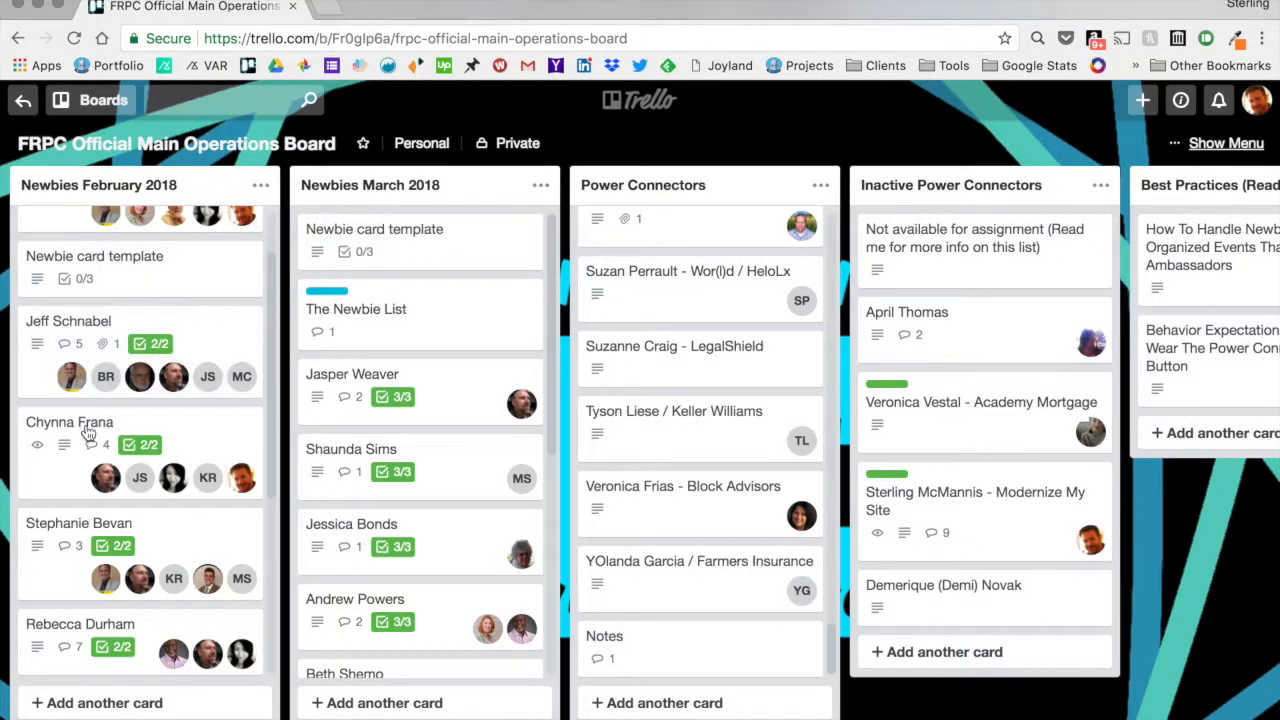
scroll(63, 474, "down", 5)
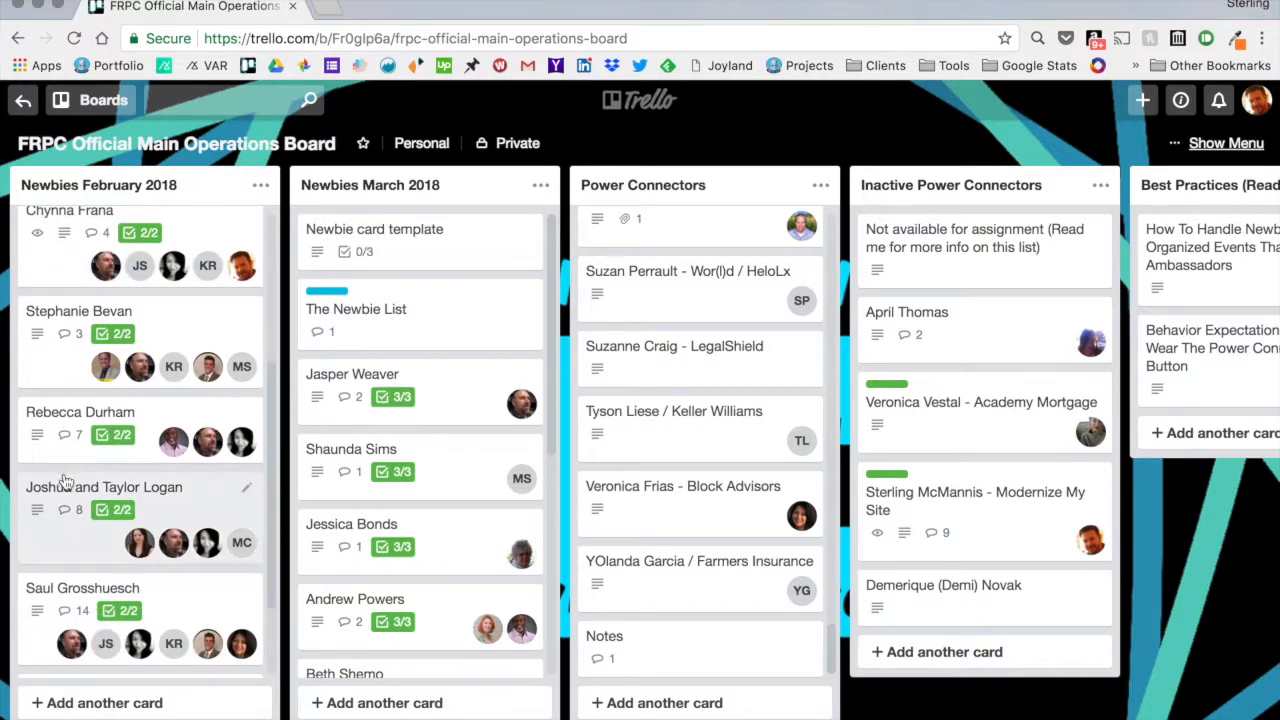
scroll(62, 480, "down", 1)
- Review the label and description of the Thursday, March 15 - Orientation Morning Opportunity card in Upcoming Events, and return to the board
scroll(904, 497, "right", 5)
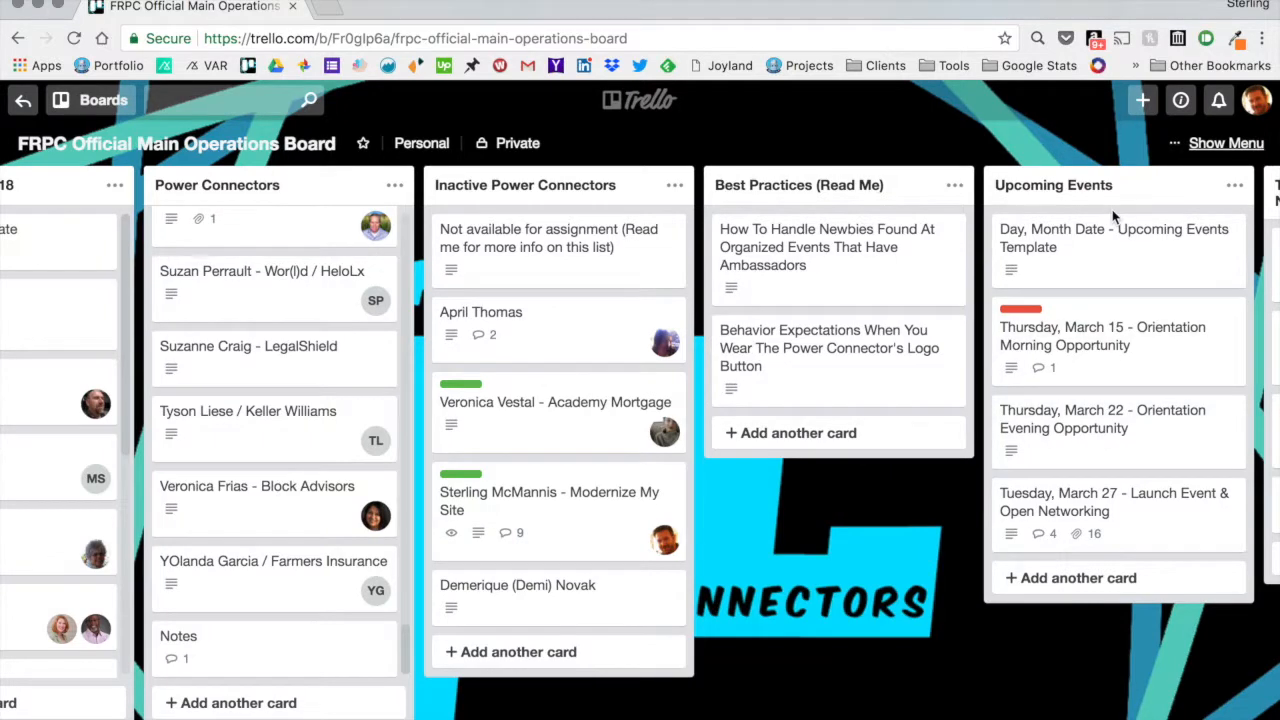
left_click(1145, 358)
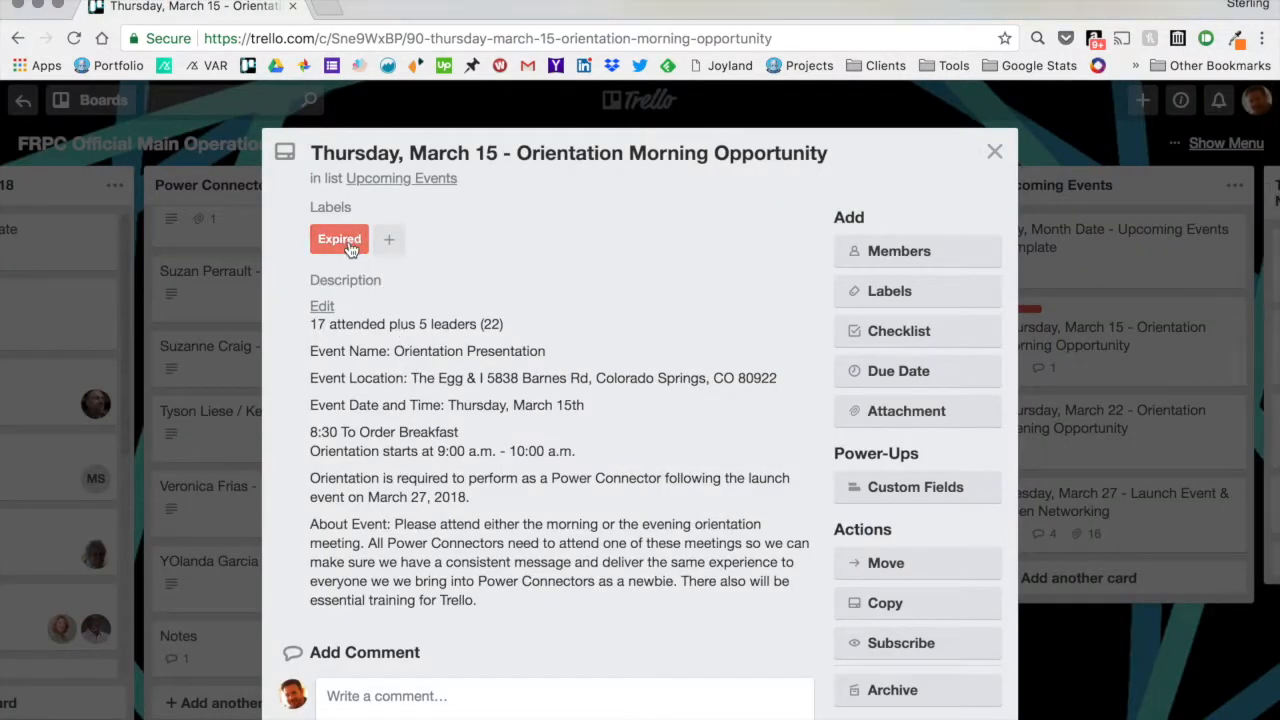
scroll(505, 458, "down", 3)
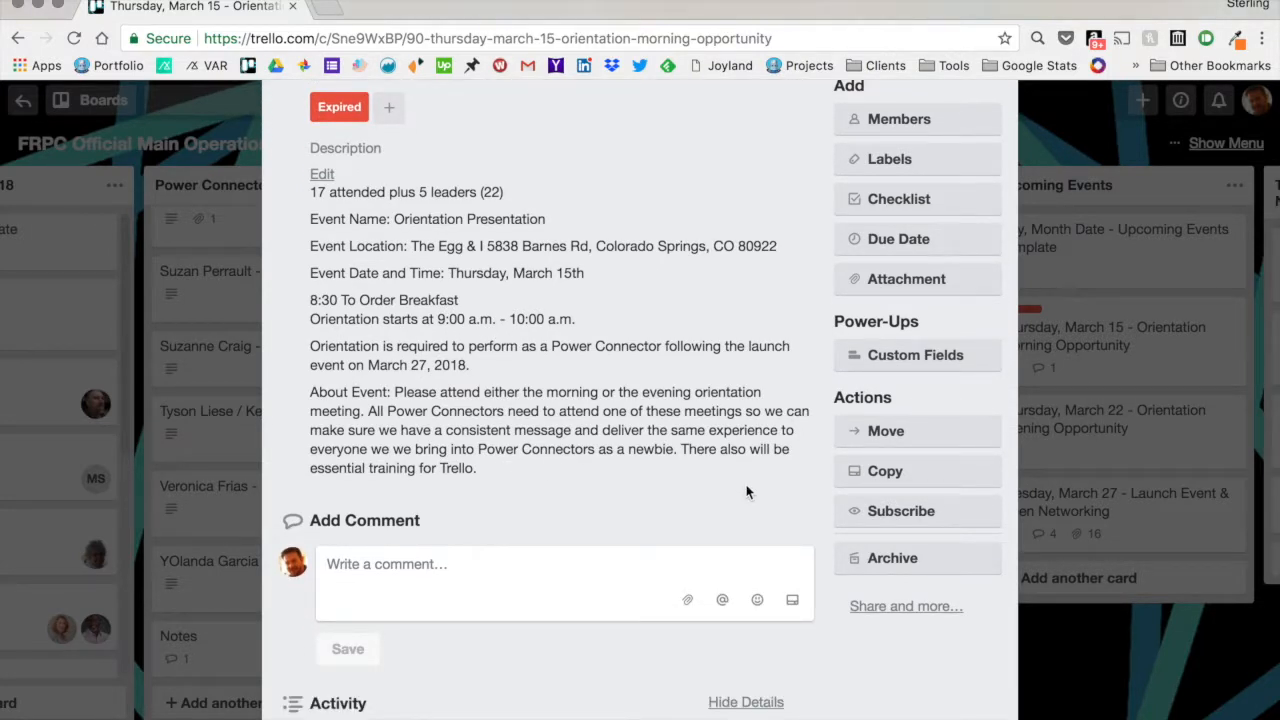
left_click(1143, 668)
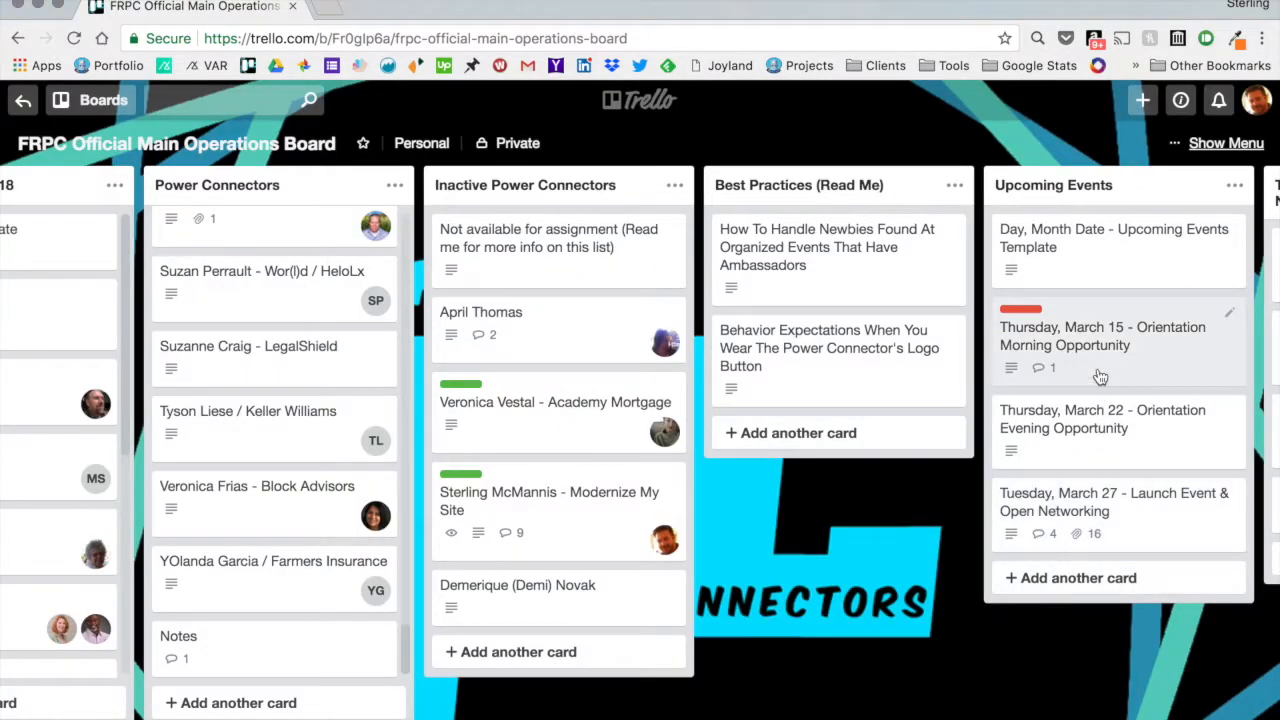
- View the Training Materials For Networking and Repository lists, and review the Trello Support card's attachment and tutorial video comment
scroll(1100, 378, "right", 5)
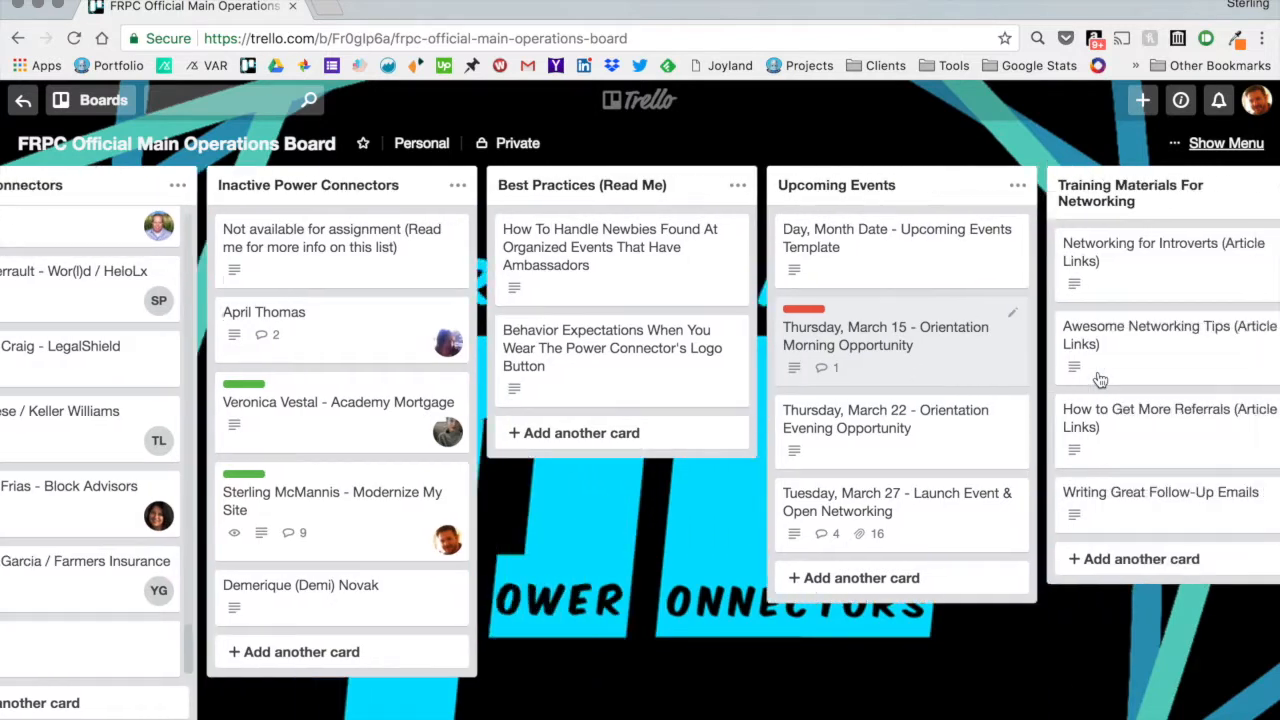
scroll(1100, 378, "right", 4)
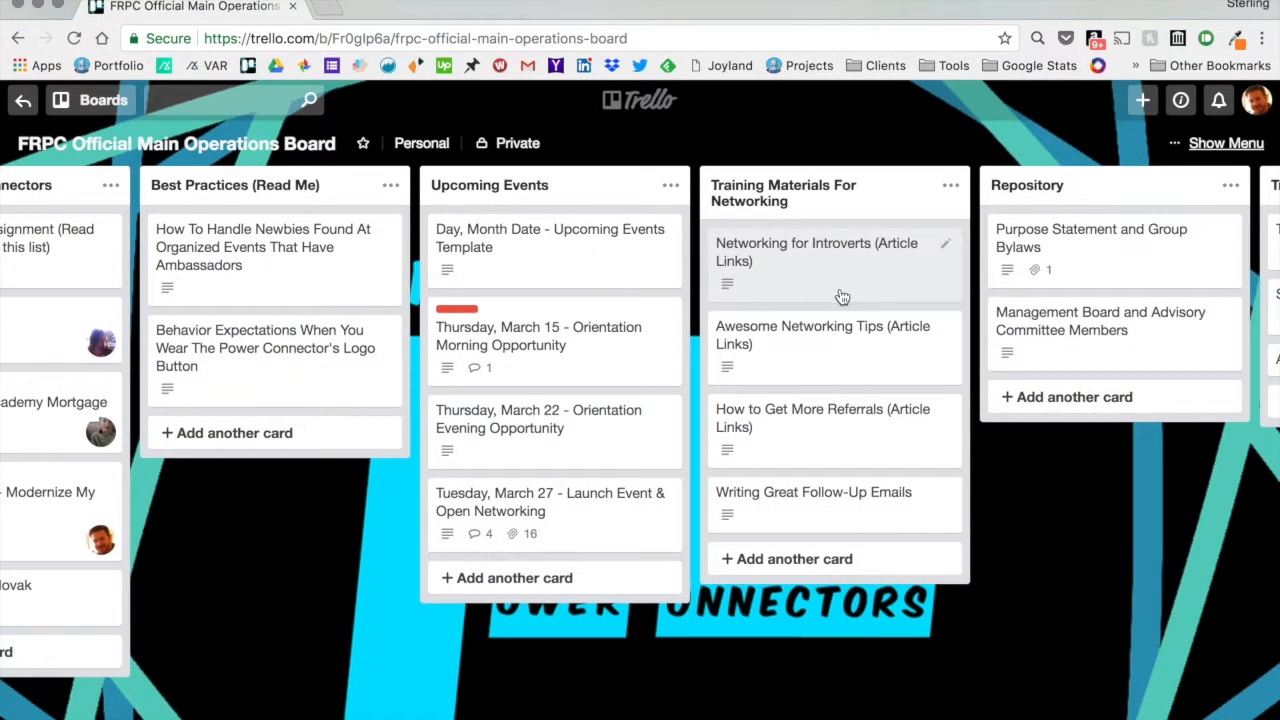
scroll(843, 297, "right", 1)
scroll(843, 297, "right", 1)
scroll(746, 297, "right", 4)
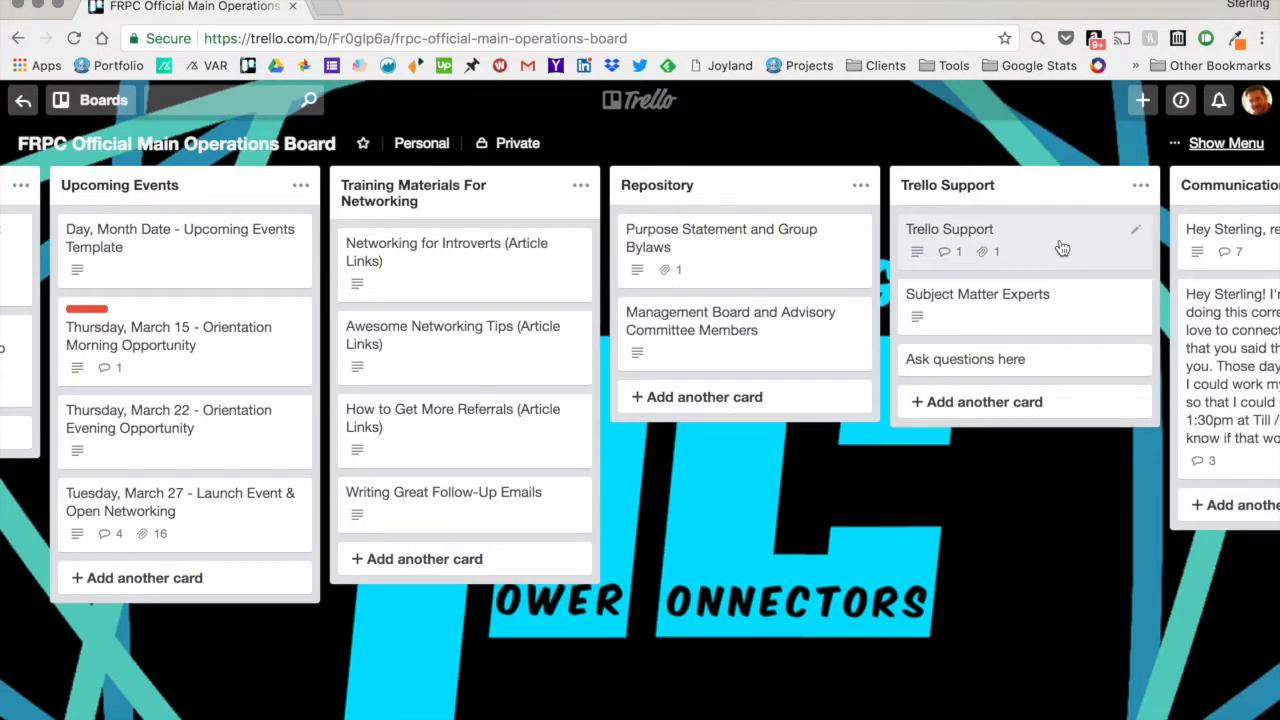
left_click(1060, 247)
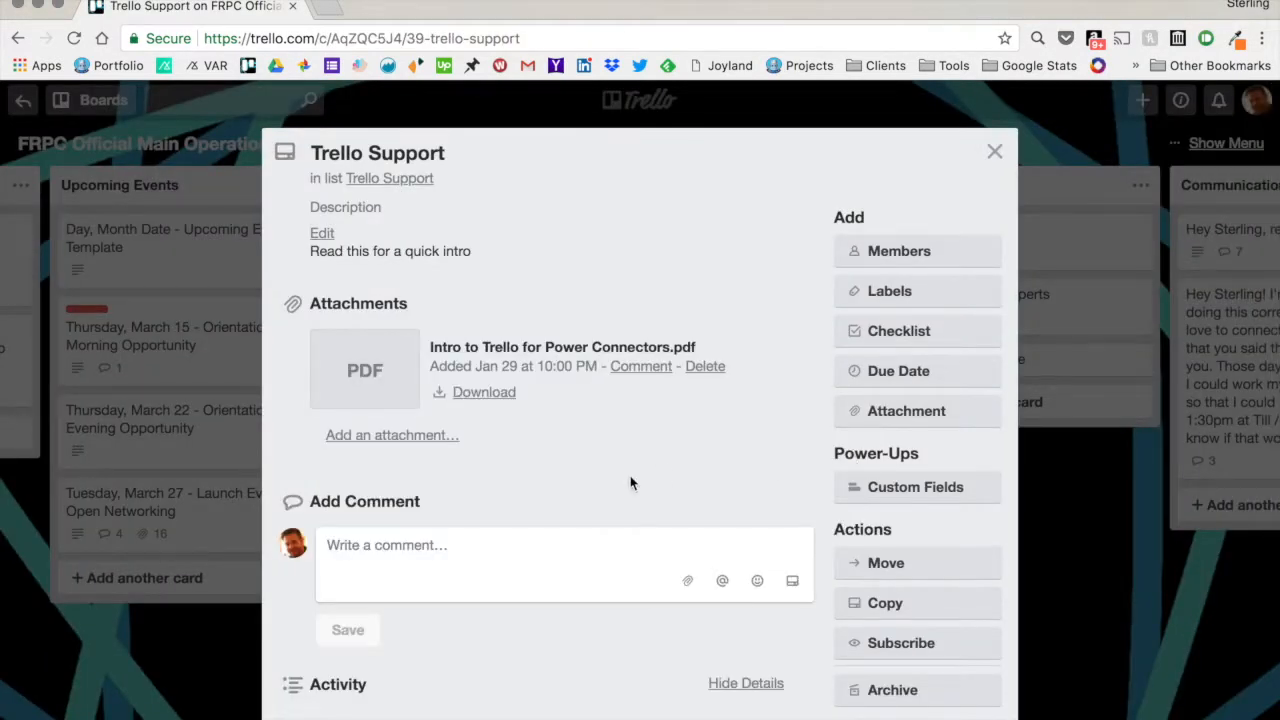
scroll(630, 478, "down", 3)
scroll(630, 476, "down", 3)
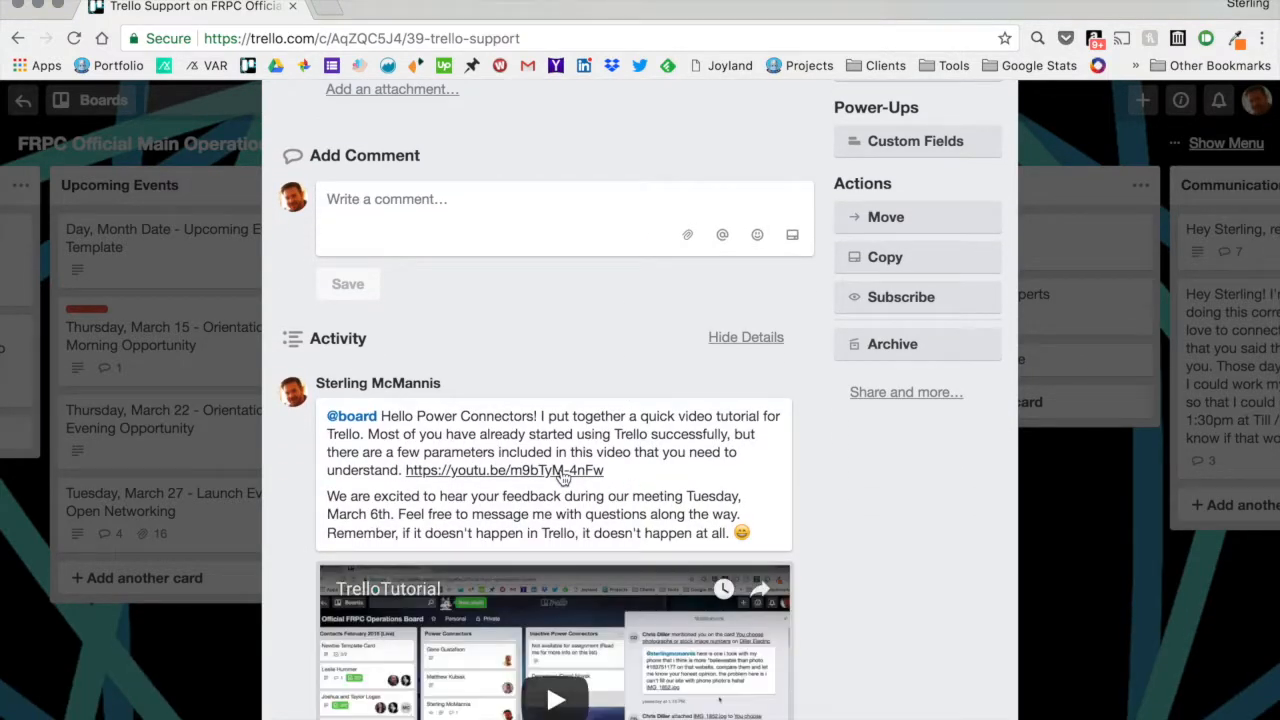
scroll(563, 478, "down", 1)
scroll(563, 478, "down", 3)
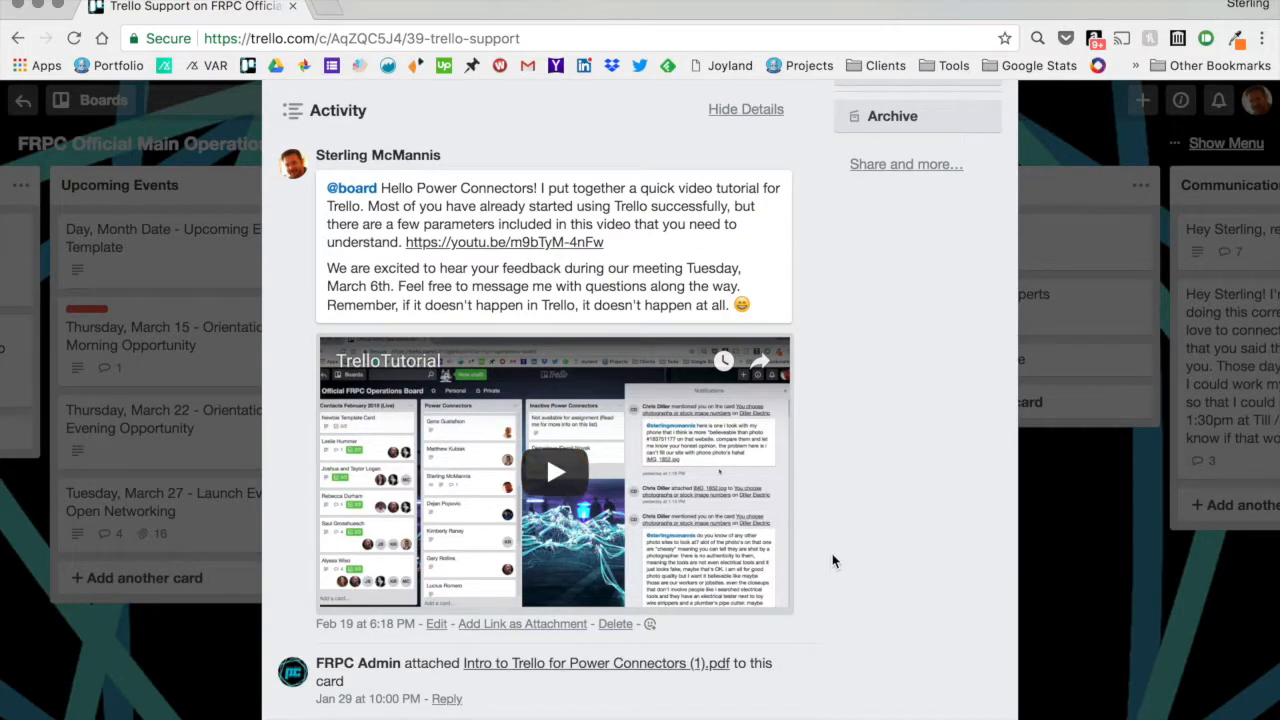
scroll(849, 537, "up", 10)
left_click(996, 160)
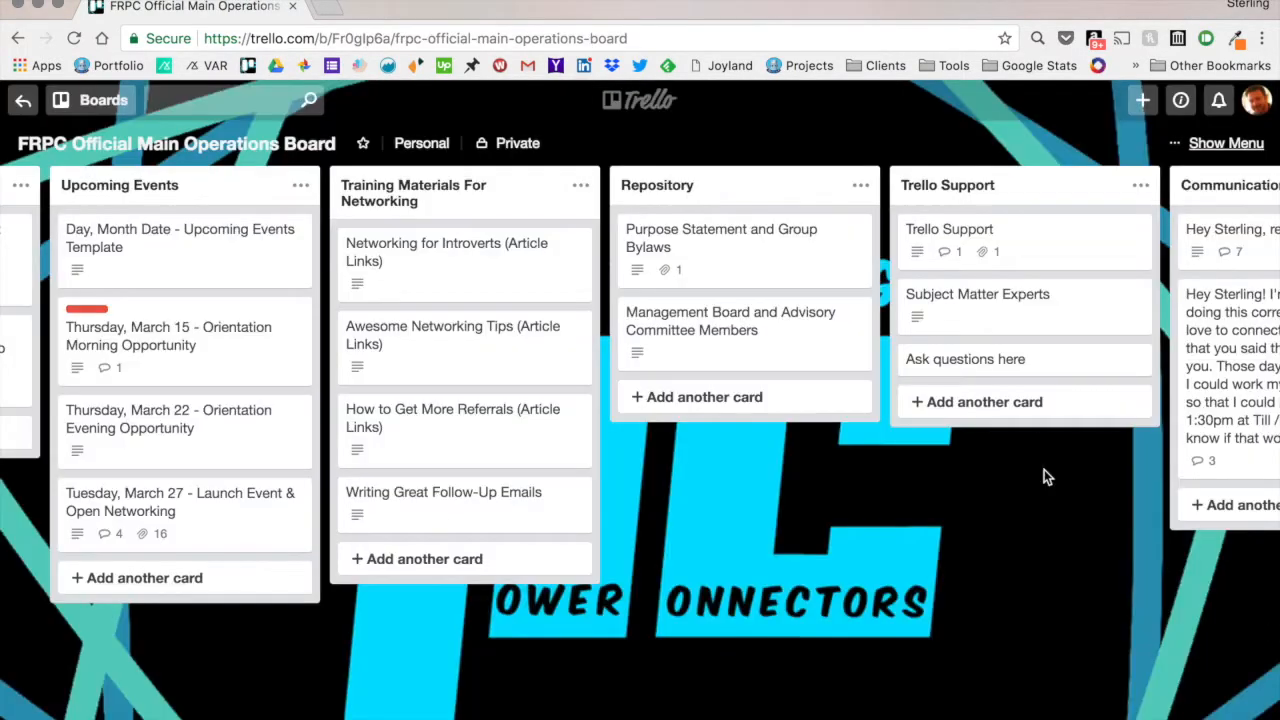
- Open the "read me" card in the board's last communication list, review its description and comment area, and close it
scroll(1044, 469, "right", 5)
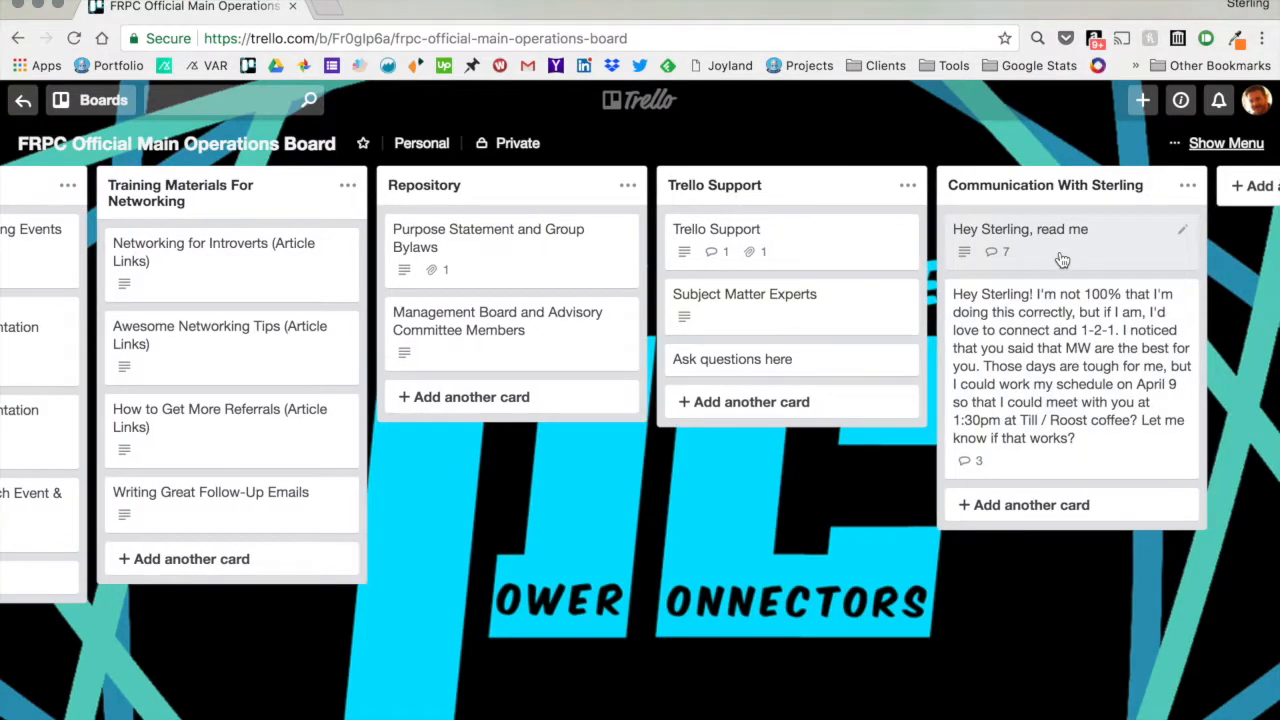
left_click(1062, 255)
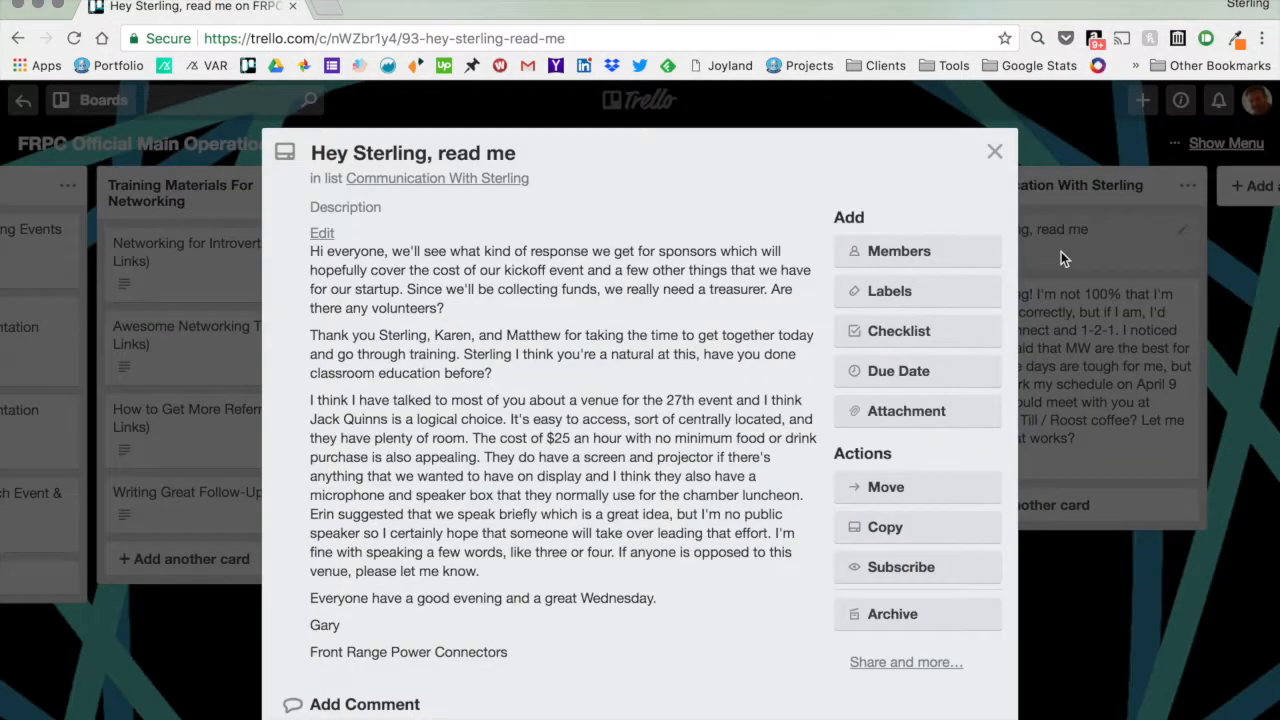
scroll(639, 584, "down", 5)
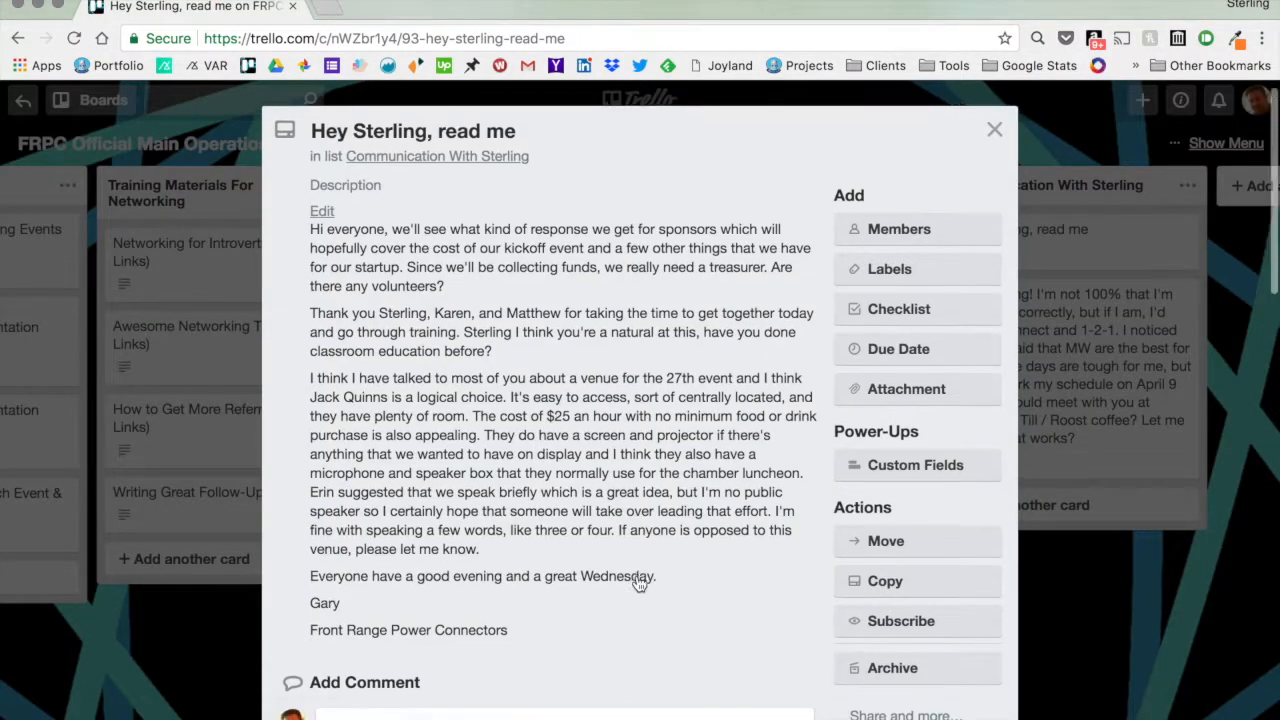
scroll(638, 583, "down", 1)
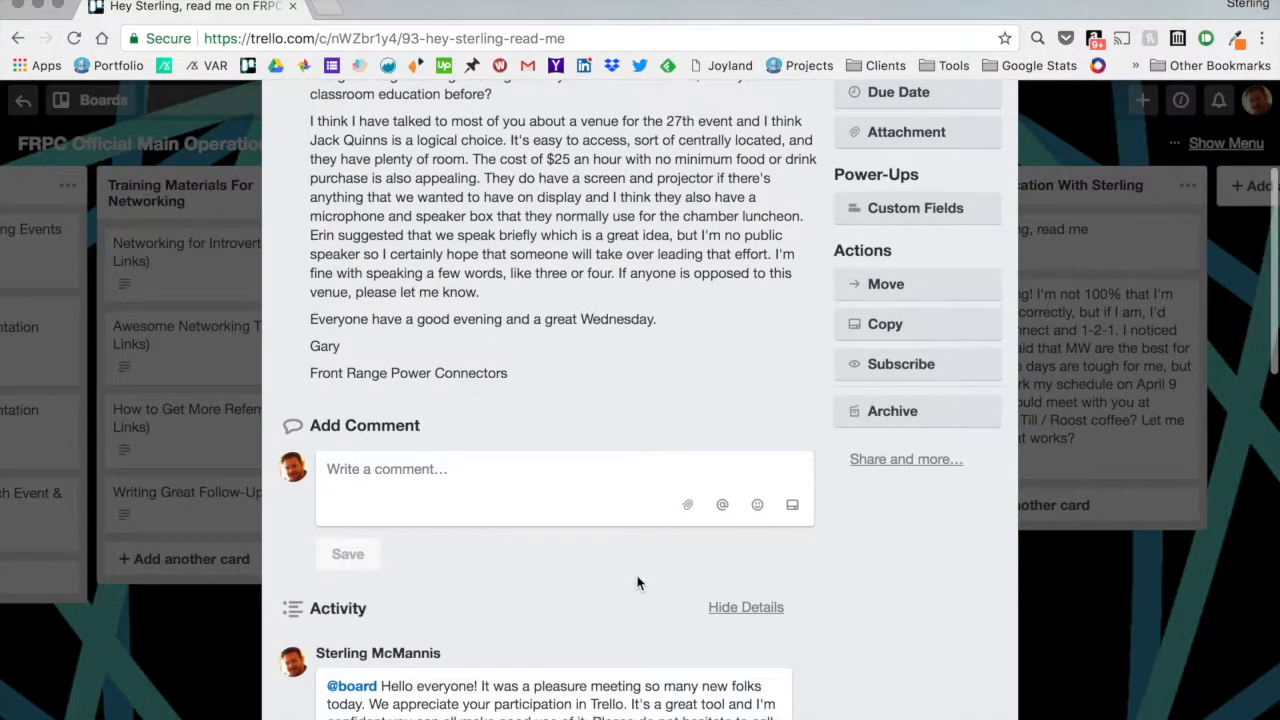
scroll(637, 580, "up", 2)
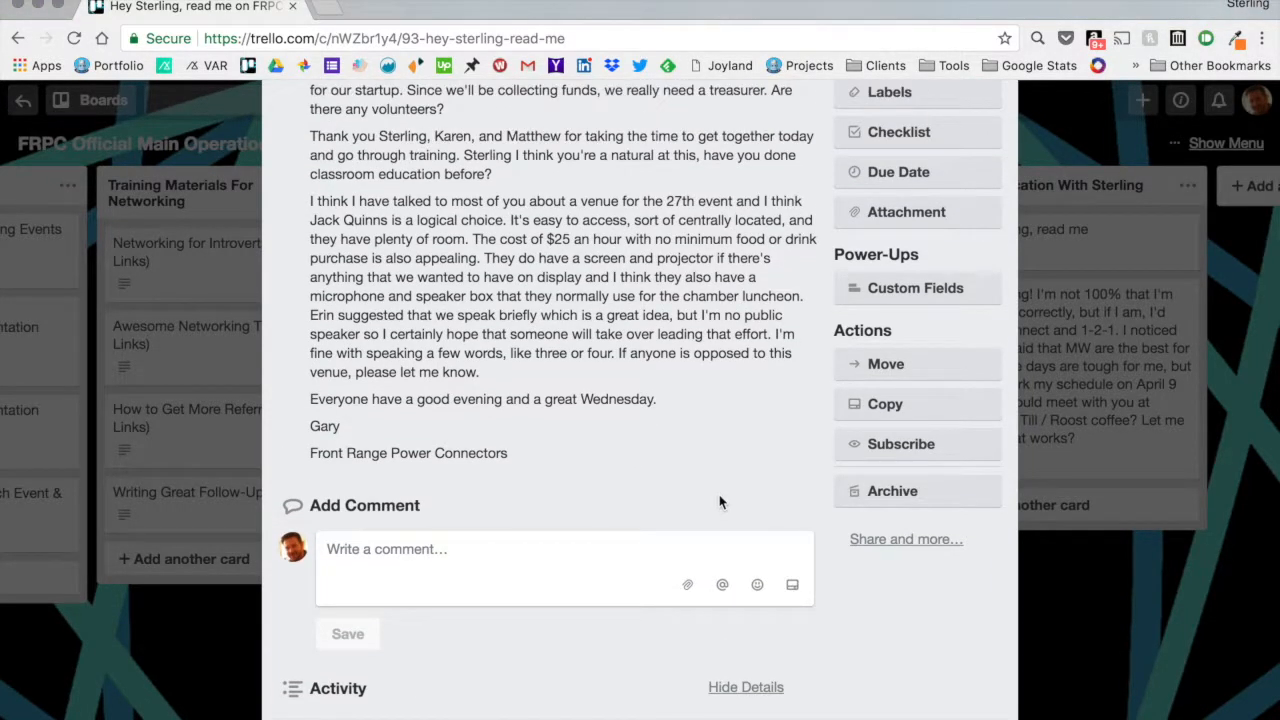
scroll(761, 478, "up", 2)
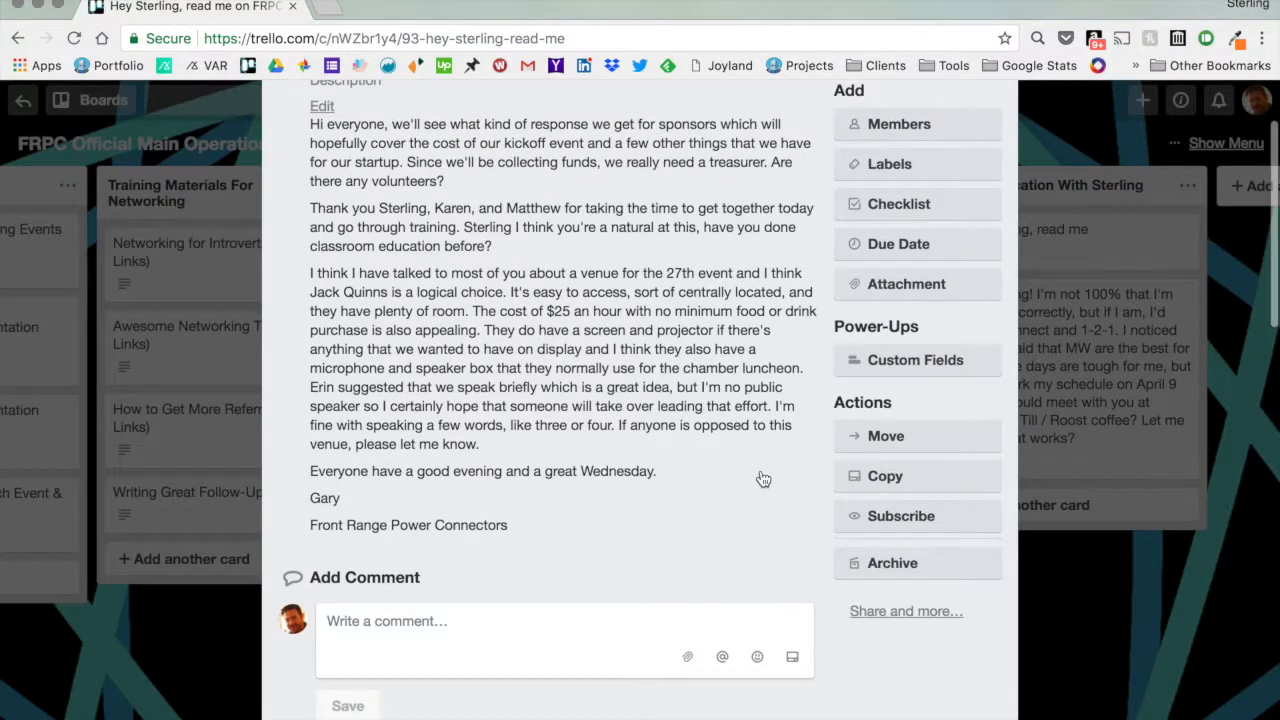
scroll(761, 479, "up", 1)
scroll(765, 482, "up", 1)
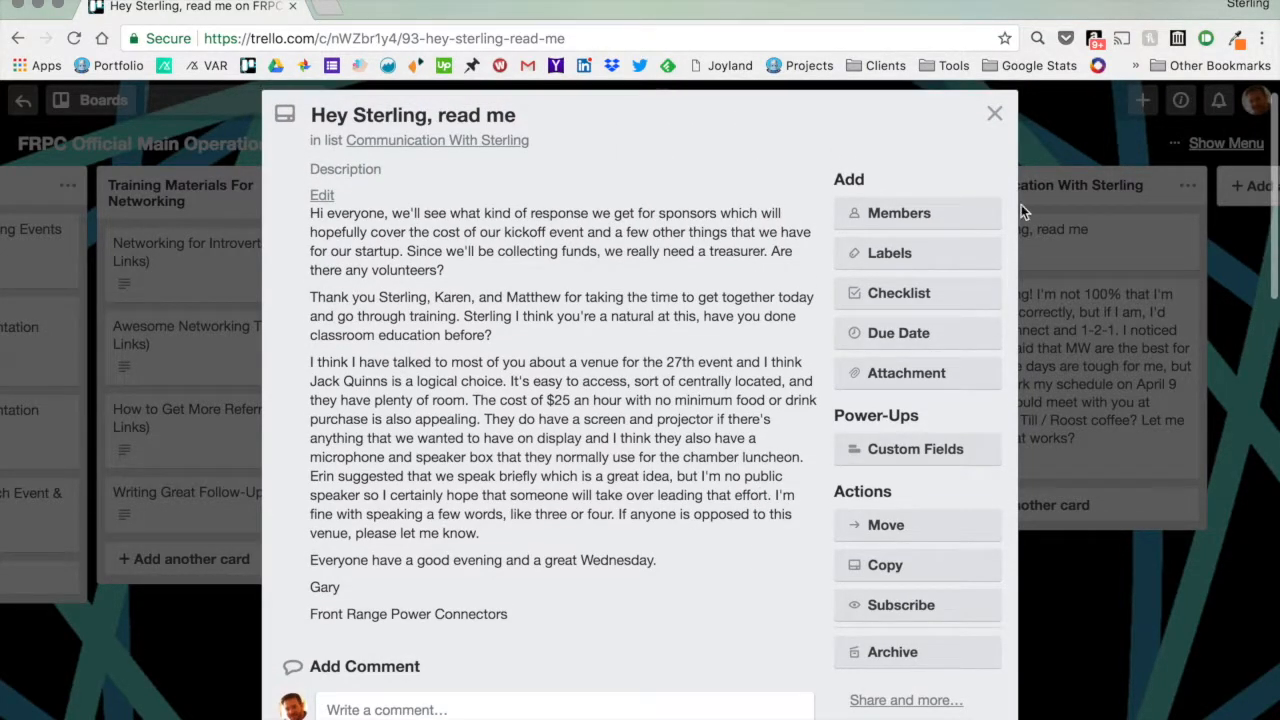
left_click(995, 114)
- Move the Modernize My Site card from Inactive Power Connectors back to Power Connectors
scroll(639, 432, "left", 10)
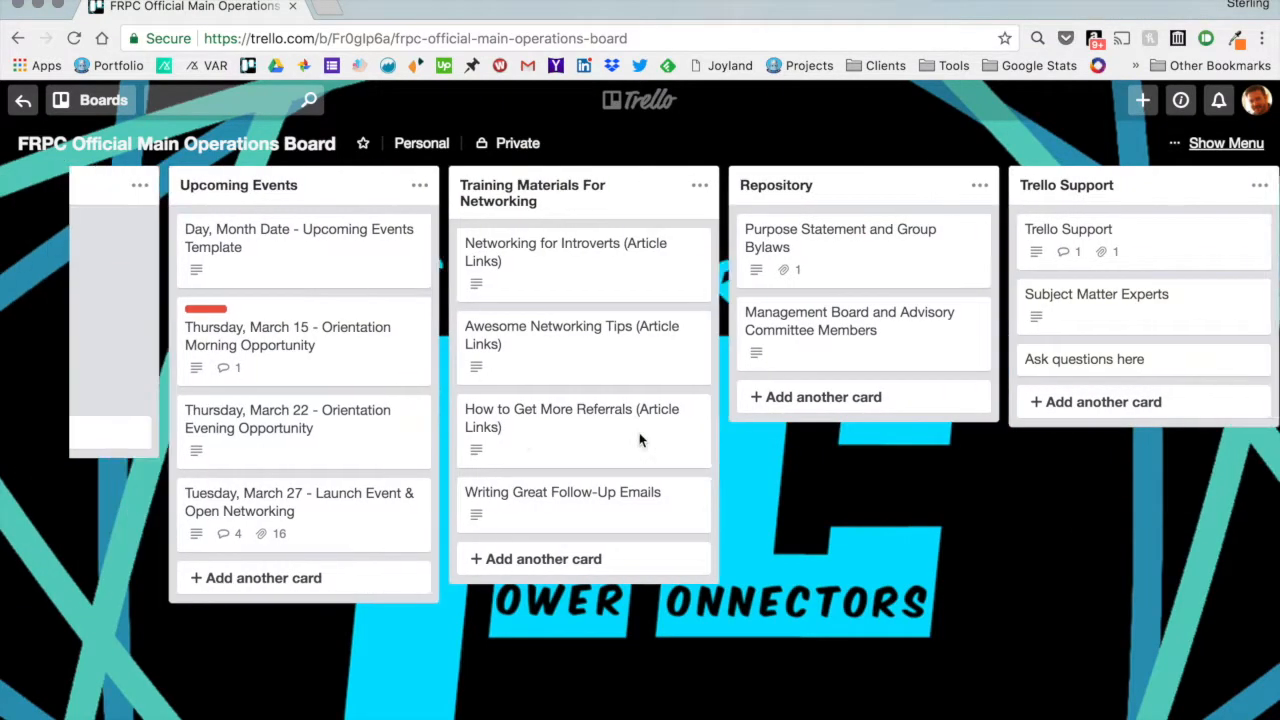
scroll(641, 441, "left", 5)
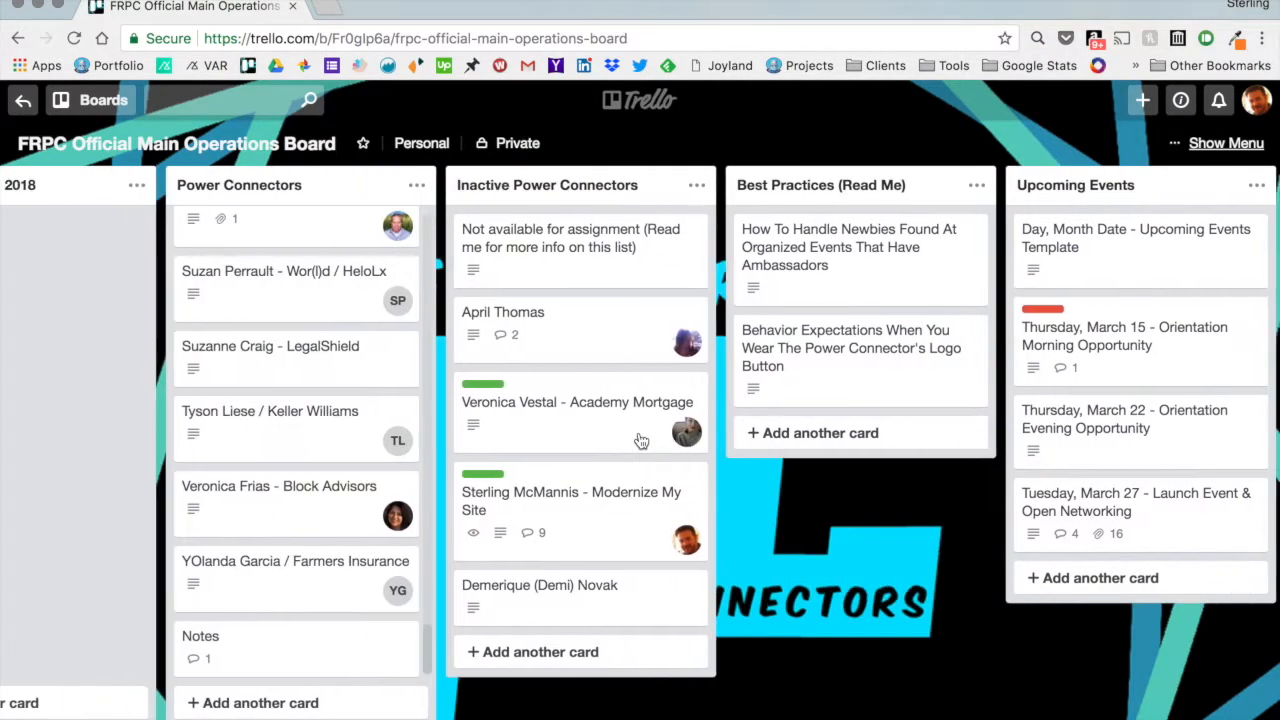
scroll(481, 515, "up", 5)
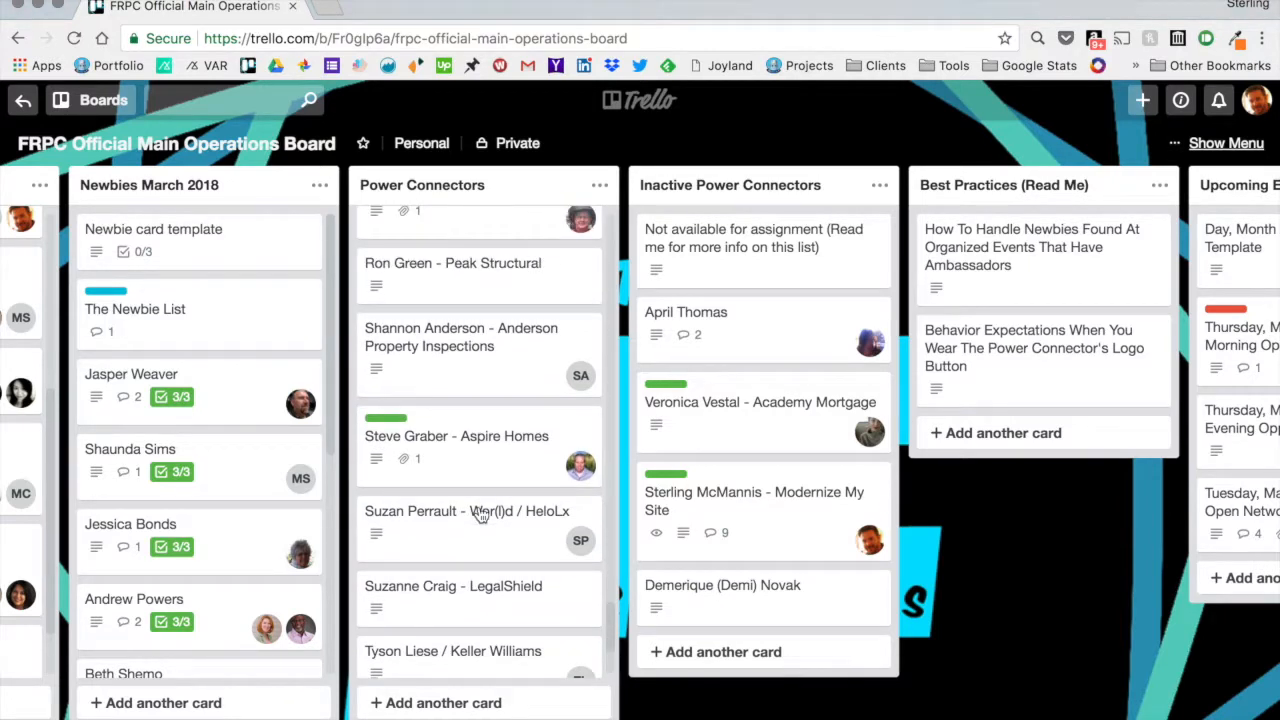
scroll(481, 515, "up", 1)
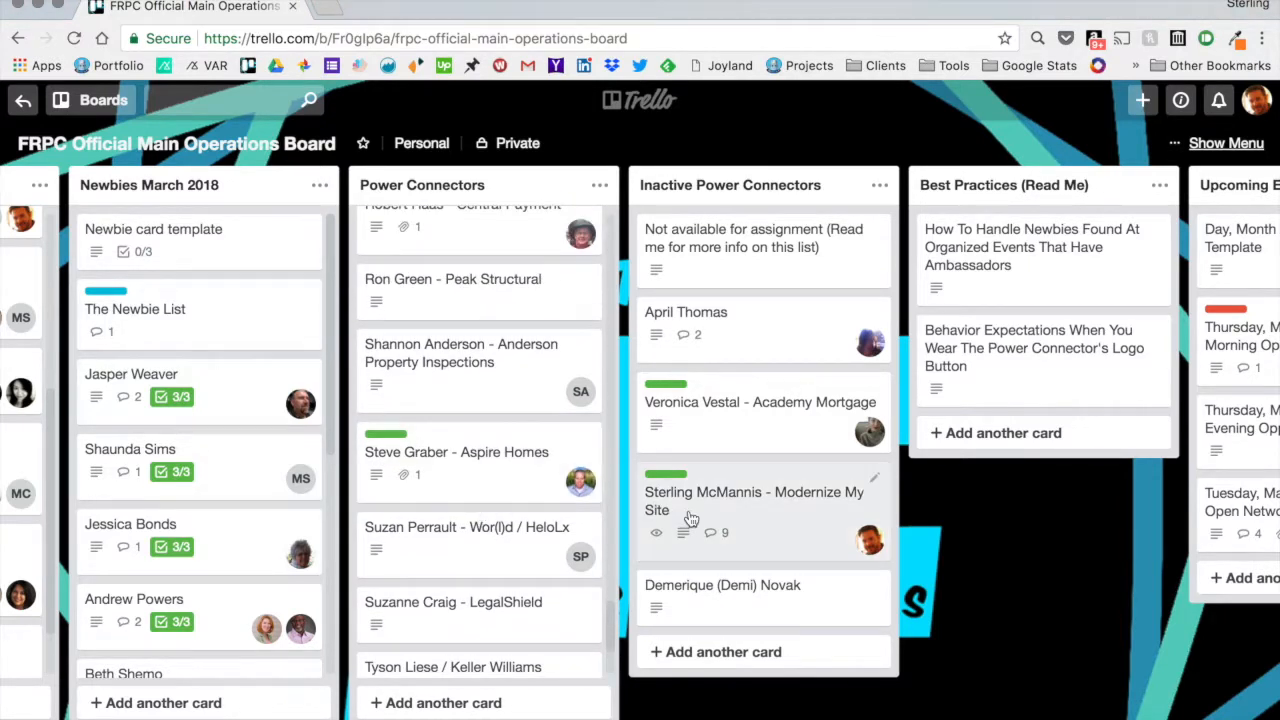
scroll(690, 519, "left", 1)
left_click(706, 517)
left_click_drag(706, 517, 457, 457)
- Open the Modernize My Site card, view the members available to mention in a comment, and return to the board's lists
left_click(524, 480)
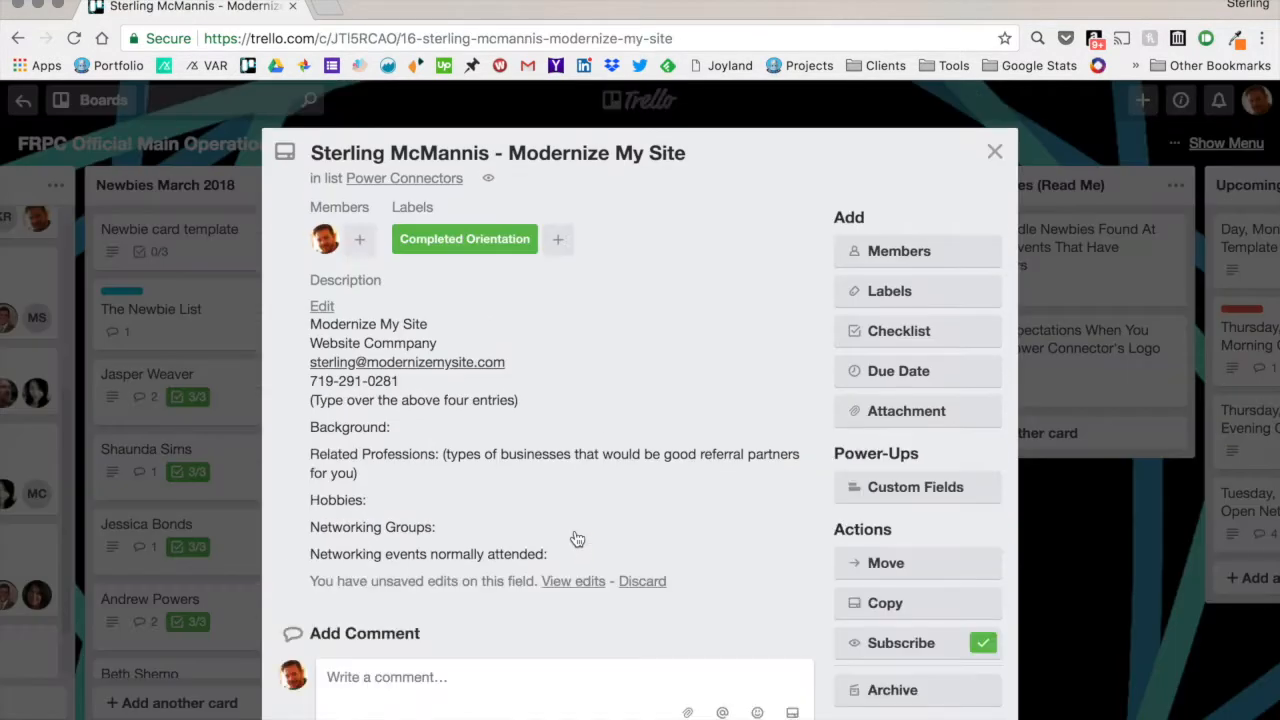
left_click(722, 712)
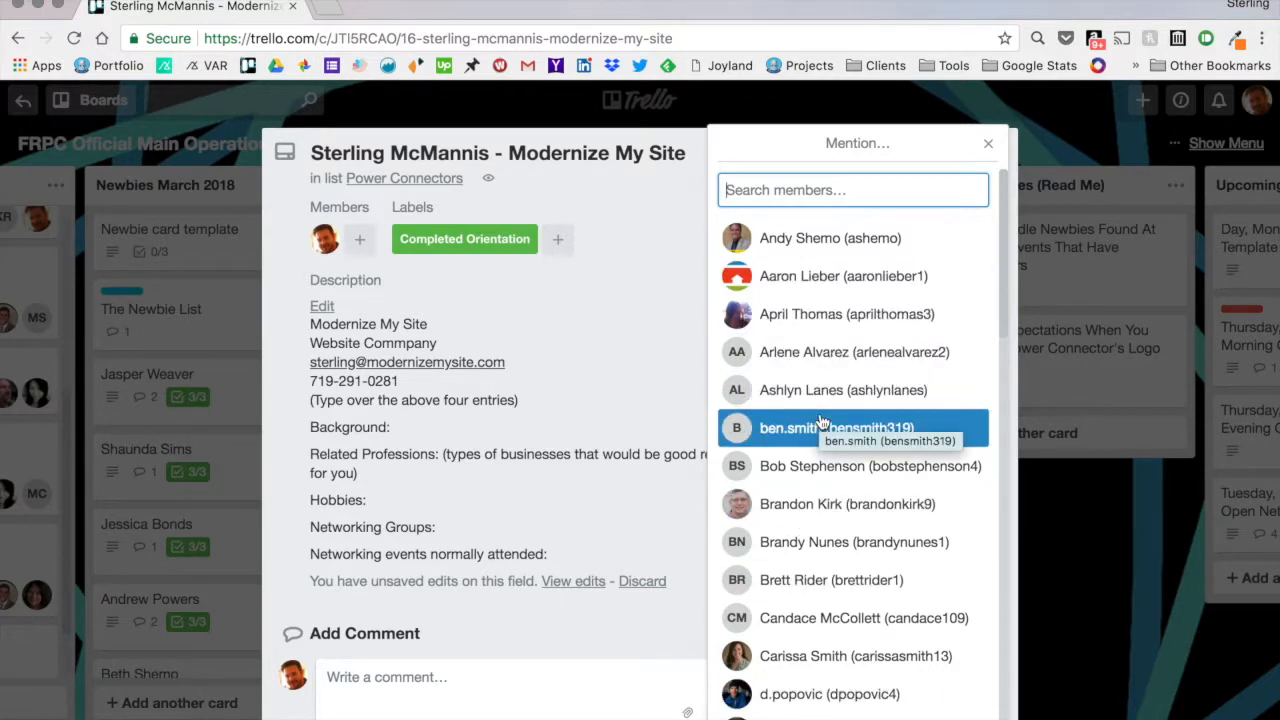
left_click(1040, 147)
scroll(1172, 468, "right", 15)
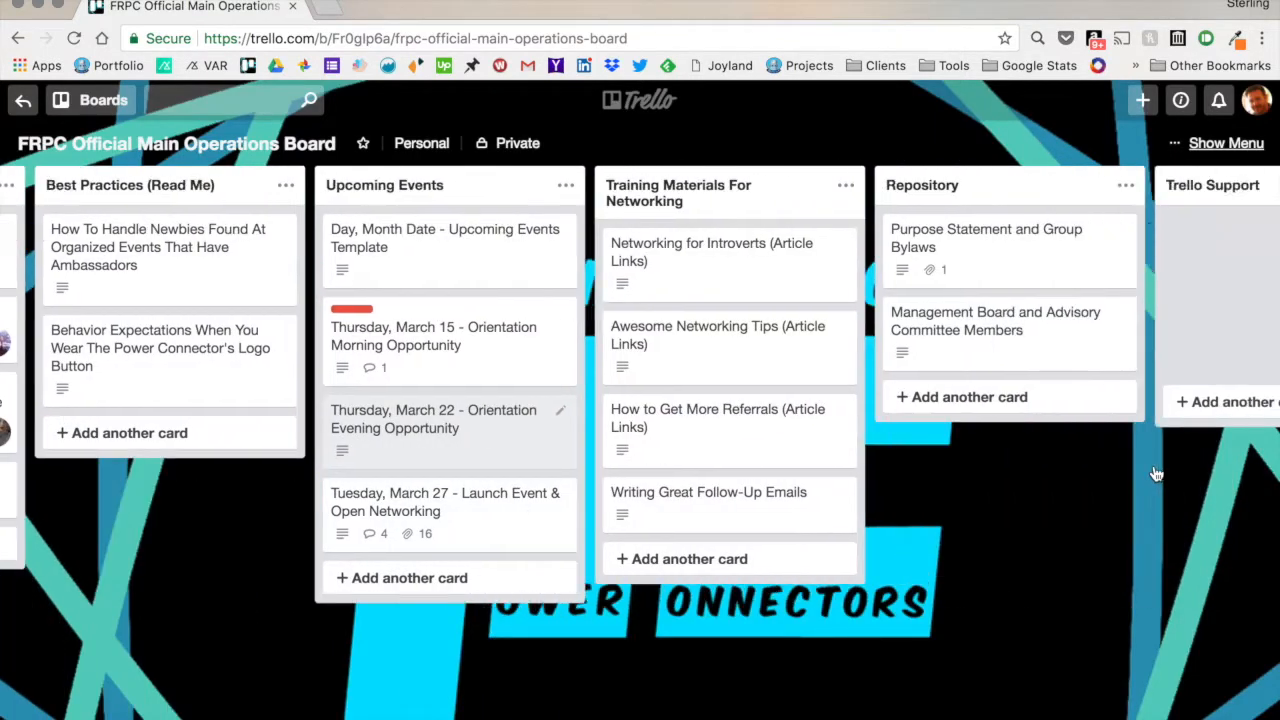
scroll(1153, 472, "right", 10)
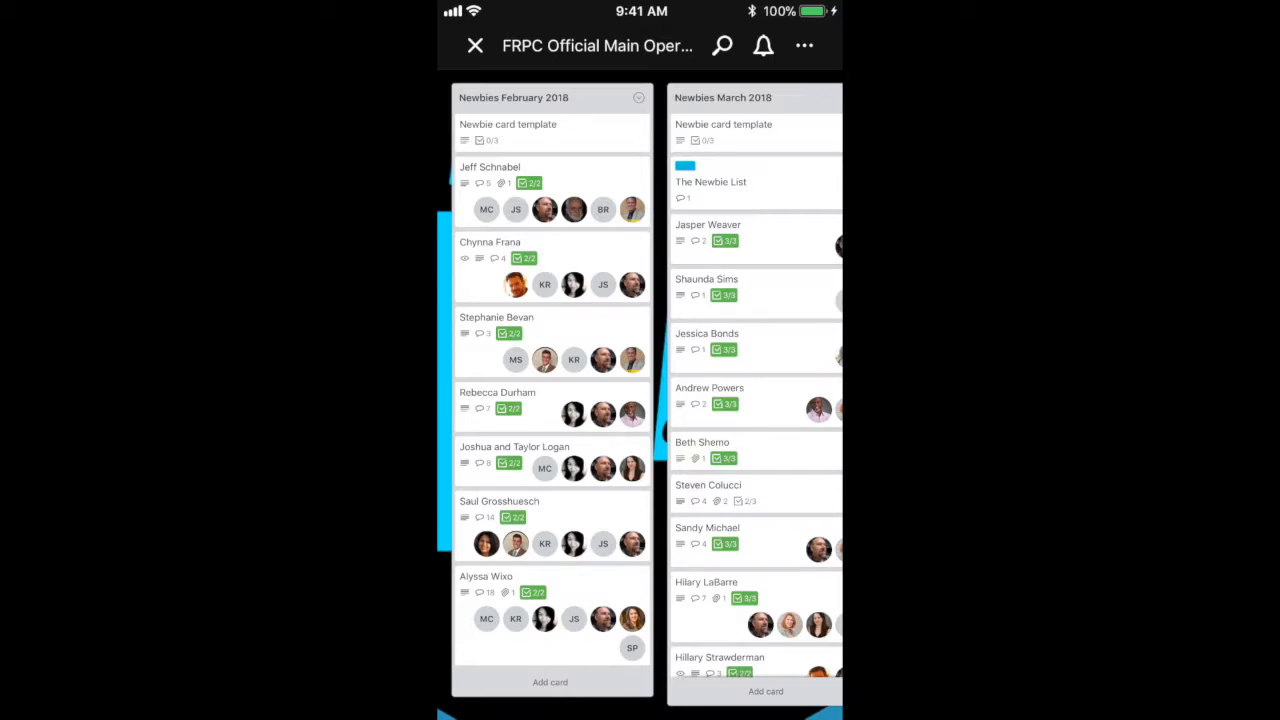
- Switch to the Trello mobile app and open the Newbie card template in Newbies February 2018
scroll(552, 390, "down", 1)
scroll(552, 390, "up", 1)
left_click(552, 133)
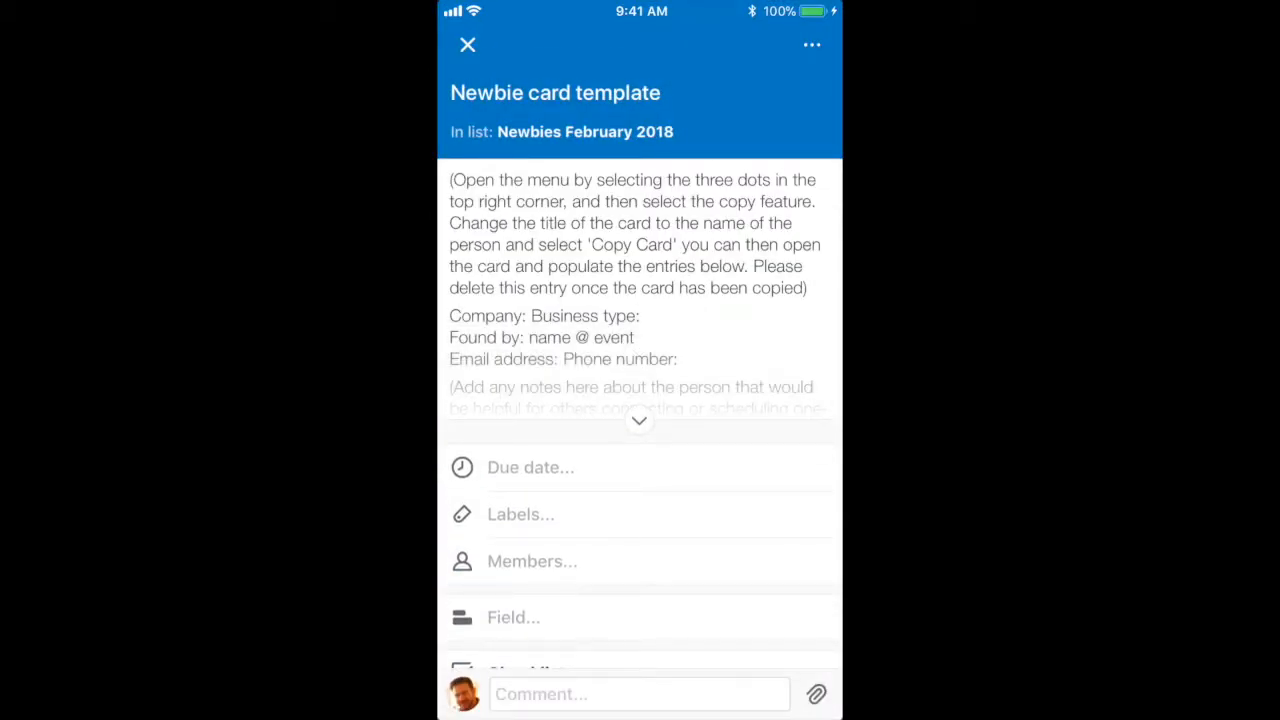
- Duplicate the Newbie card template in Newbies February 2018 and open the copy
left_click(811, 44)
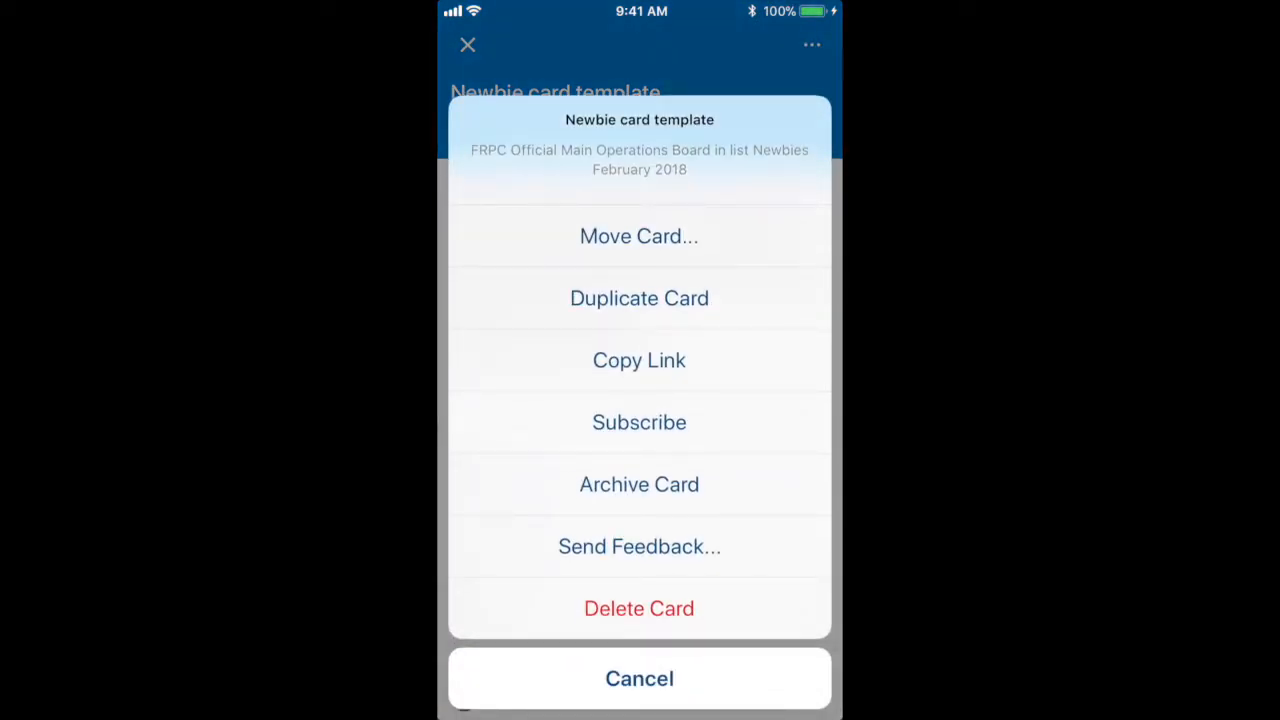
left_click(639, 298)
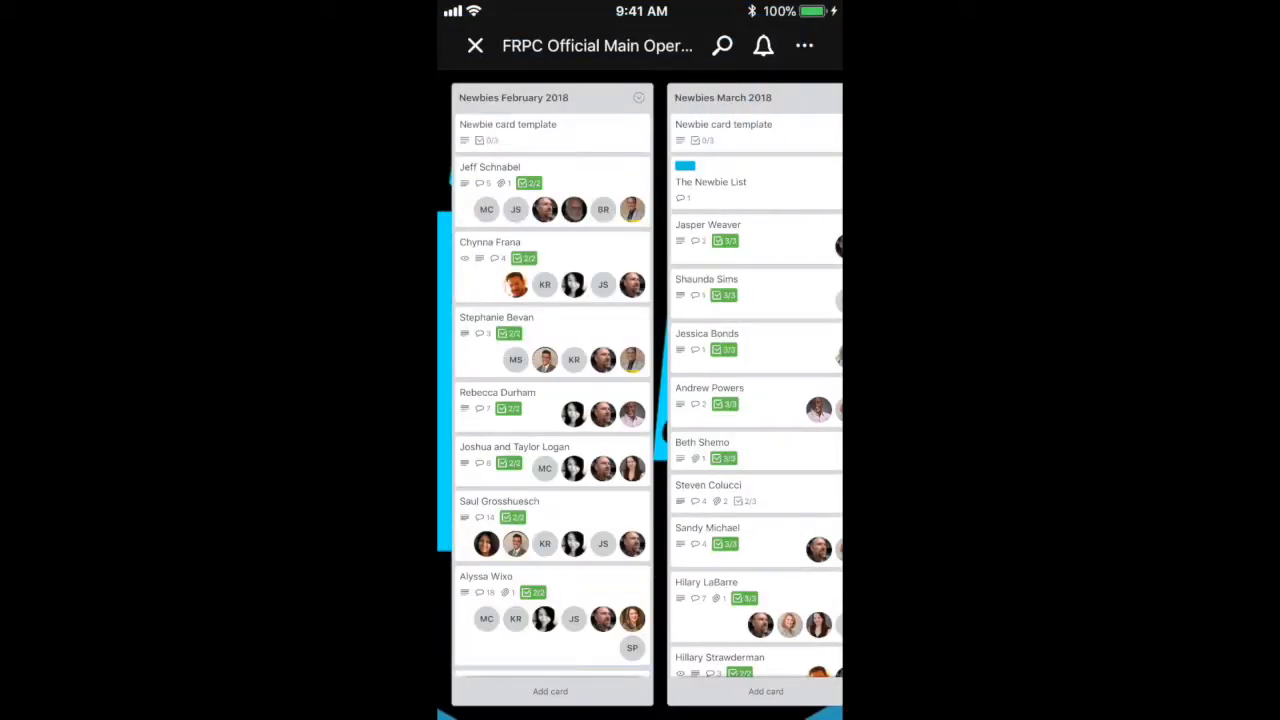
left_click(508, 130)
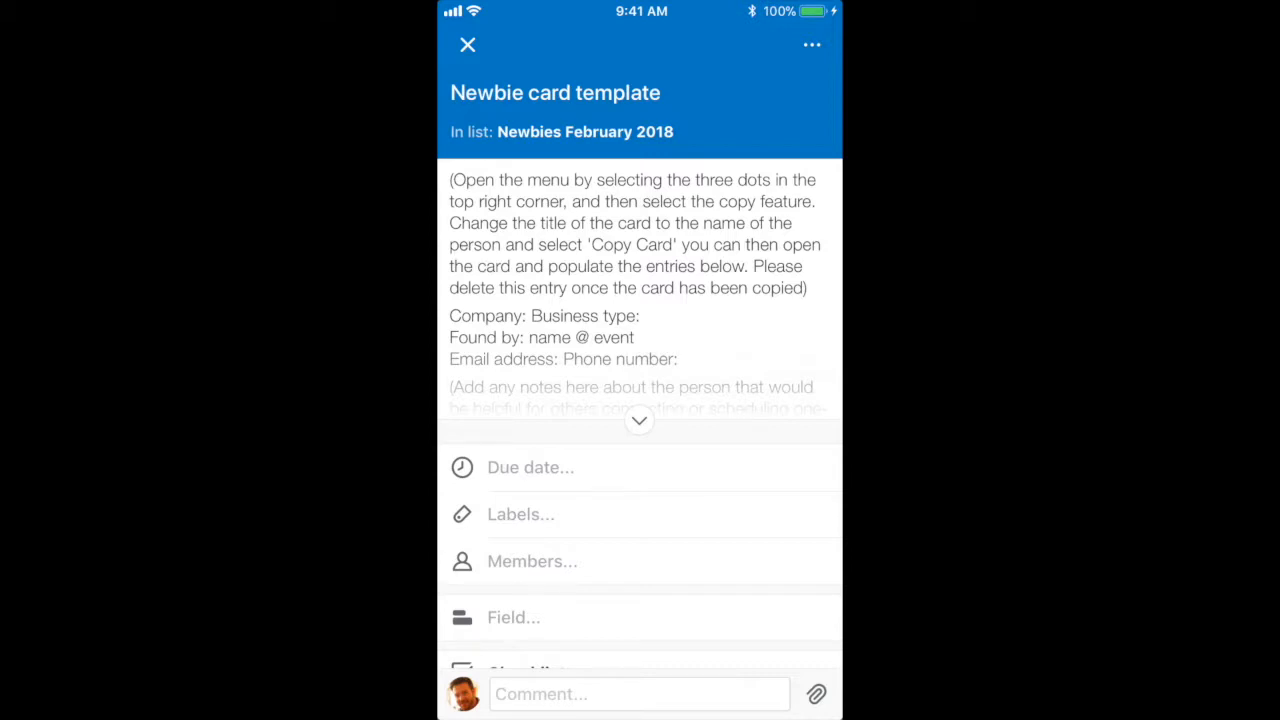
- Replace the copied newbie card's title with "Tester test"
left_click(656, 93)
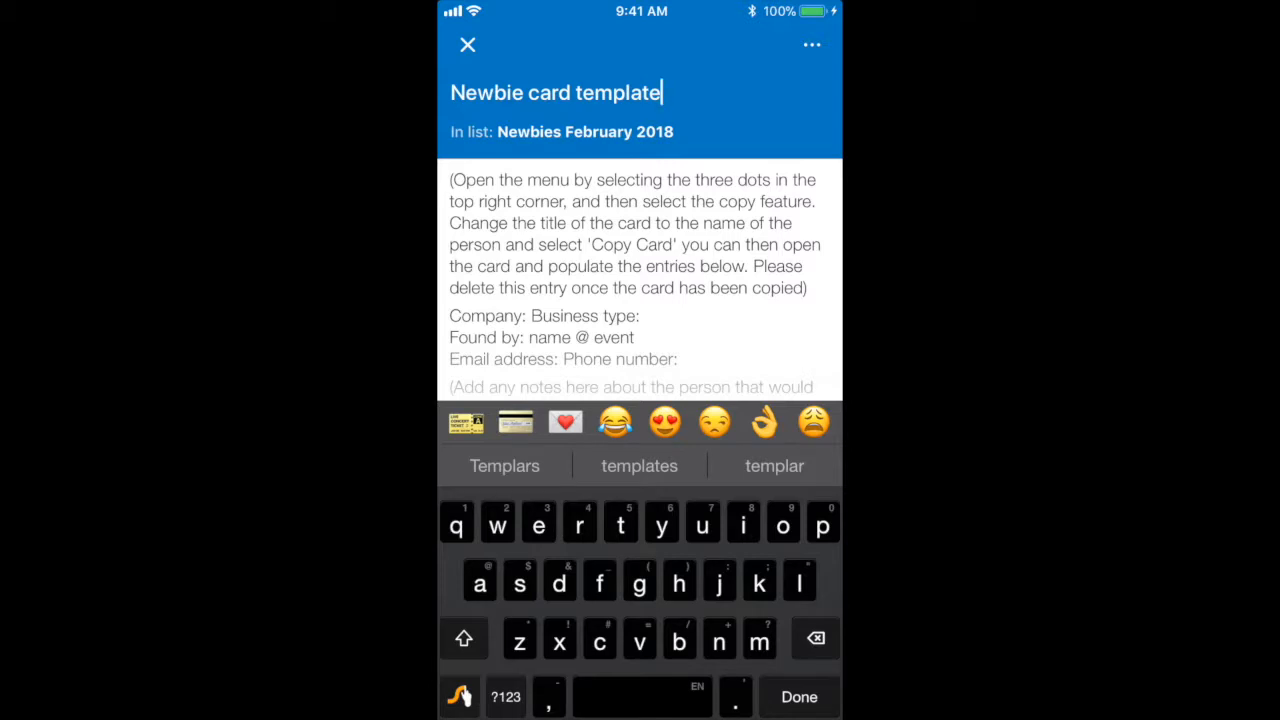
key("BackSpace")
key("BackSpace")
key("BackSpace")
key("BackSpace")
key("BackSpace")
key("BackSpace")
key("BackSpace")
key("BackSpace")
key("BackSpace")
key("BackSpace")
key("BackSpace")
key("BackSpace")
key("BackSpace")
key("BackSpace")
key("BackSpace")
key("BackSpace")
key("BackSpace")
key("BackSpace")
key("BackSpace")
key("BackSpace")
key("BackSpace")
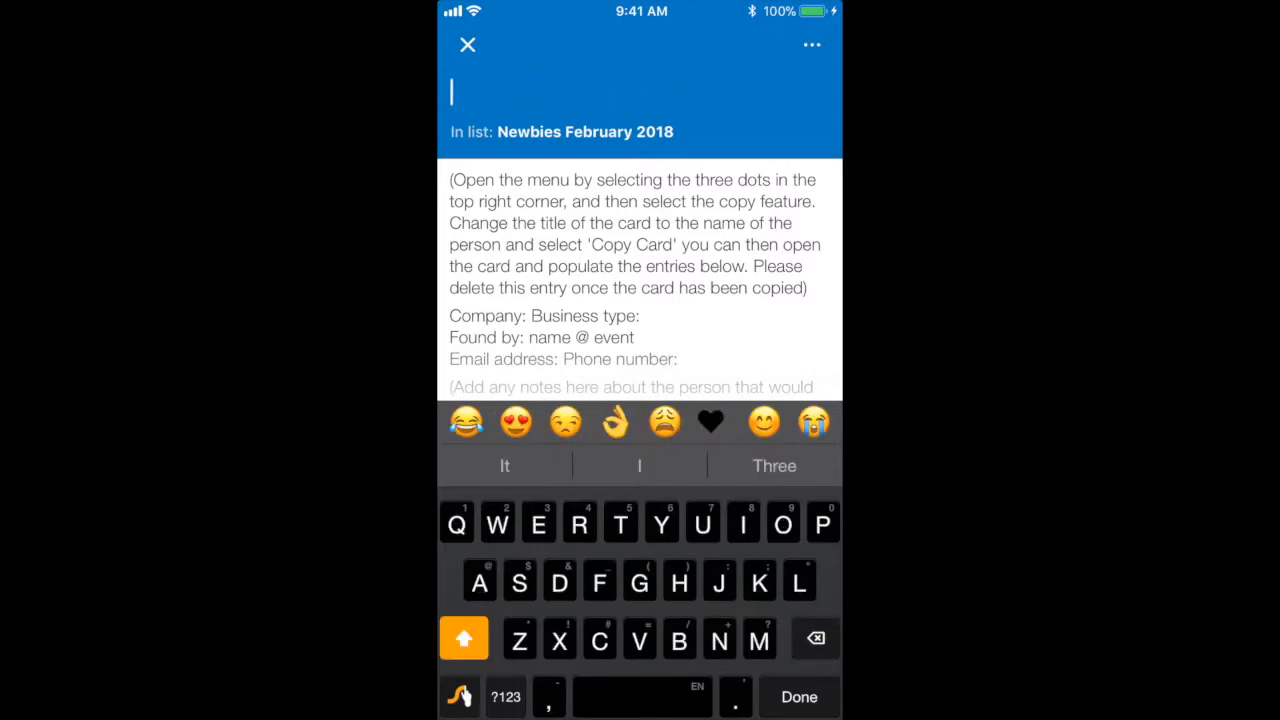
mouse_move(620, 515)
left_mouse_down()
mouse_move(520, 580)
mouse_move(625, 512)
mouse_move(579, 525)
mouse_move(637, 510)
left_mouse_up()
left_click_drag(527, 520, 621, 525)
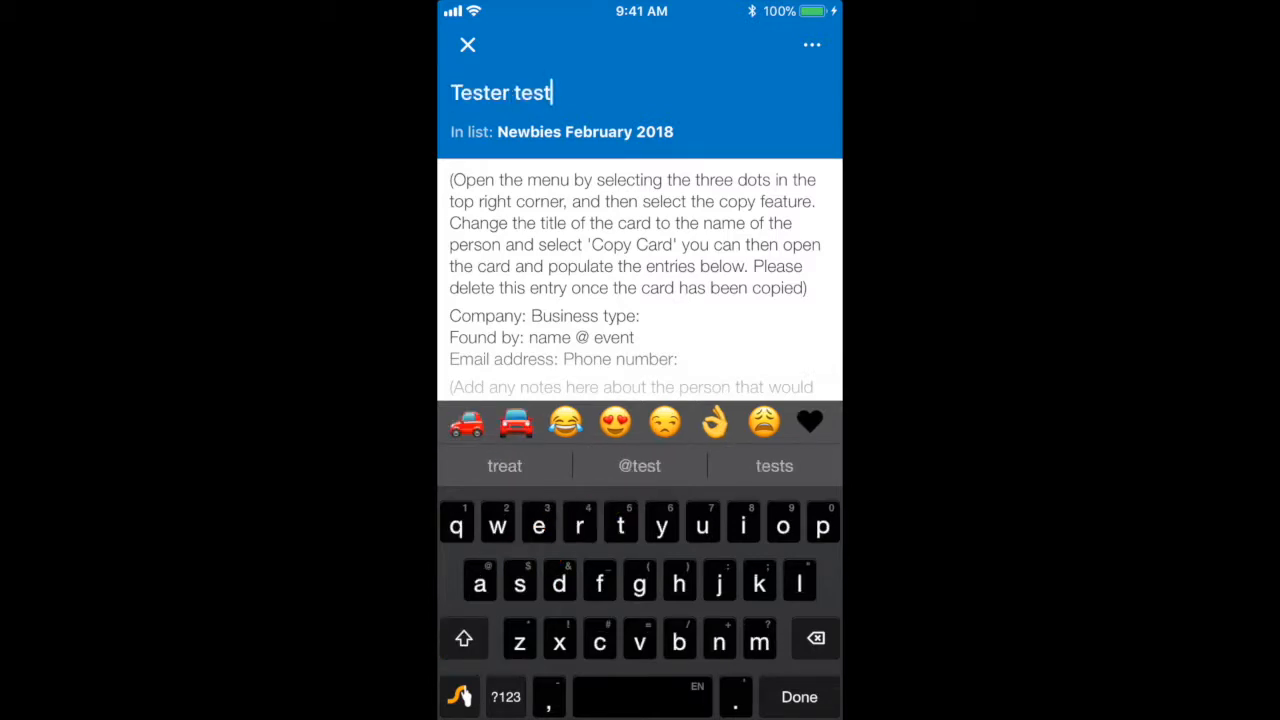
- Expand the Tester test card's description and review its template text, empty fields and checklist items
scroll(640, 280, "down", 3)
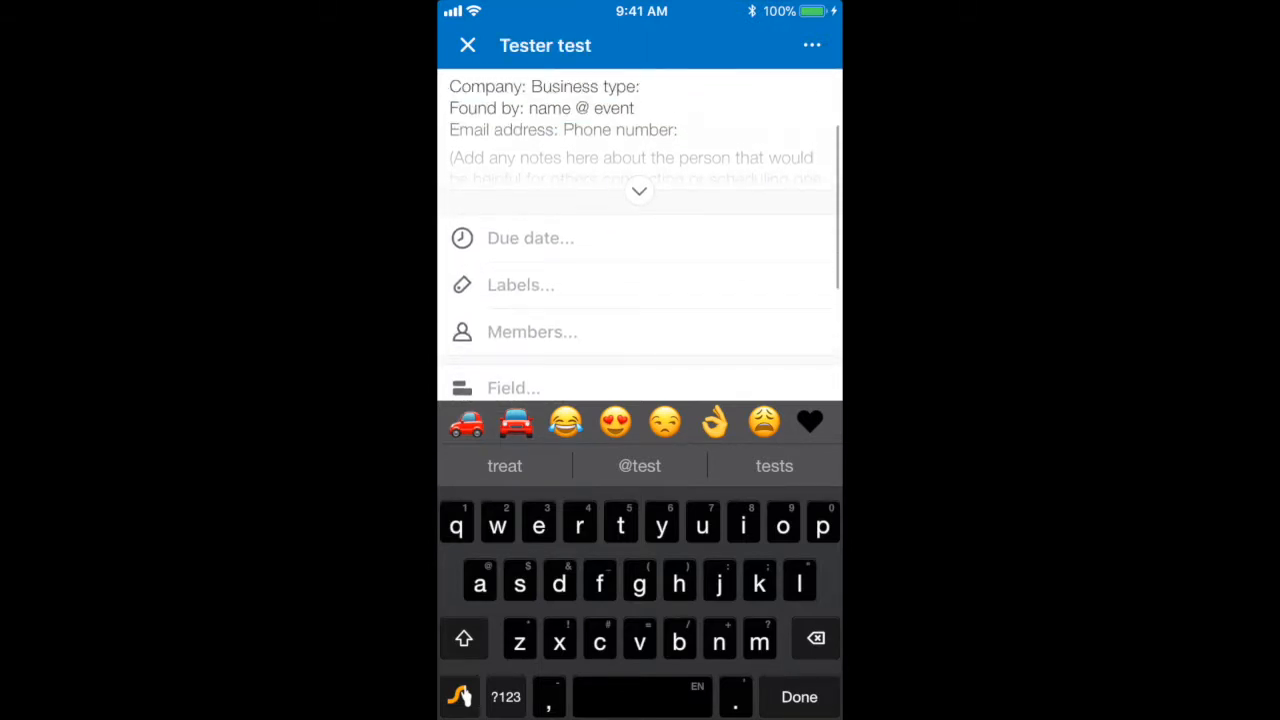
left_click(640, 189)
scroll(640, 240, "up", 1)
scroll(640, 230, "up", 2)
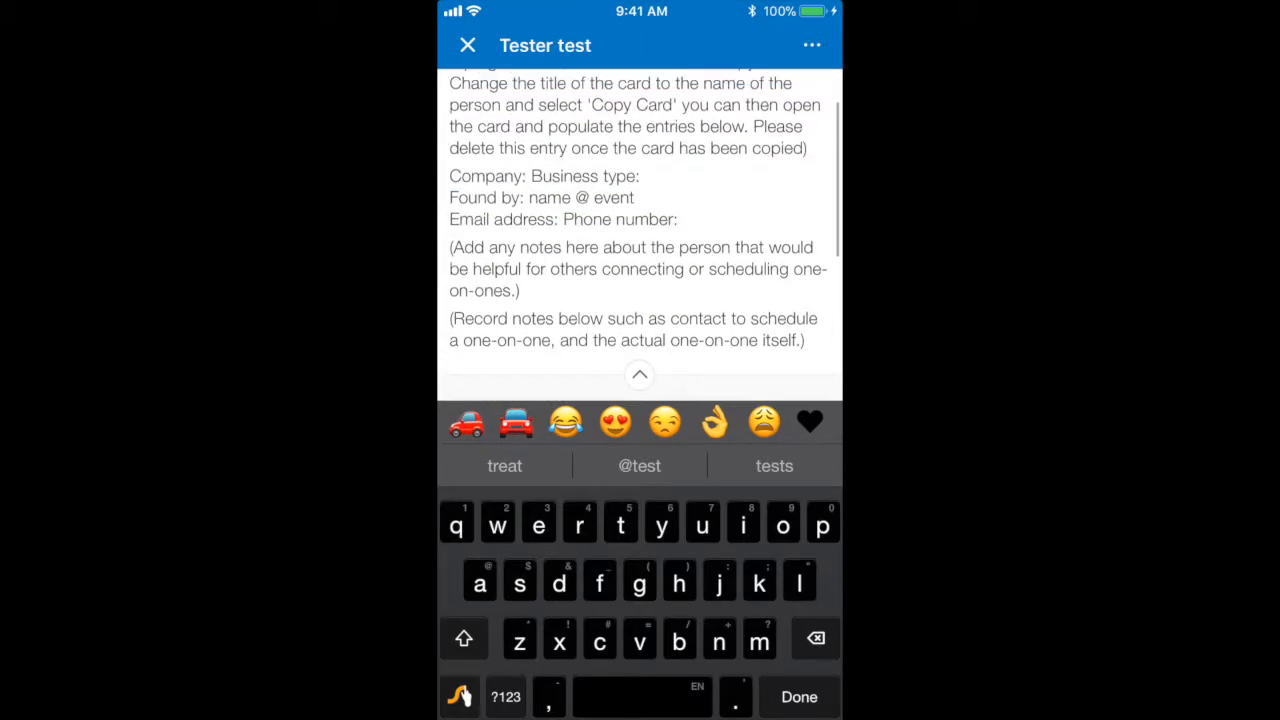
scroll(640, 230, "up", 2)
scroll(640, 236, "down", 3)
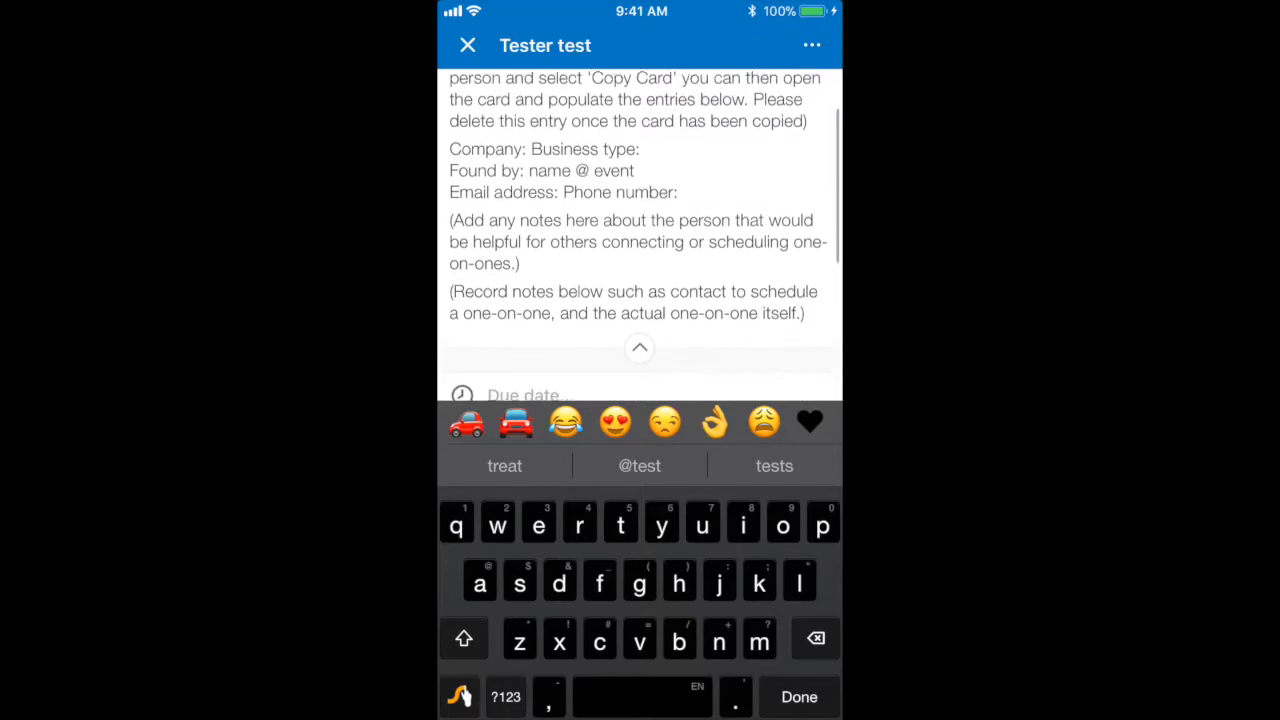
scroll(640, 238, "down", 2)
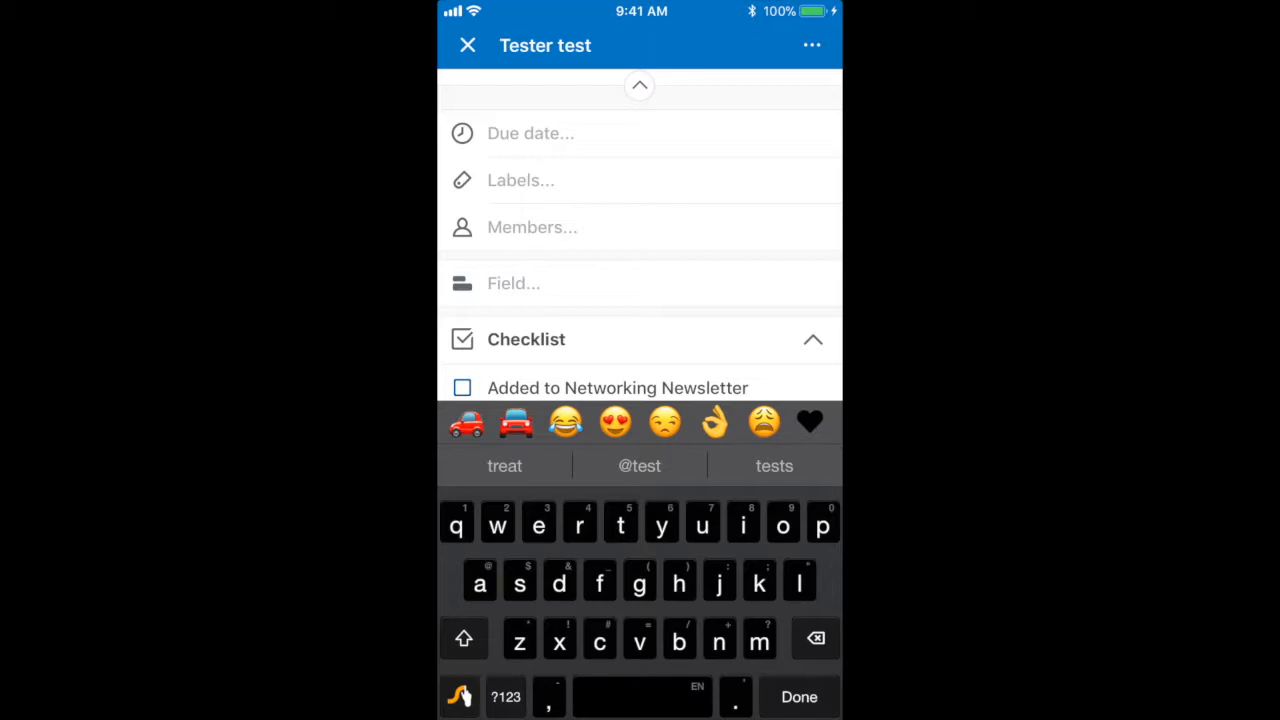
scroll(640, 238, "down", 3)
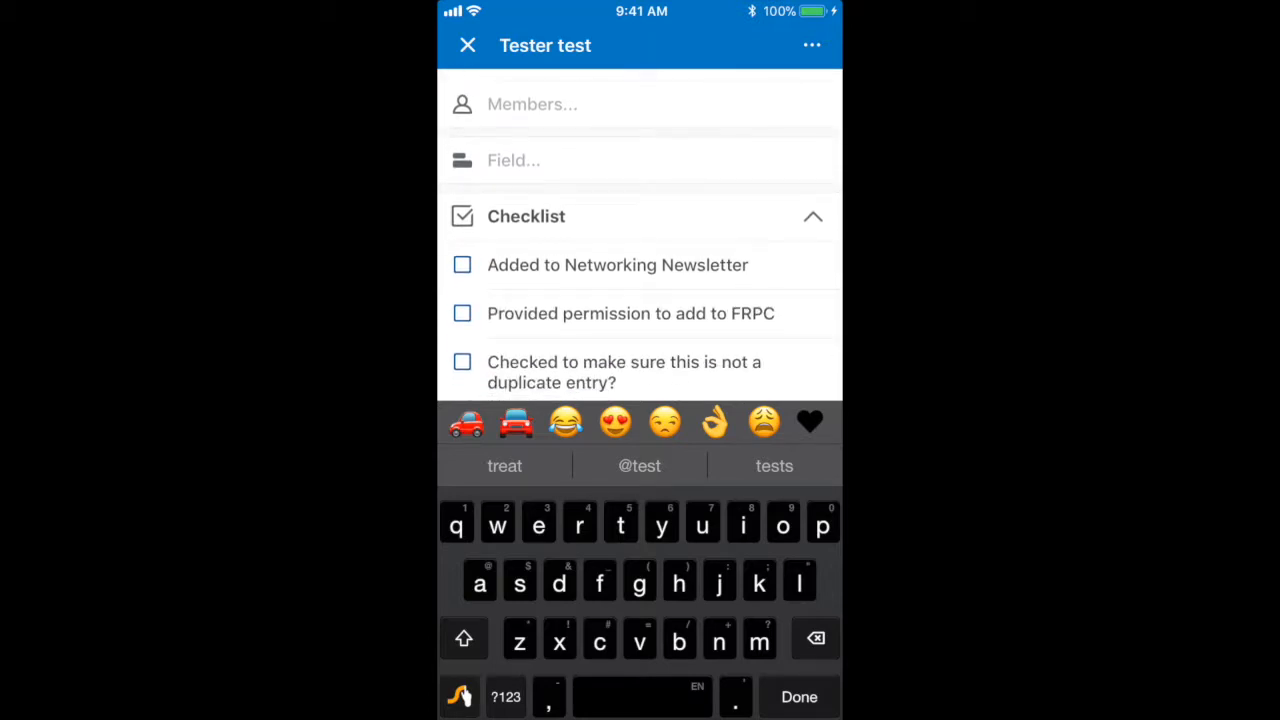
scroll(640, 238, "down", 1)
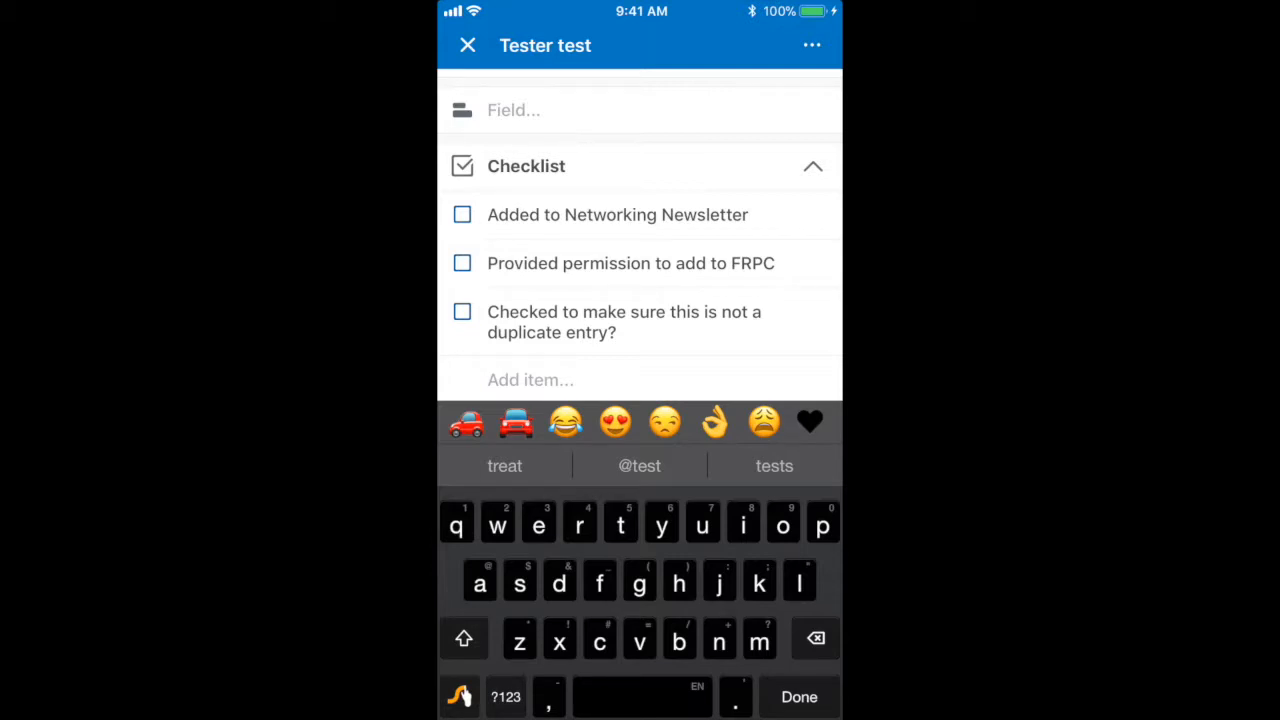
- Assign five members to the Tester test card: the second, third, fifth, sixth and seventh people in the member list
scroll(640, 230, "up", 5)
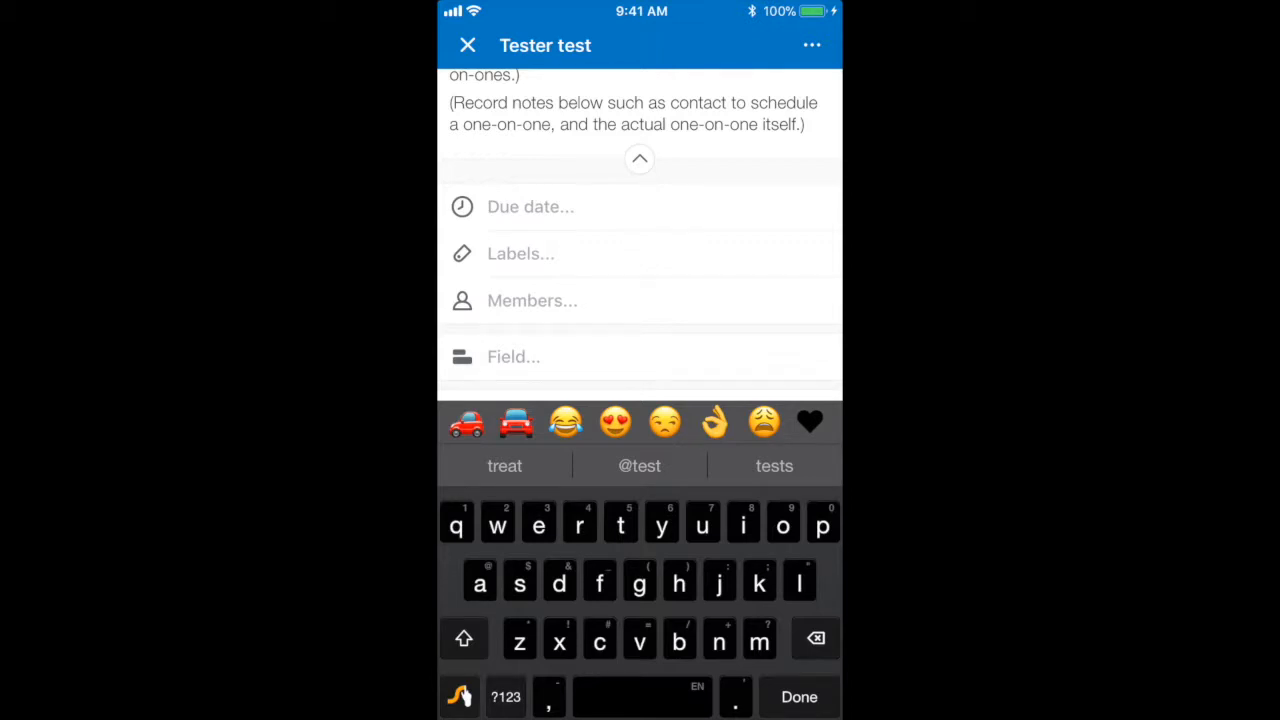
left_click(532, 300)
scroll(640, 400, "down", 2)
scroll(640, 400, "down", 5)
scroll(640, 400, "up", 7)
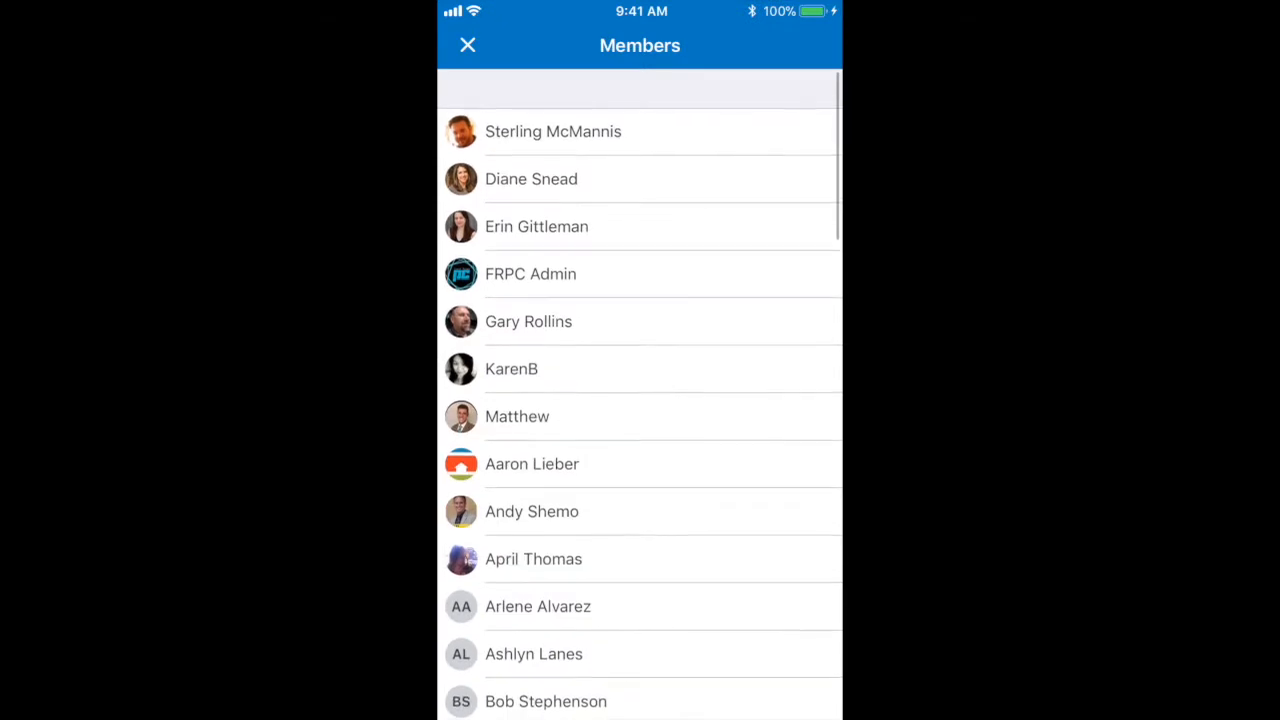
left_click(640, 178)
left_click(640, 225)
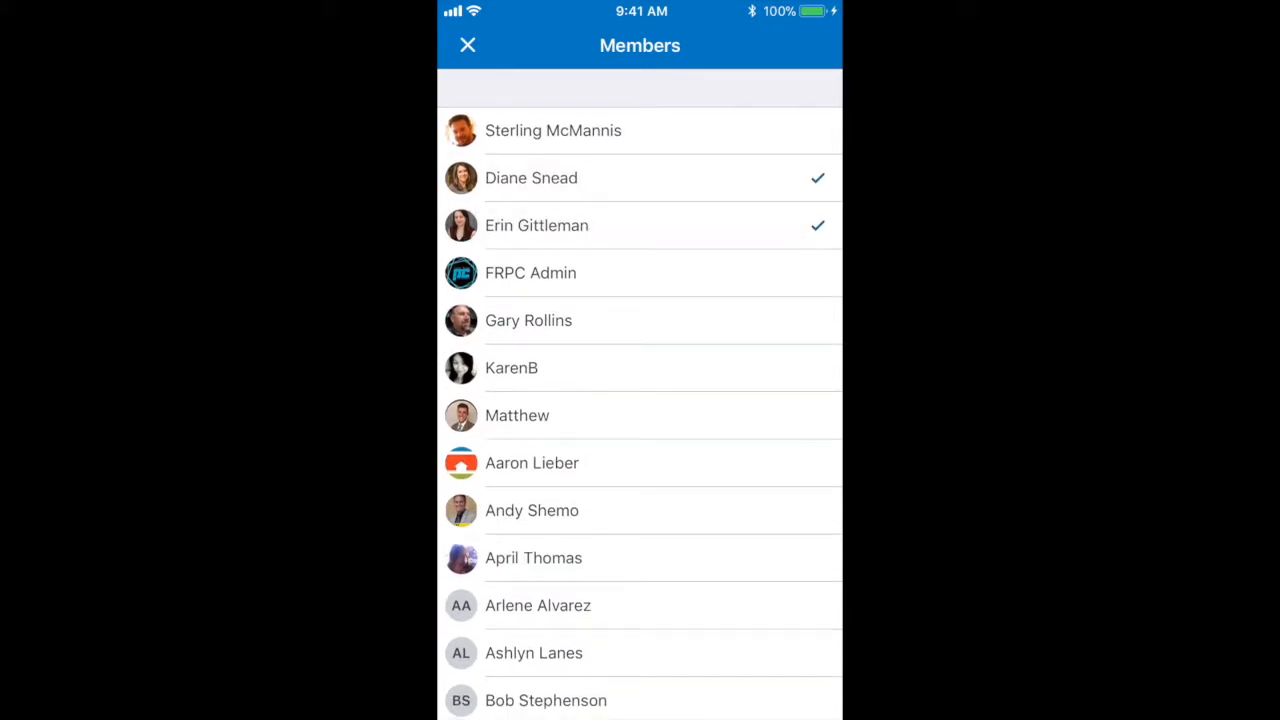
left_click(640, 320)
left_click(640, 368)
left_click(640, 415)
left_click(467, 45)
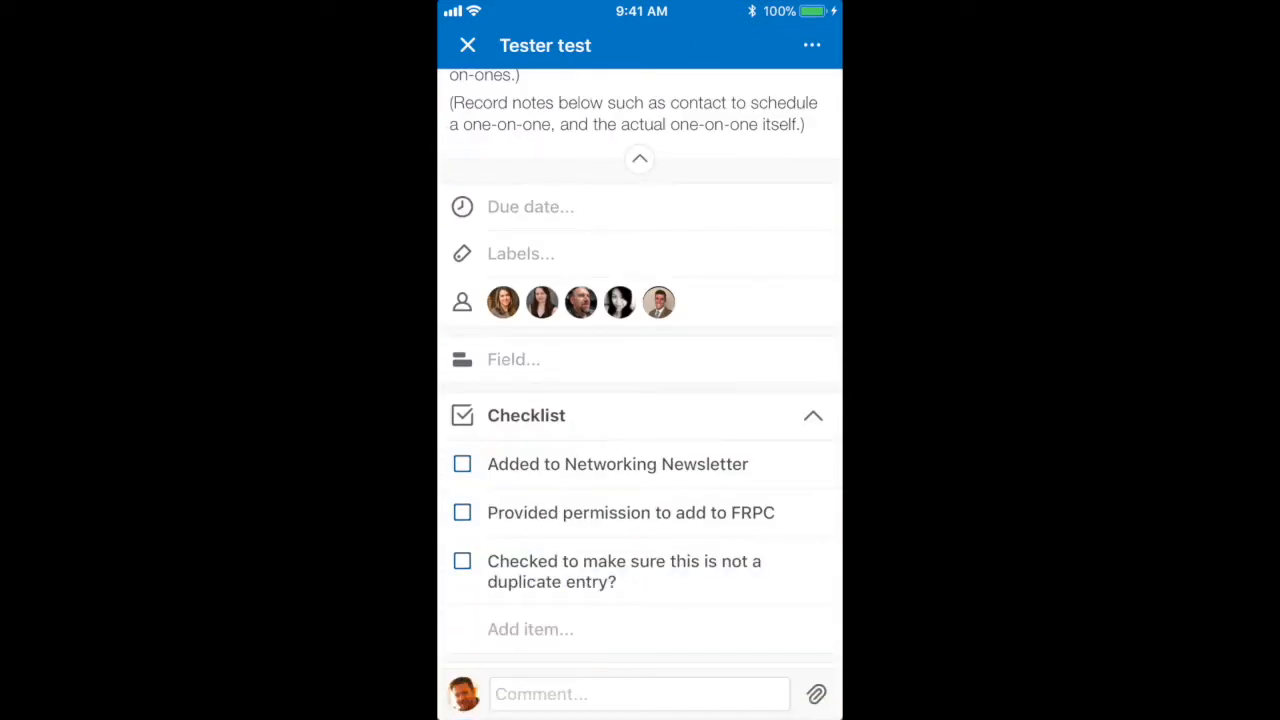
- Review the Tester test card's description and member section once more and return to the board's lists
scroll(640, 368, "up", 2)
scroll(640, 368, "up", 3)
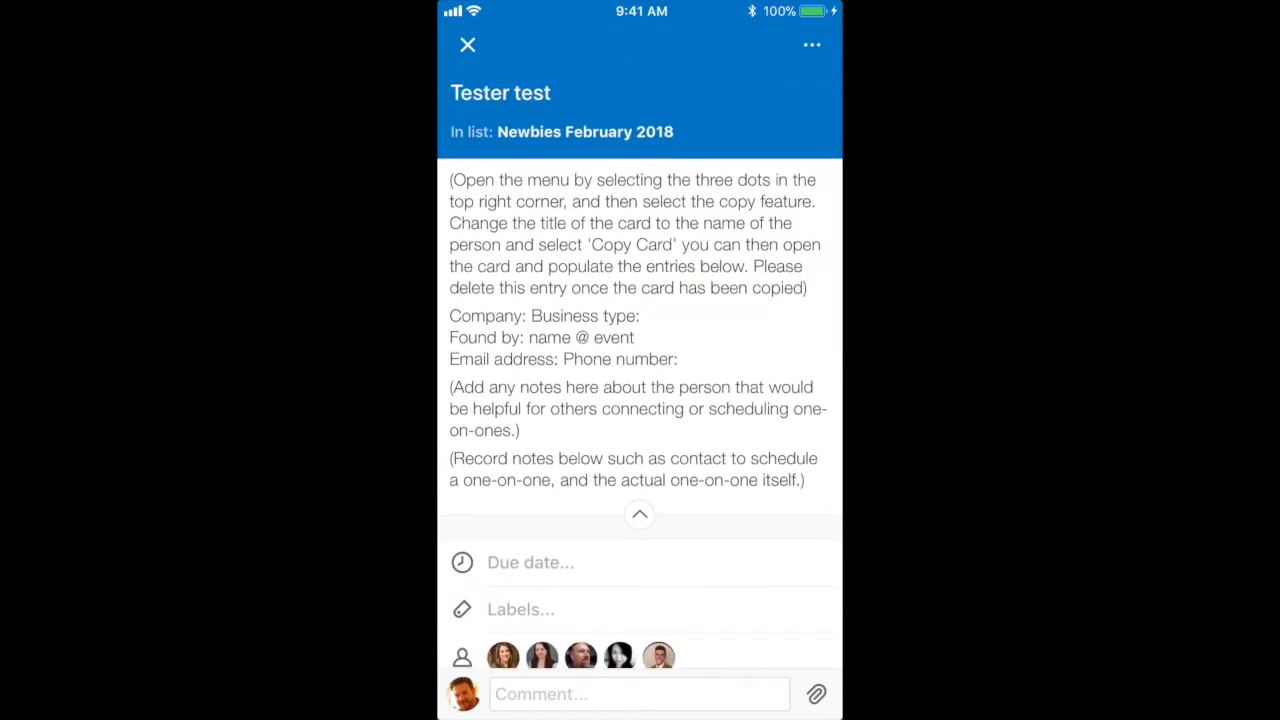
scroll(640, 368, "down", 2)
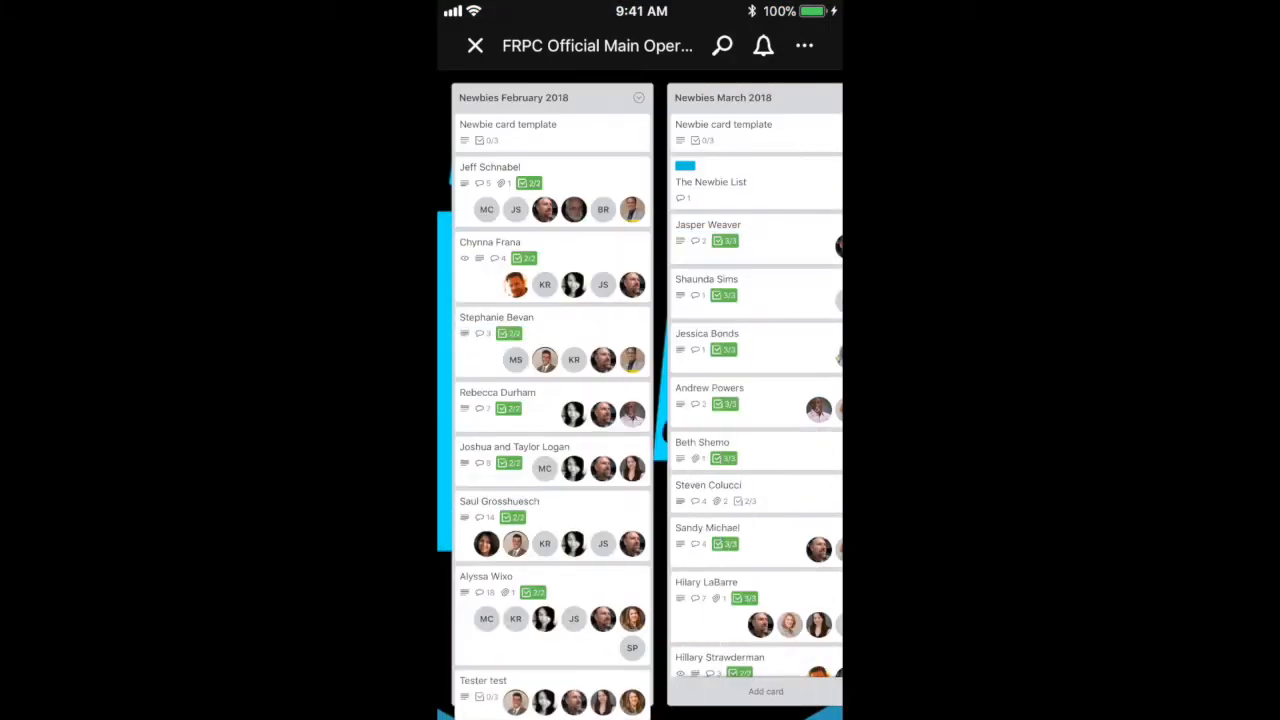
- Move the Halo Branded Solutions card below the Ute Pass Chiropractic card in Power Connectors and return it to its original position
scroll(640, 400, "right", 3)
scroll(640, 400, "right", 2)
scroll(640, 400, "left", 1)
scroll(640, 400, "left", 1)
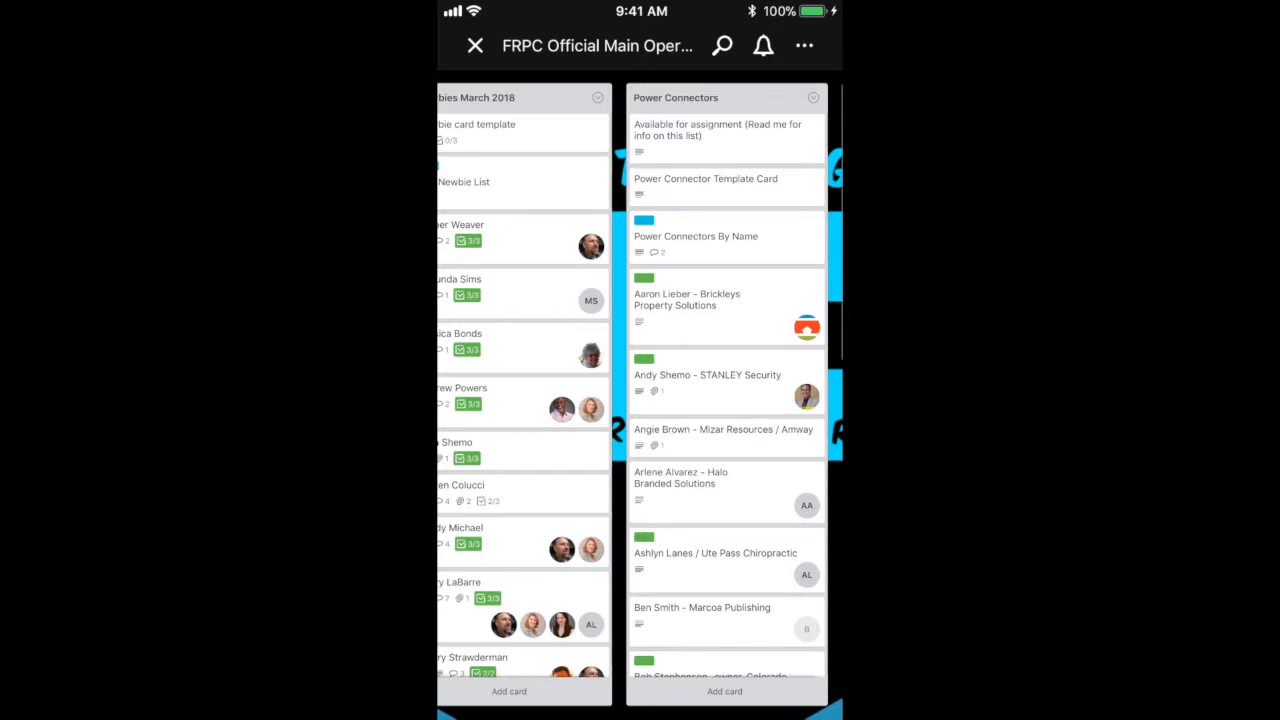
scroll(727, 390, "down", 5)
scroll(727, 390, "up", 2)
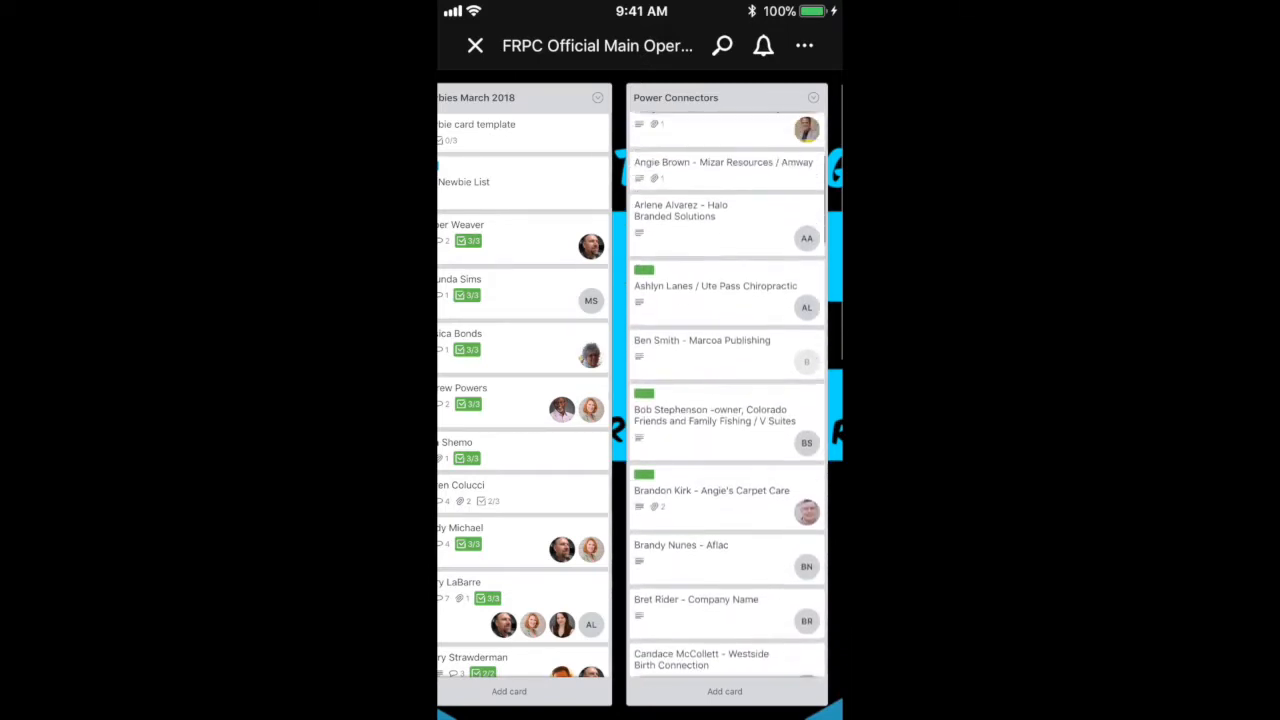
left_click_drag(727, 243, 727, 310)
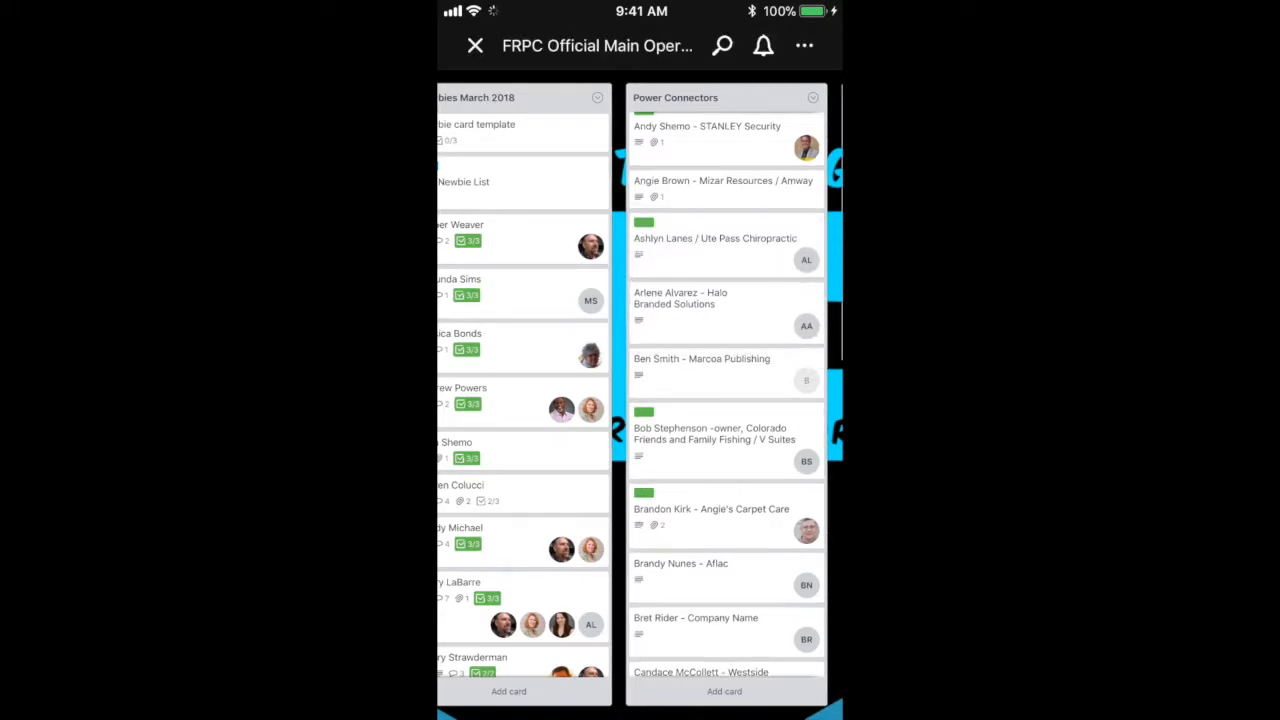
left_click_drag(727, 305, 732, 243)
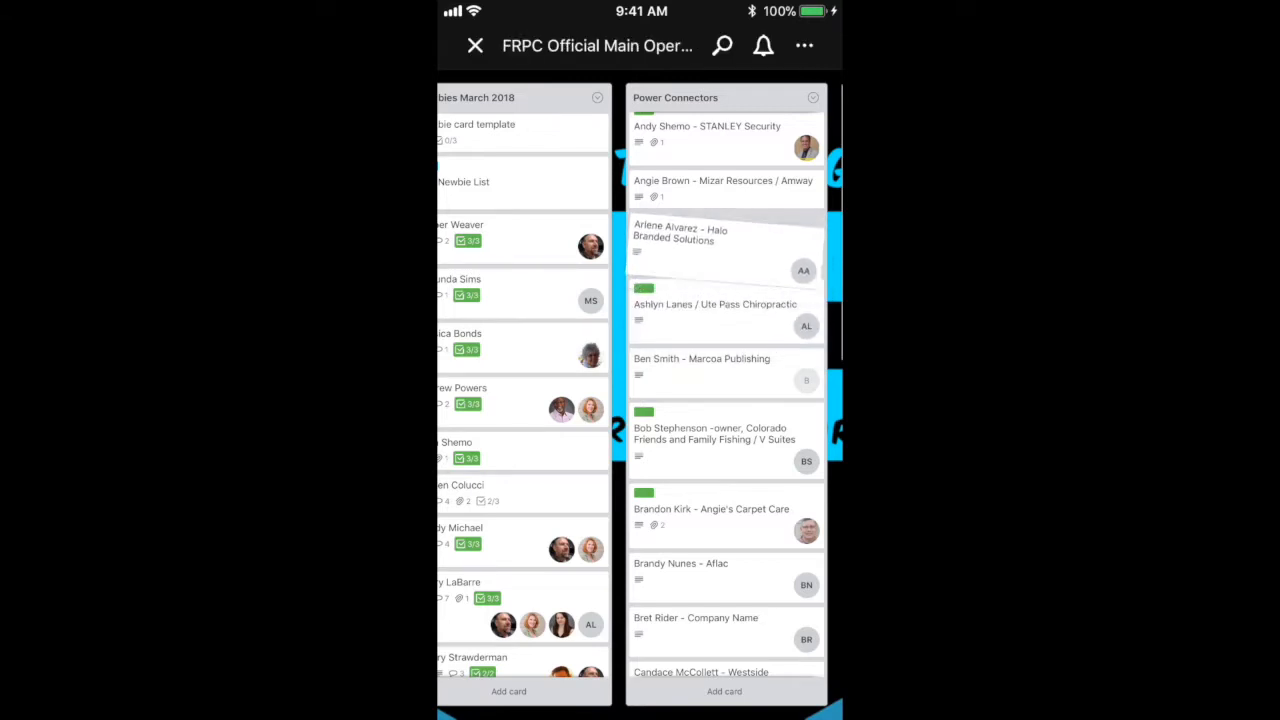
- Move the Modernize My Site card from Power Connectors to Inactive Power Connectors, below the second card
scroll(727, 400, "down", 5)
scroll(727, 400, "down", 15)
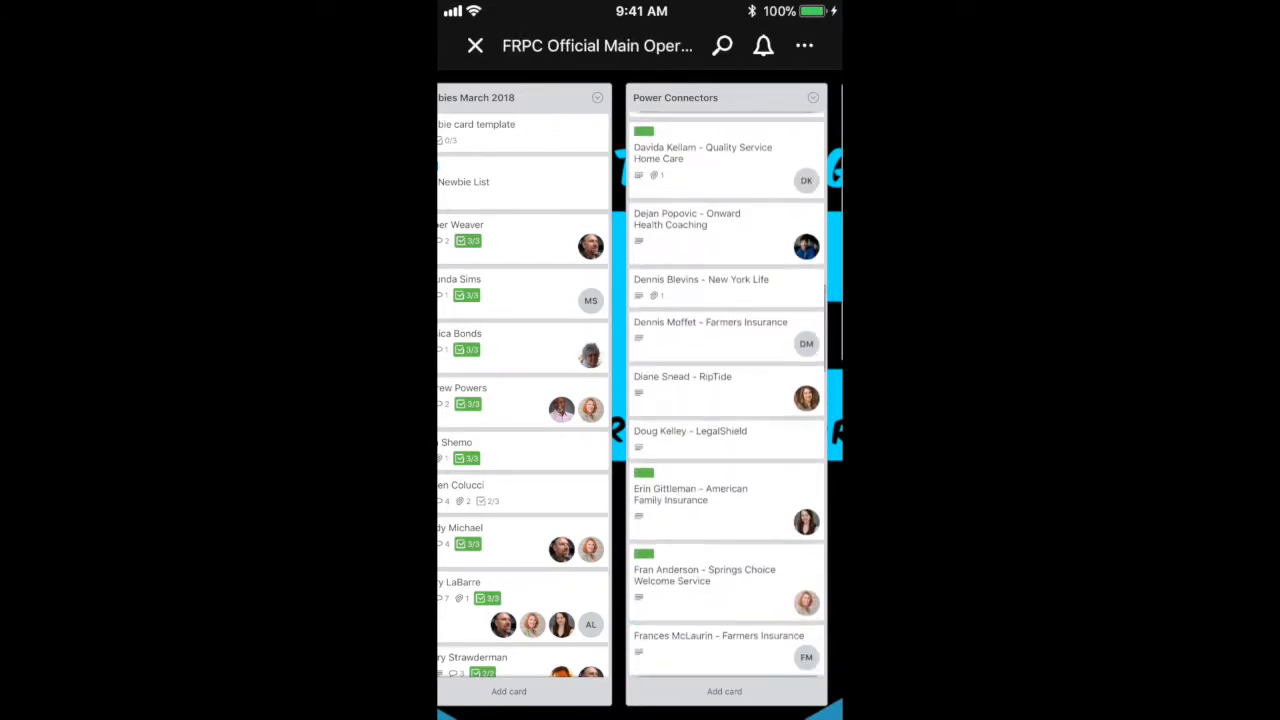
scroll(727, 400, "down", 15)
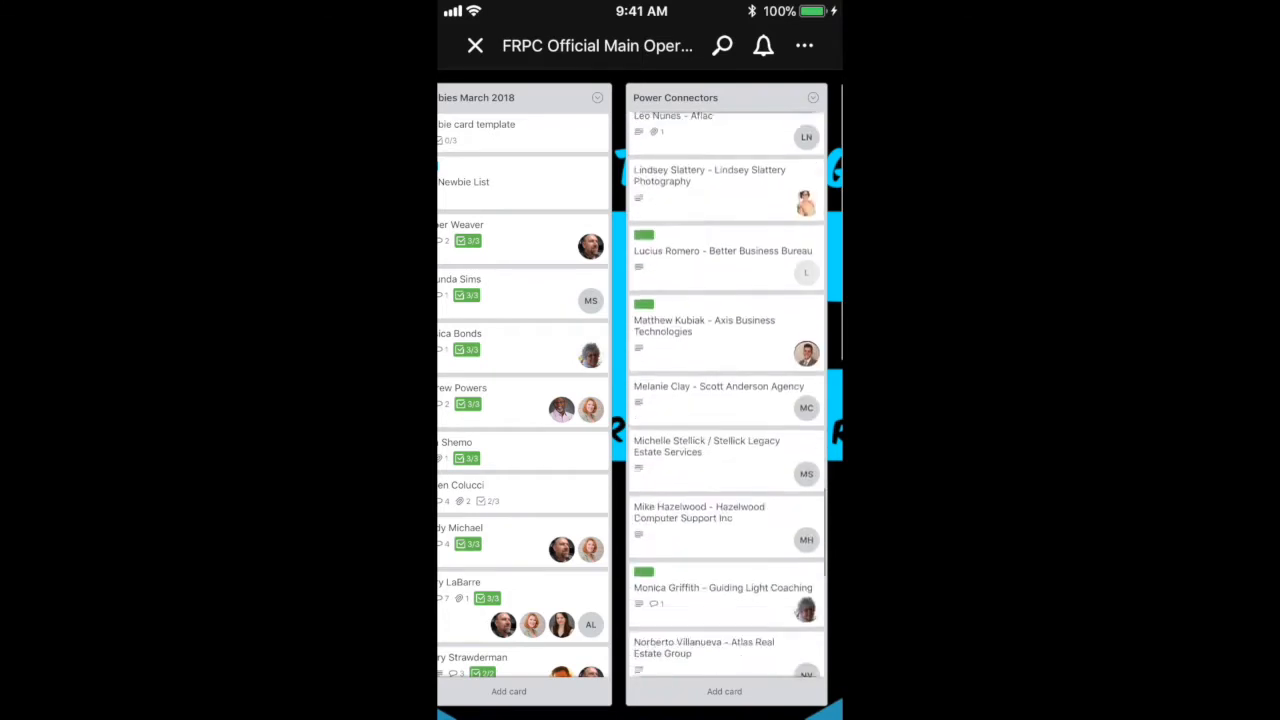
scroll(727, 400, "down", 3)
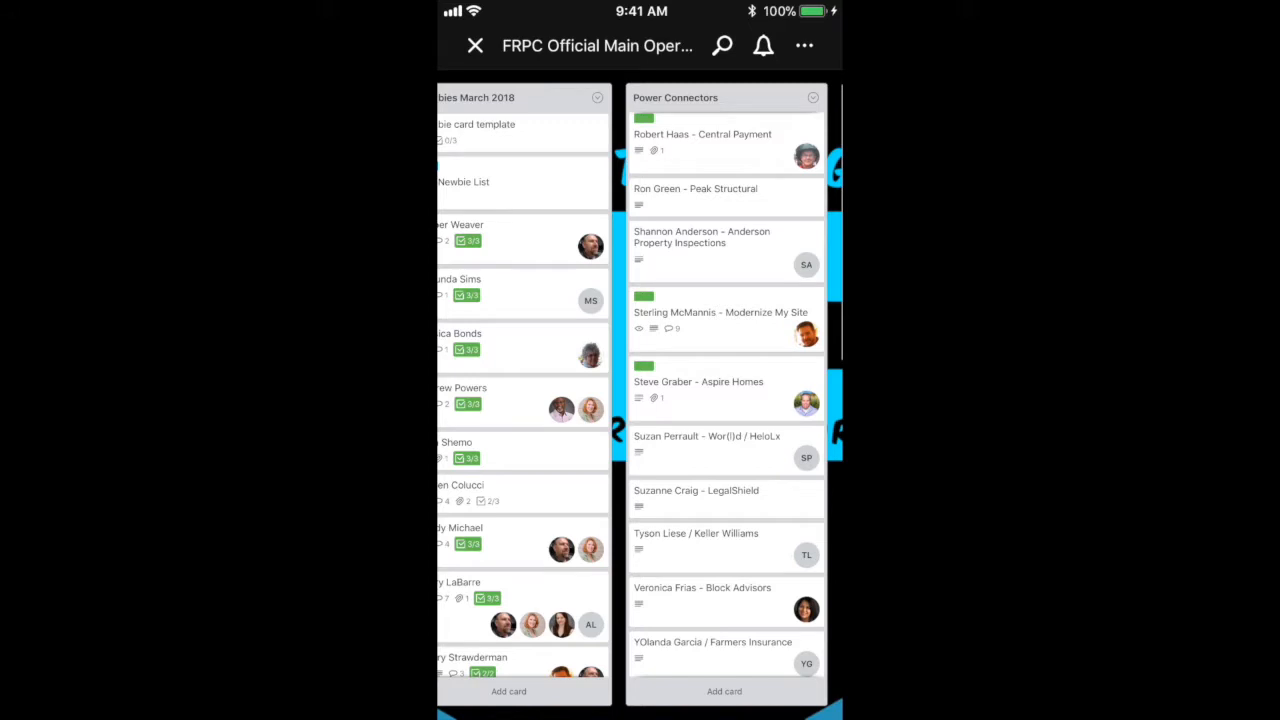
left_click_drag(720, 320, 590, 256)
scroll(640, 400, "left", 5)
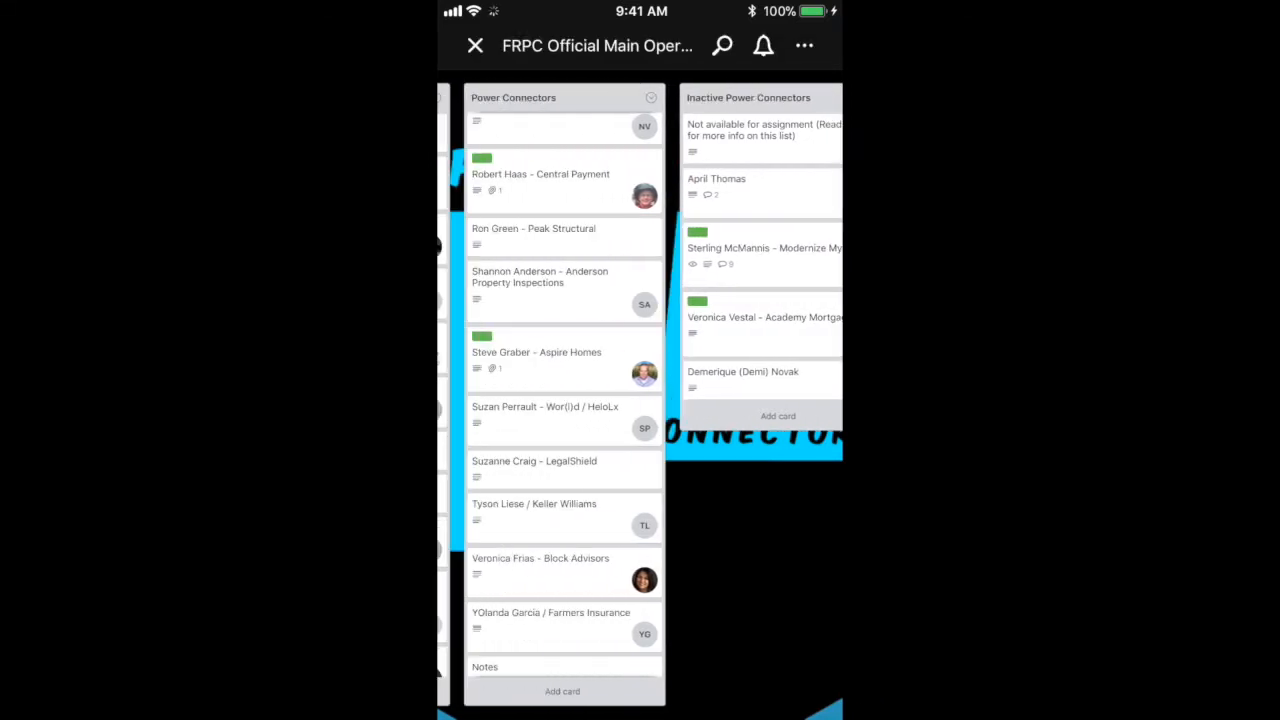
- Open the Modernize My Site card in Inactive Power Connectors, view its details and close it
scroll(640, 400, "right", 2)
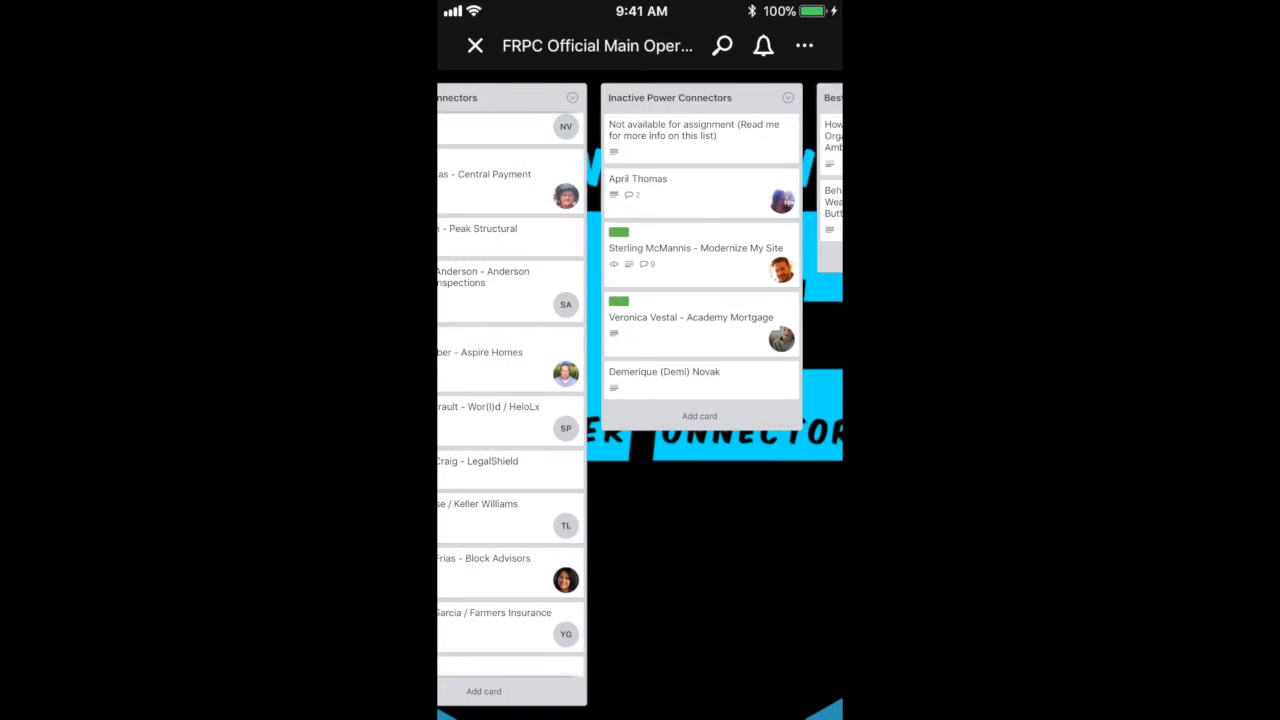
left_click(695, 255)
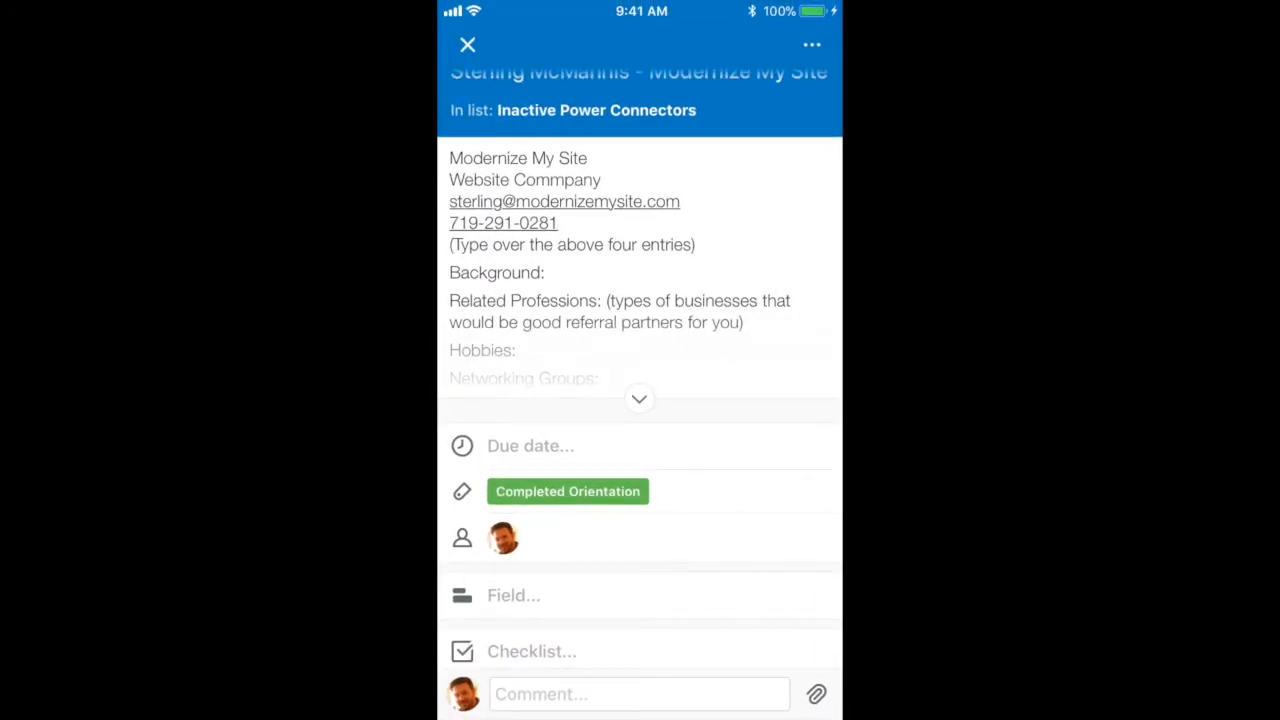
left_click(467, 44)
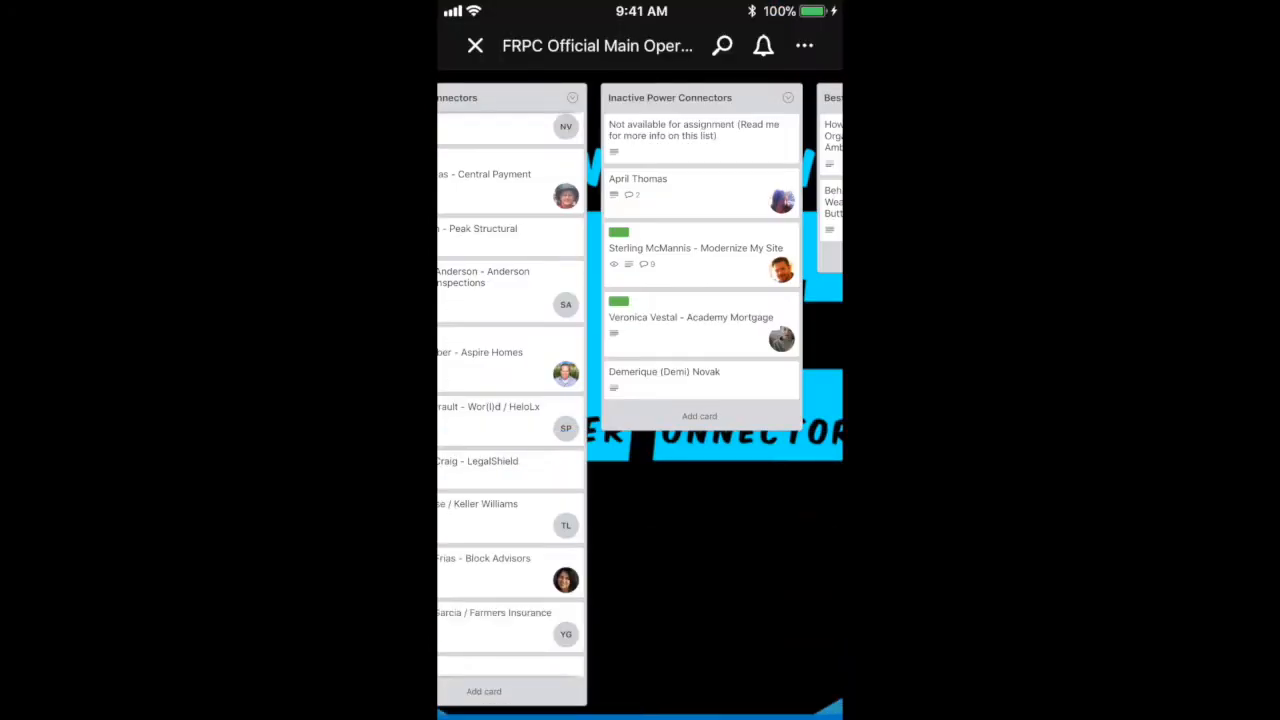
- Browse the board's lists from Newbies February 2018 through Upcoming Events and Training Materials For Networking to Repository
scroll(640, 395, "left", 10)
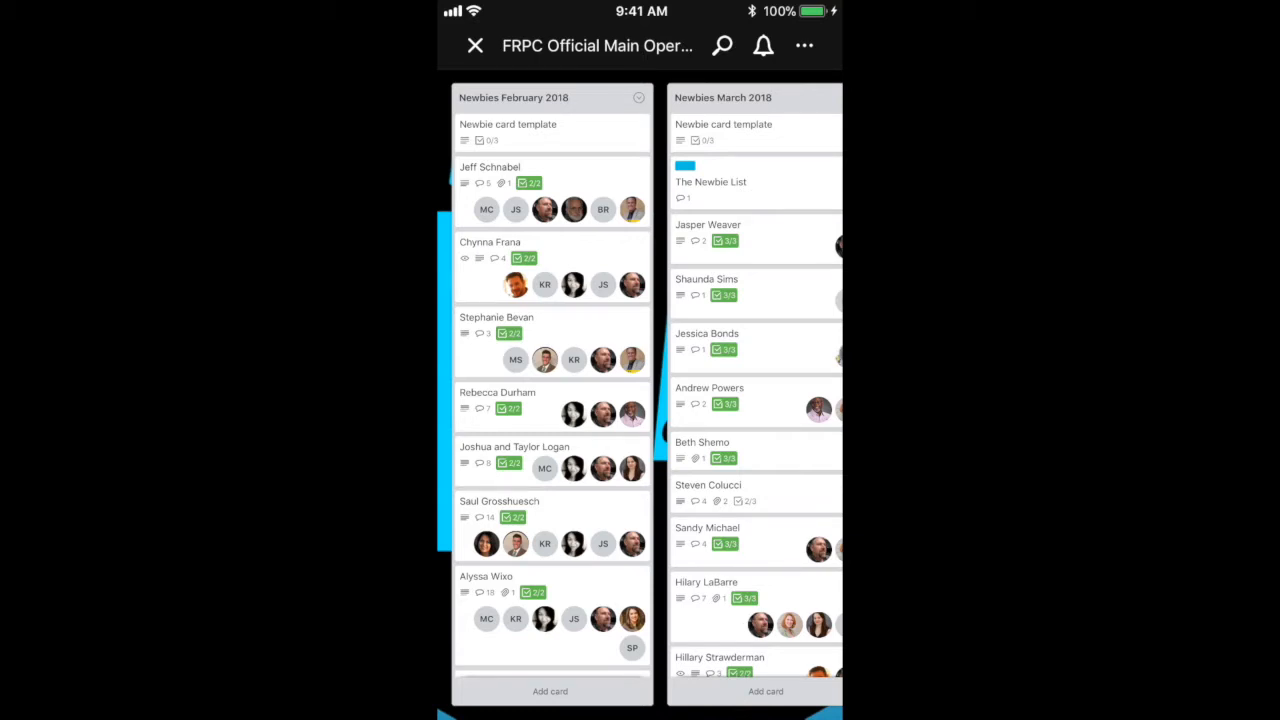
scroll(640, 395, "right", 10)
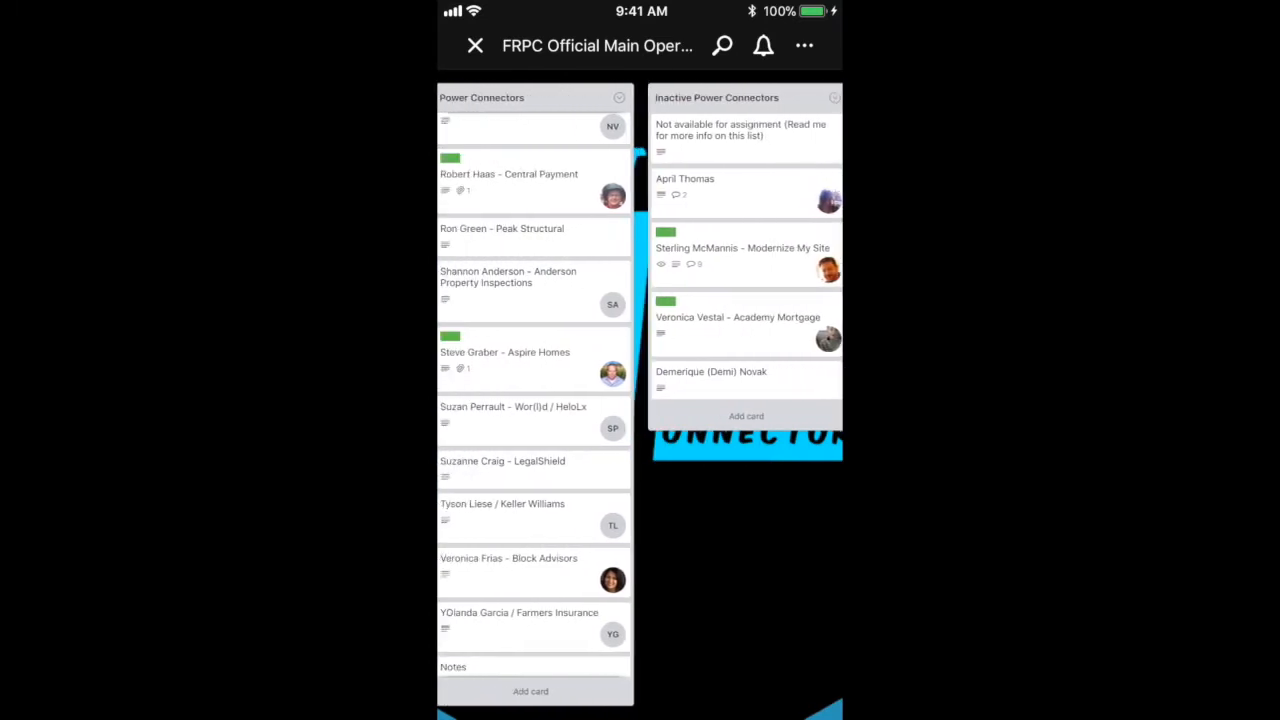
scroll(640, 395, "left", 1)
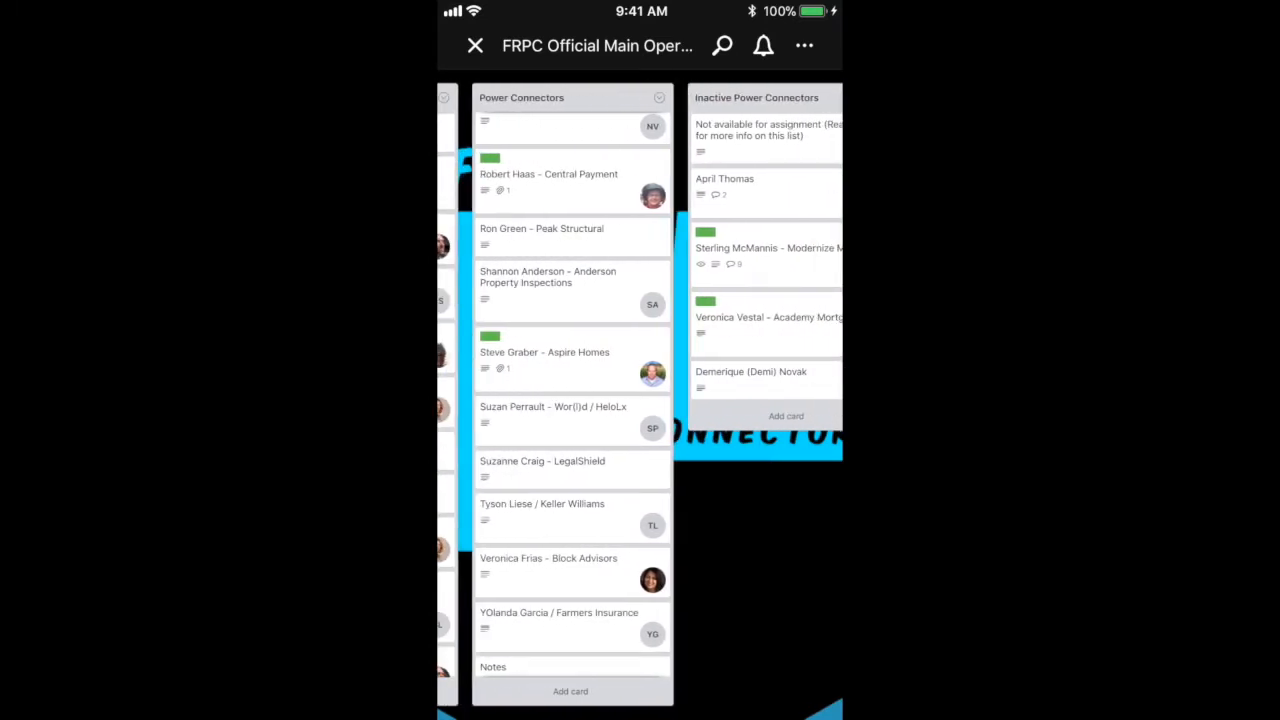
scroll(572, 400, "down", 2)
scroll(640, 395, "right", 8)
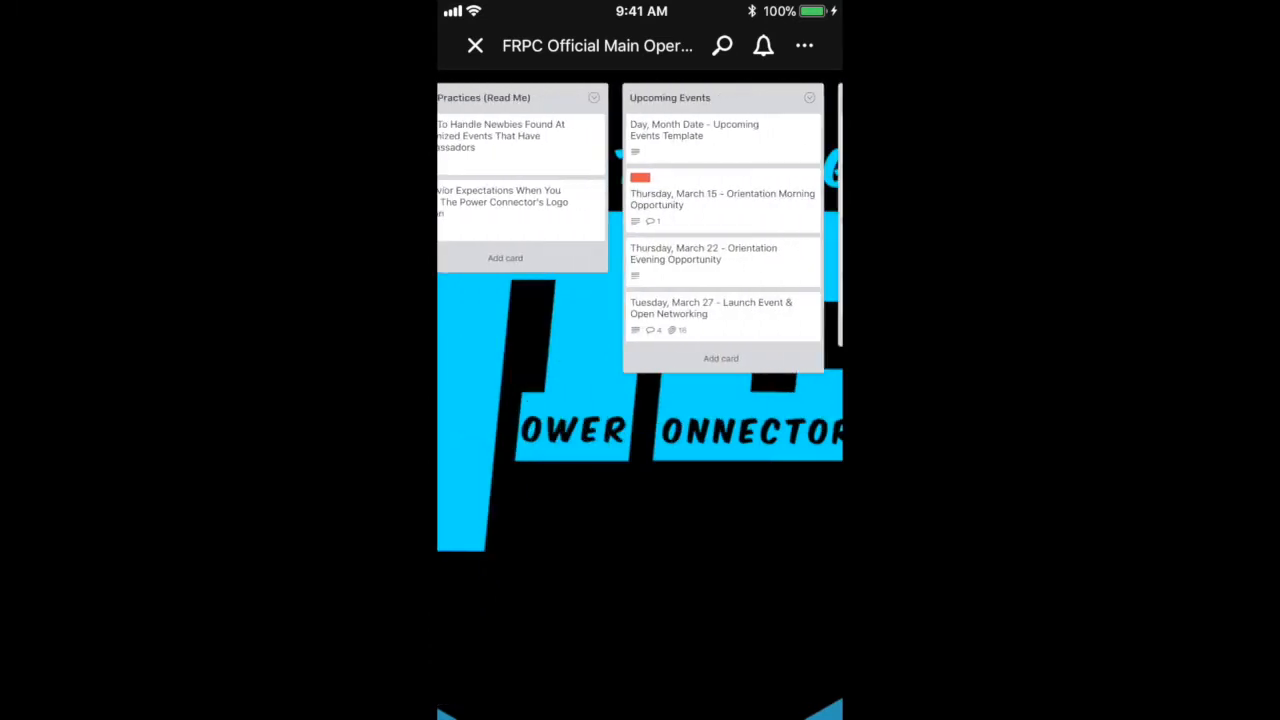
scroll(640, 230, "right", 3)
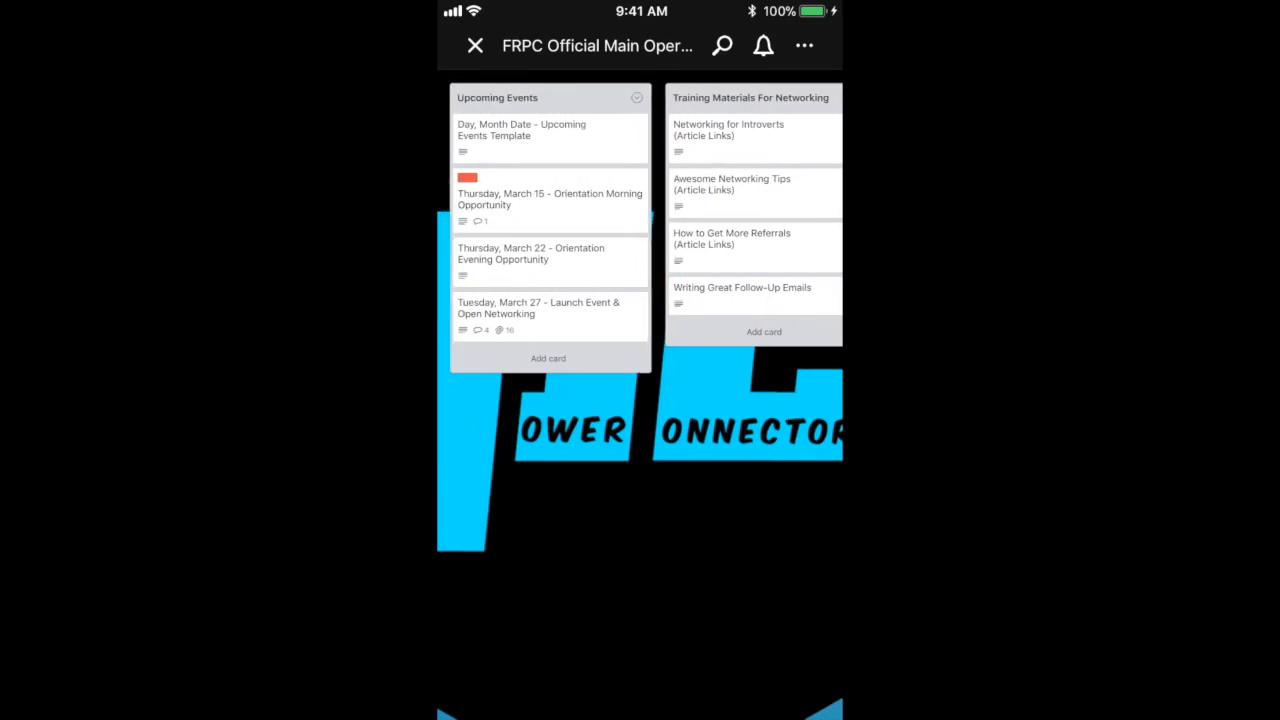
scroll(640, 230, "right", 3)
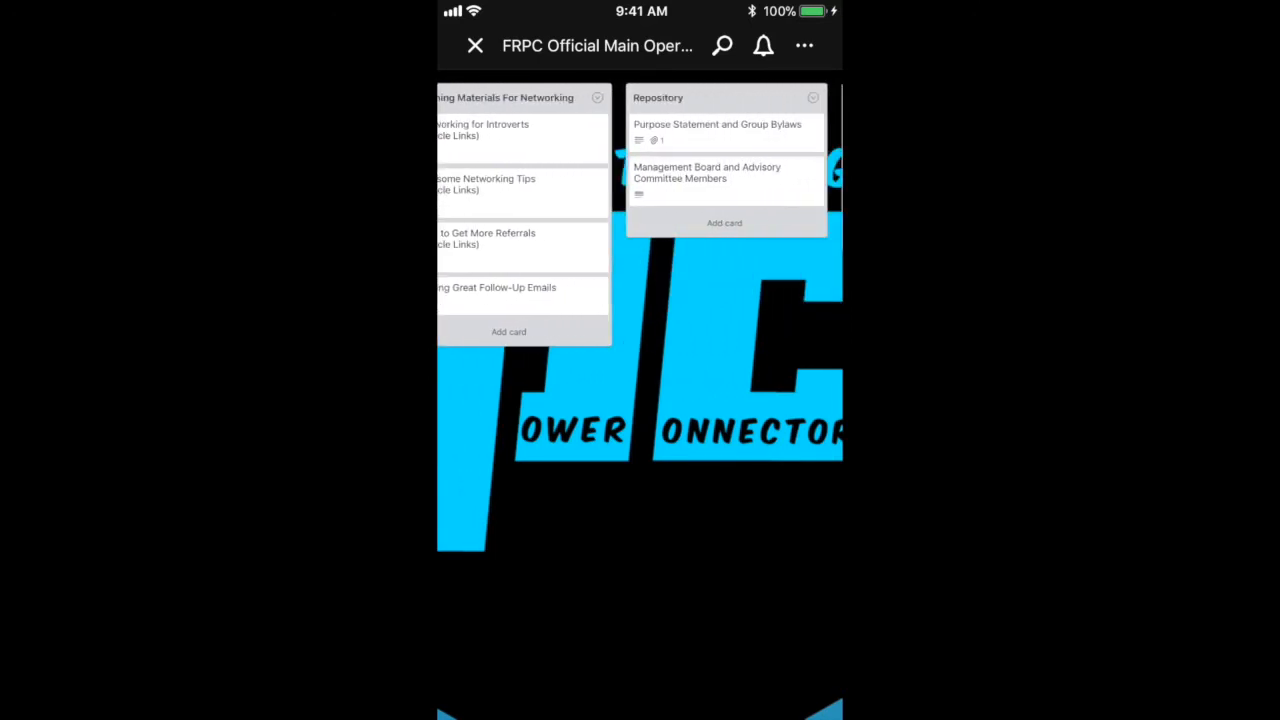
- Open the "read me" card in the board's last list, read through its activity comments and close it
scroll(640, 230, "right", 3)
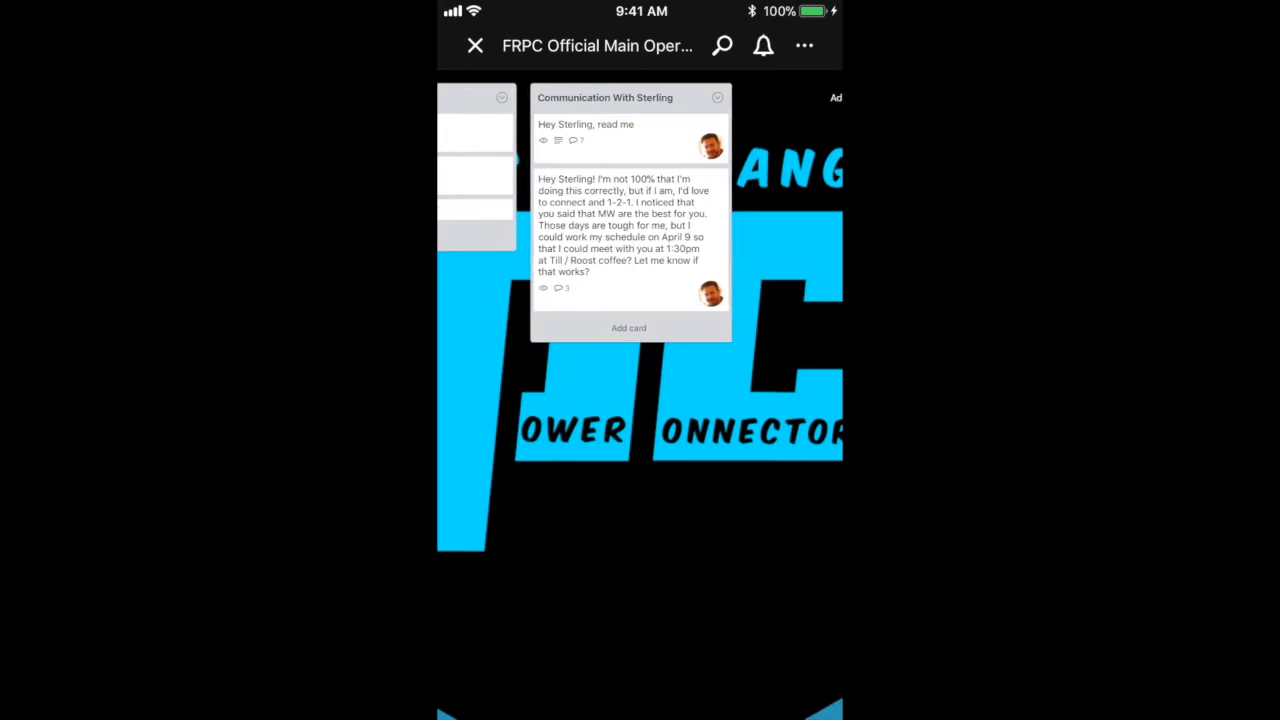
scroll(640, 213, "left", 5)
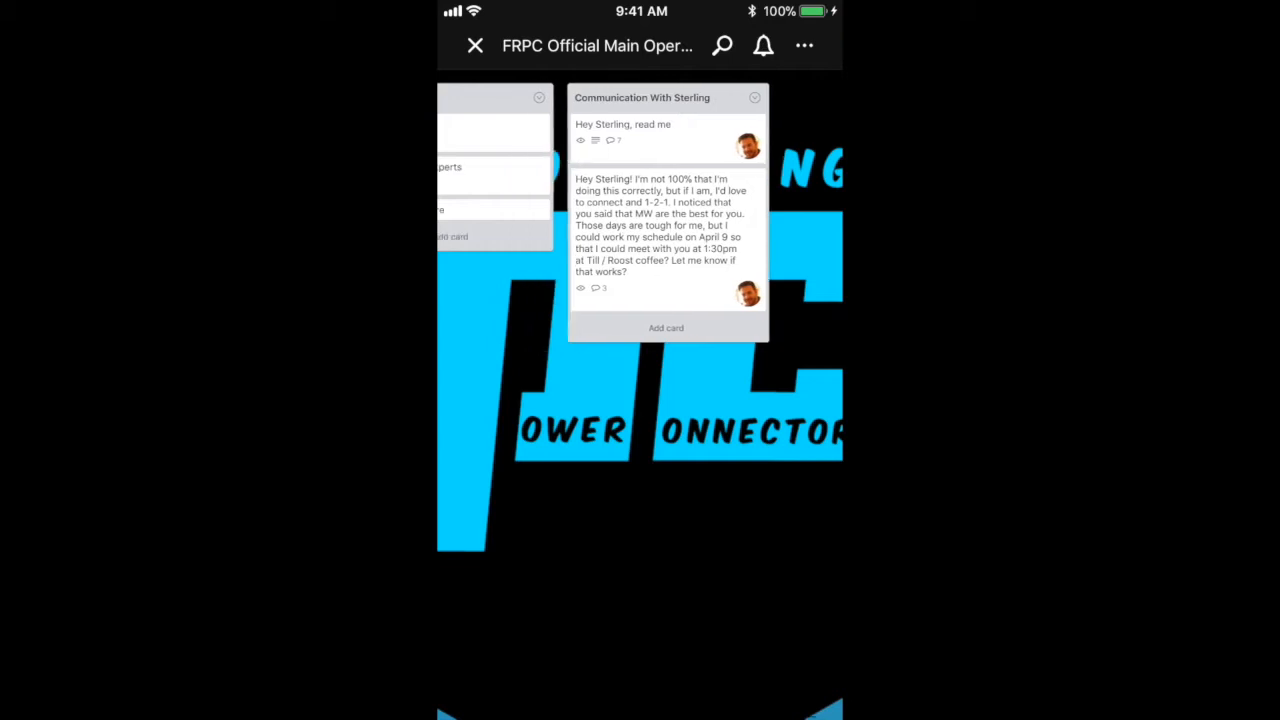
scroll(640, 213, "right", 5)
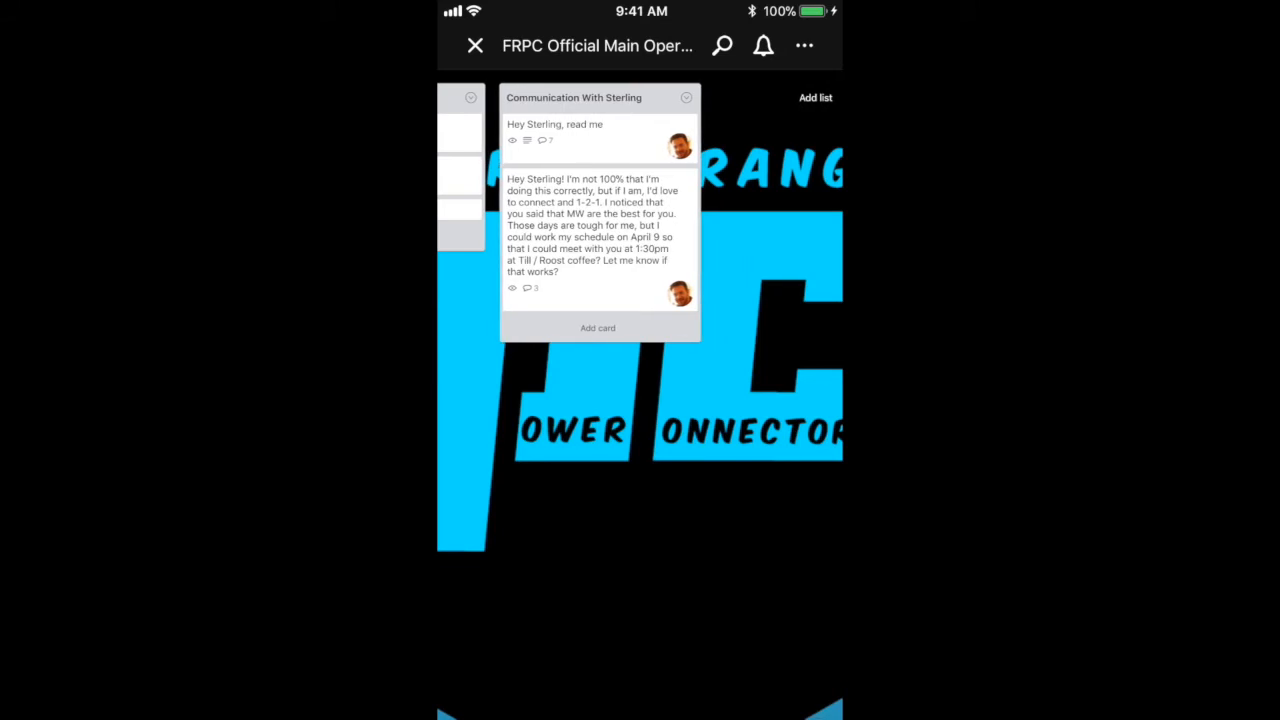
left_click(575, 130)
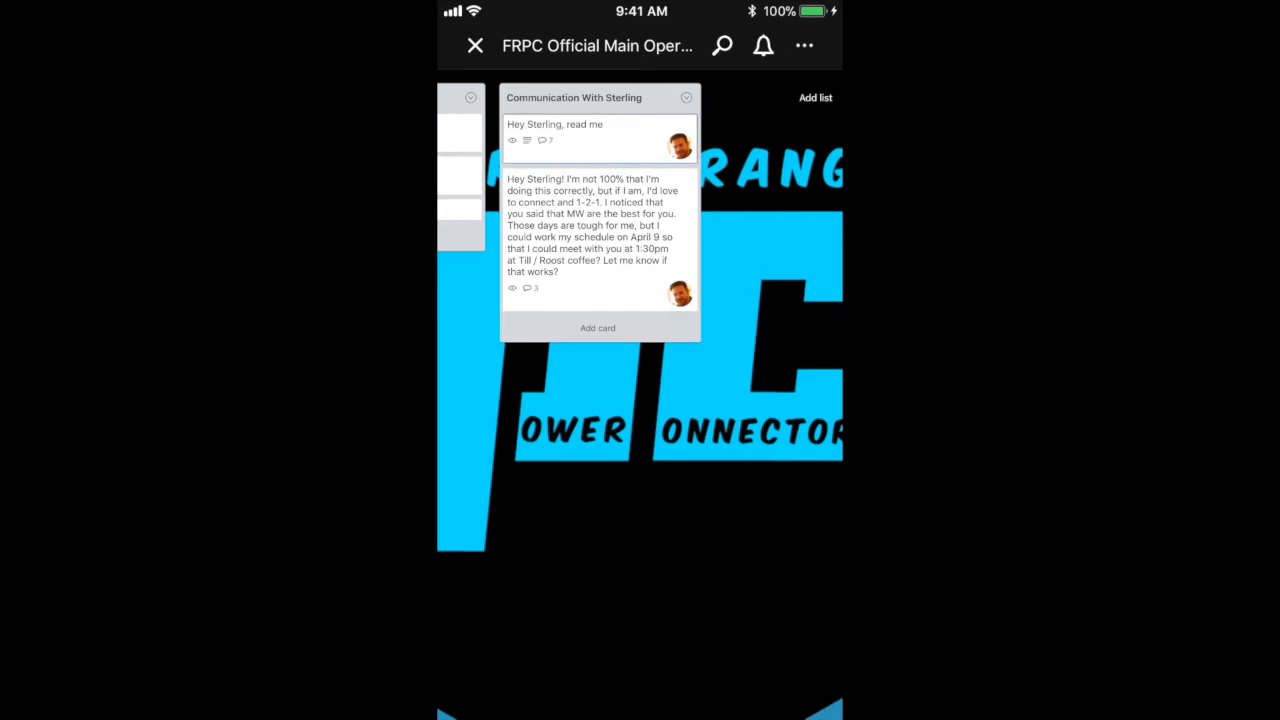
scroll(640, 400, "down", 10)
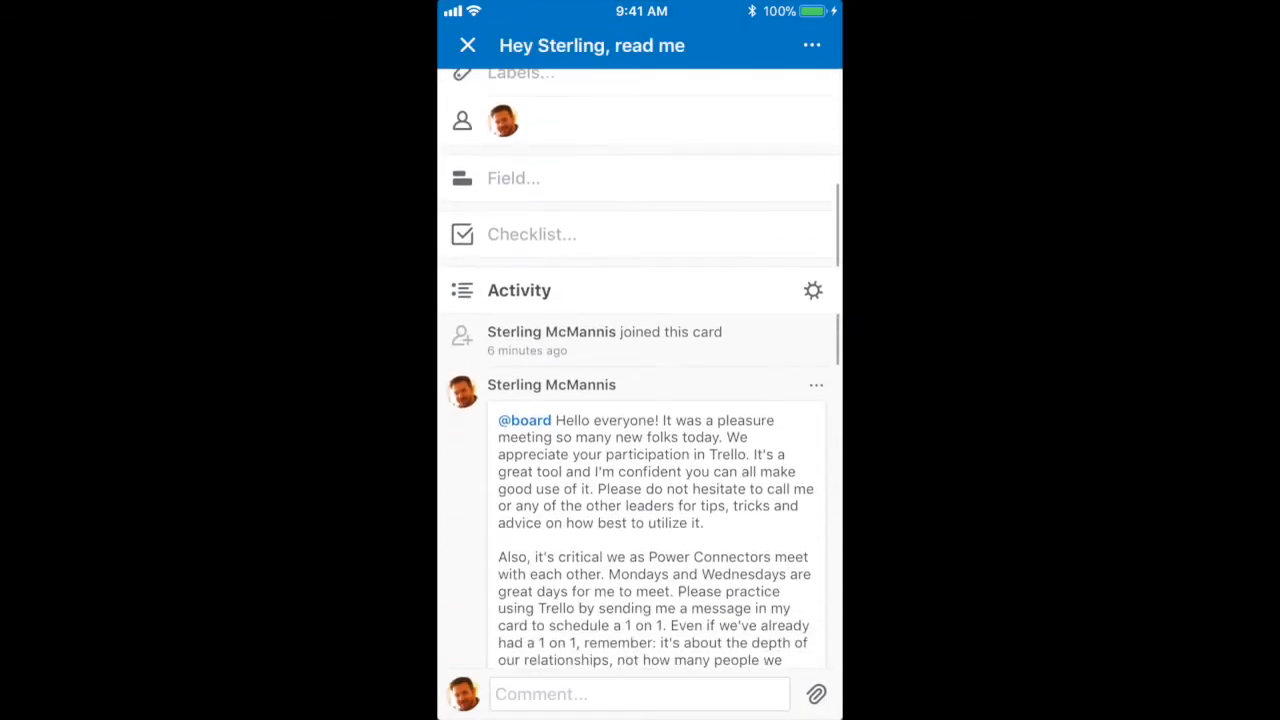
scroll(640, 400, "down", 8)
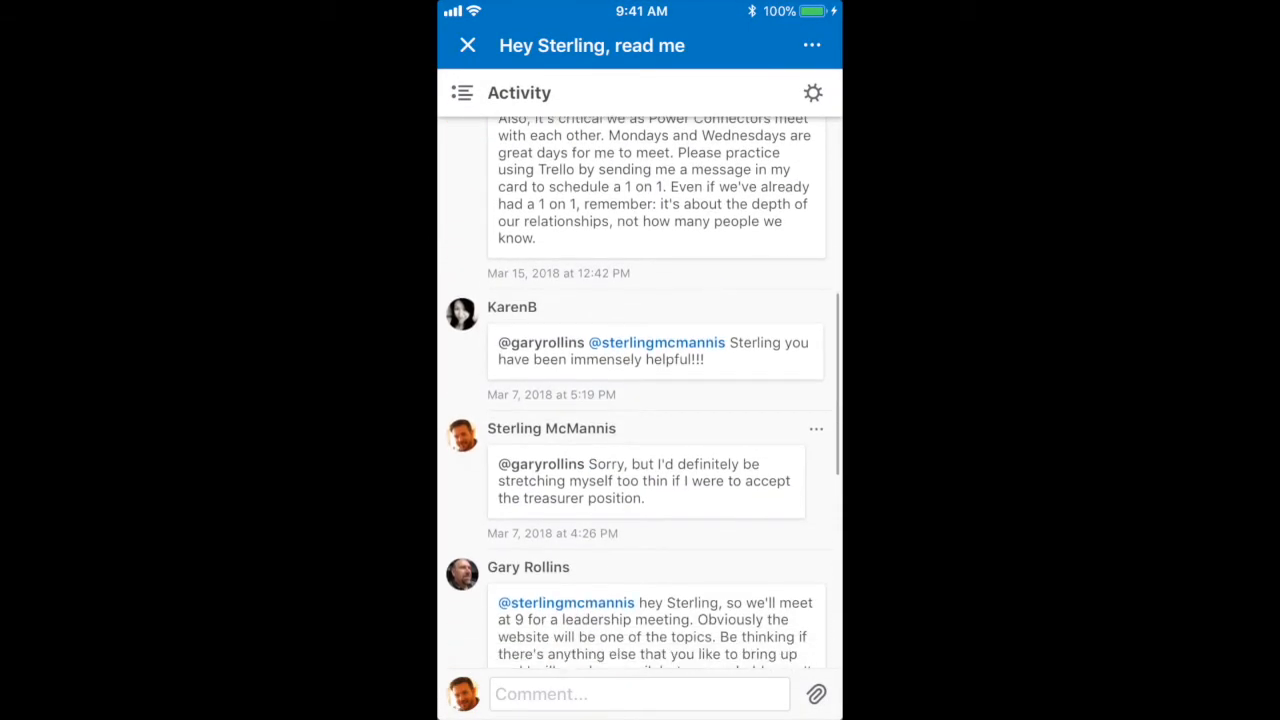
left_click(467, 45)
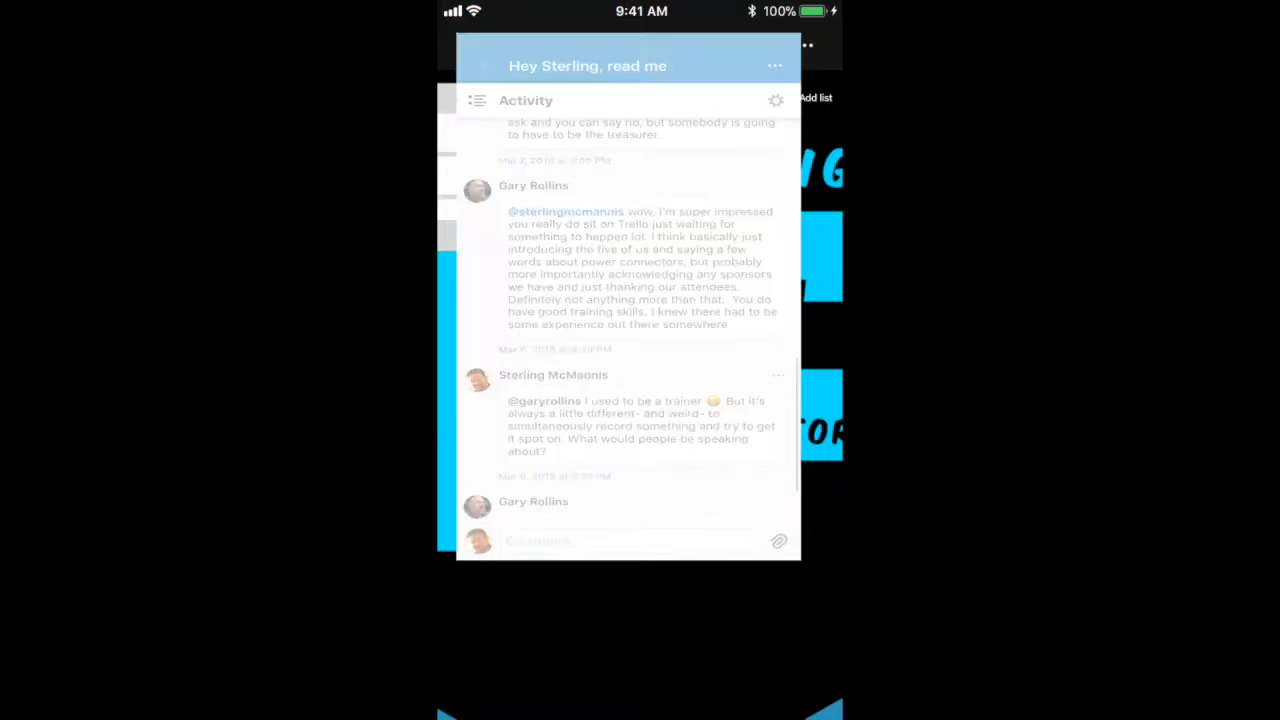
- Review the Training Materials For Networking and Trello Support lists, and return past Best Practices and Power Connectors to Newbies February 2018
scroll(640, 220, "left", 10)
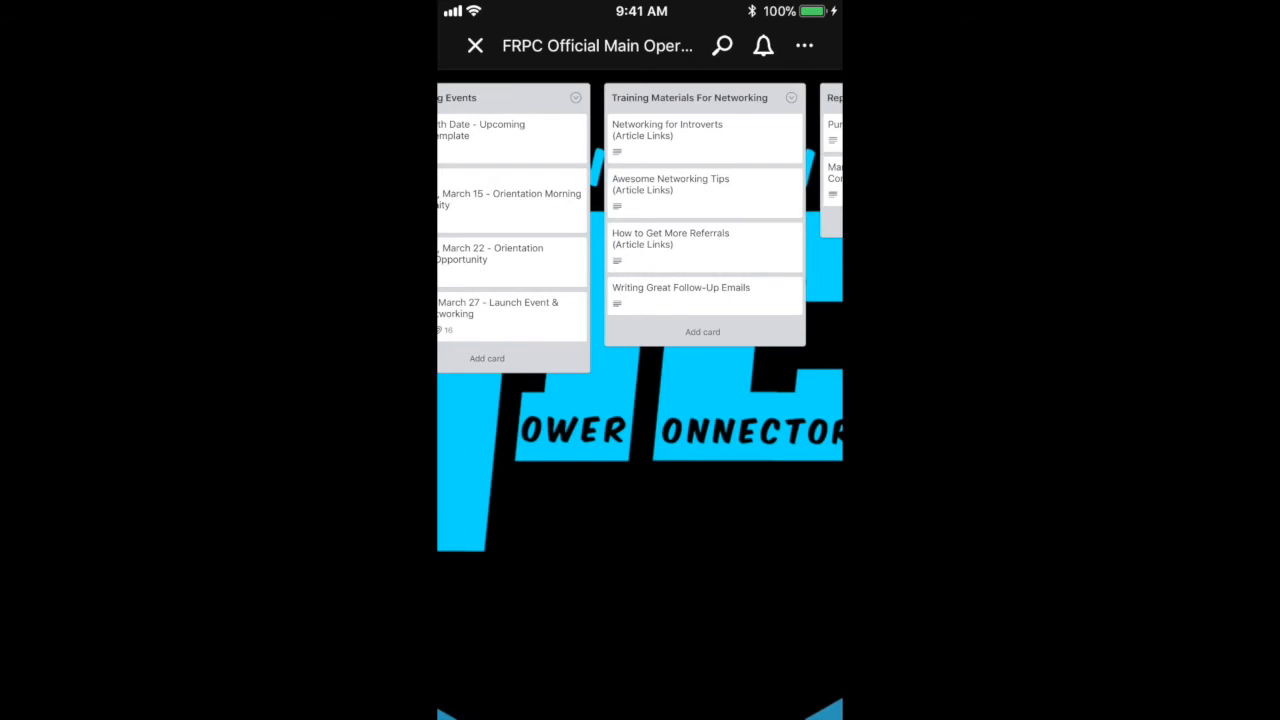
scroll(640, 230, "right", 1)
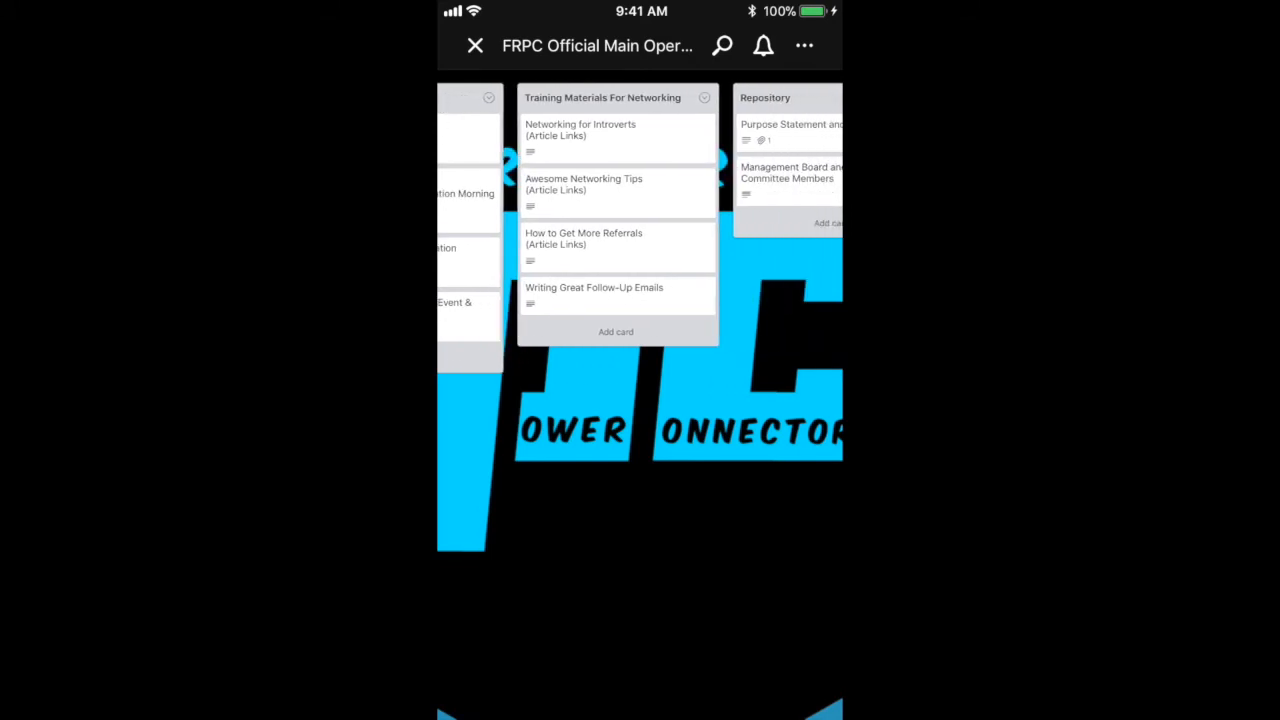
scroll(640, 230, "right", 4)
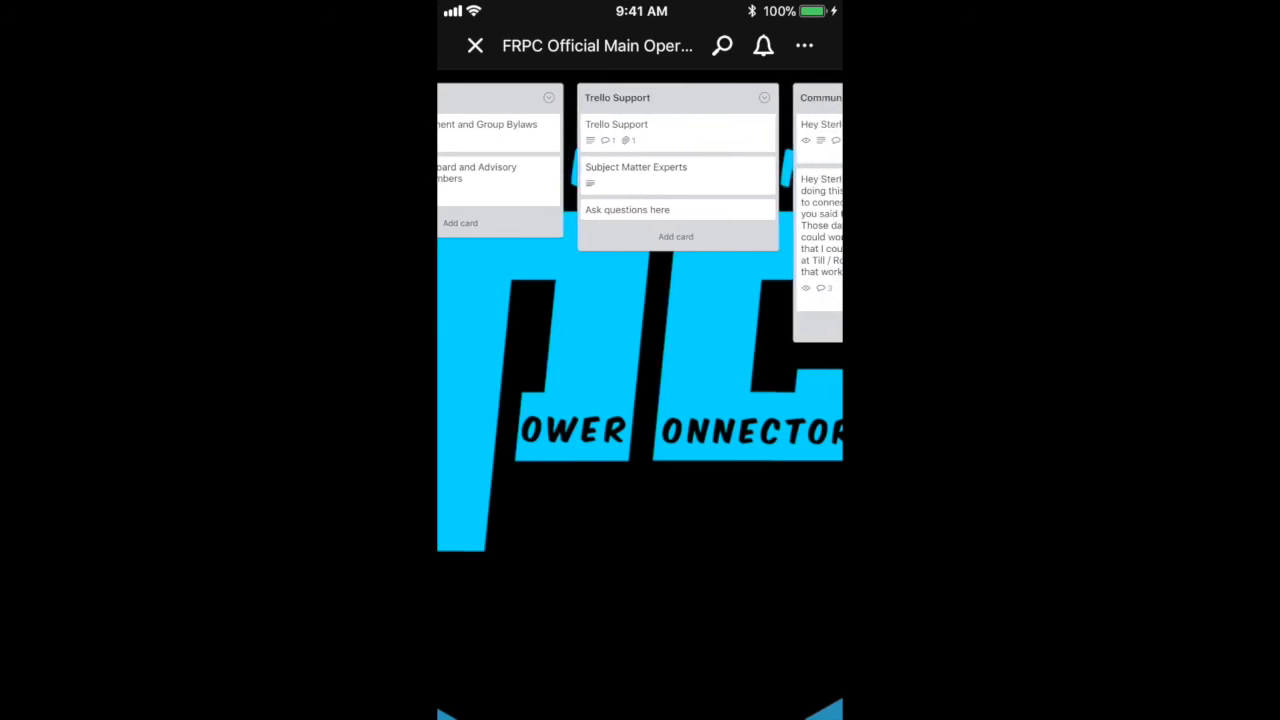
scroll(640, 230, "left", 10)
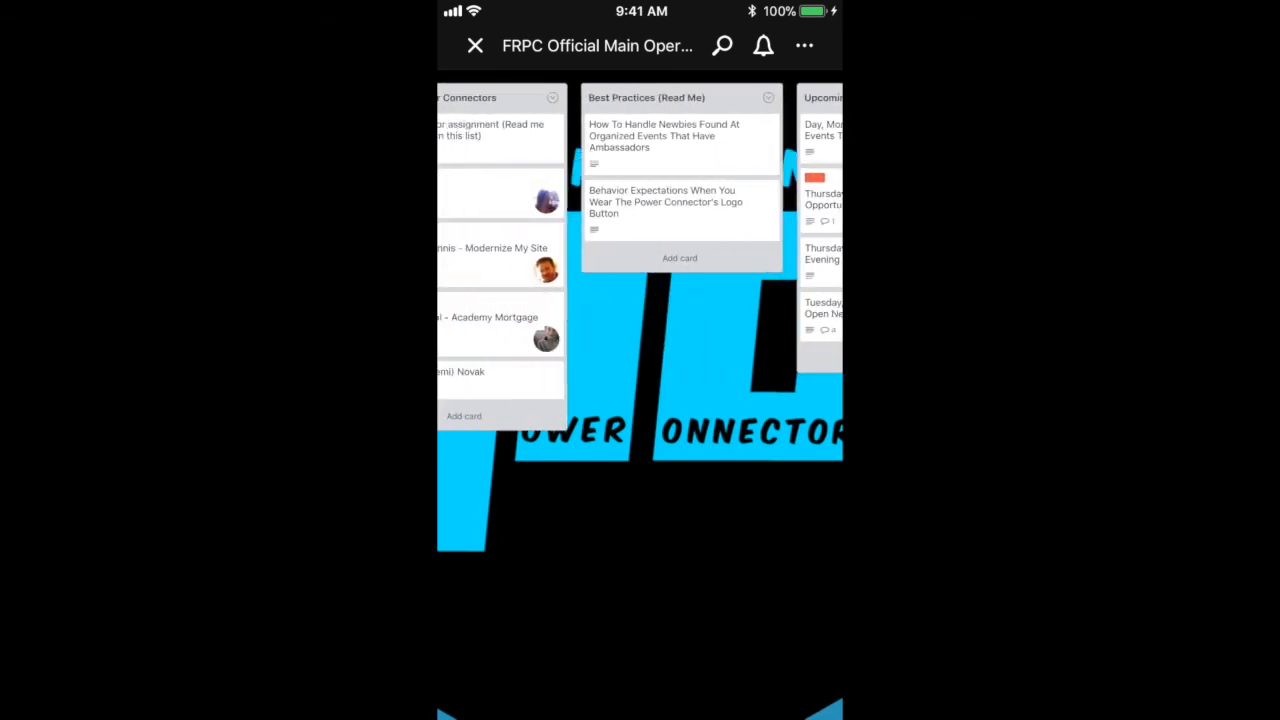
scroll(640, 390, "left", 5)
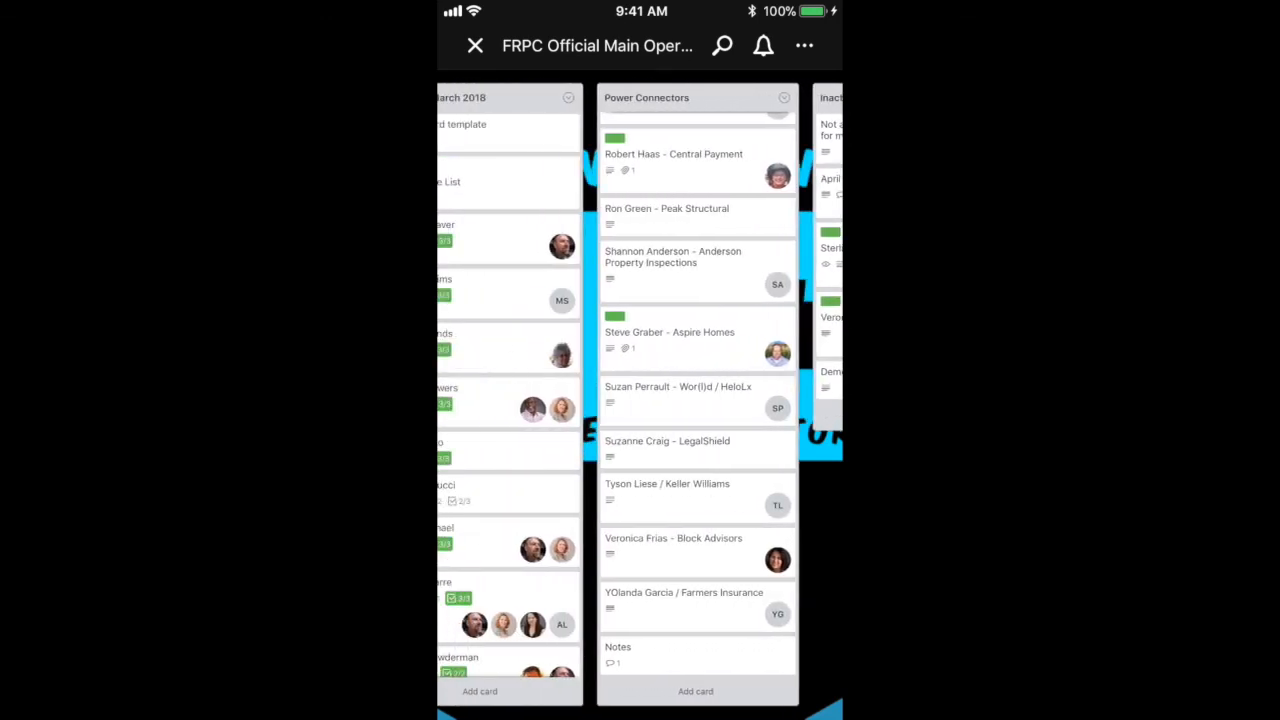
scroll(640, 390, "left", 5)
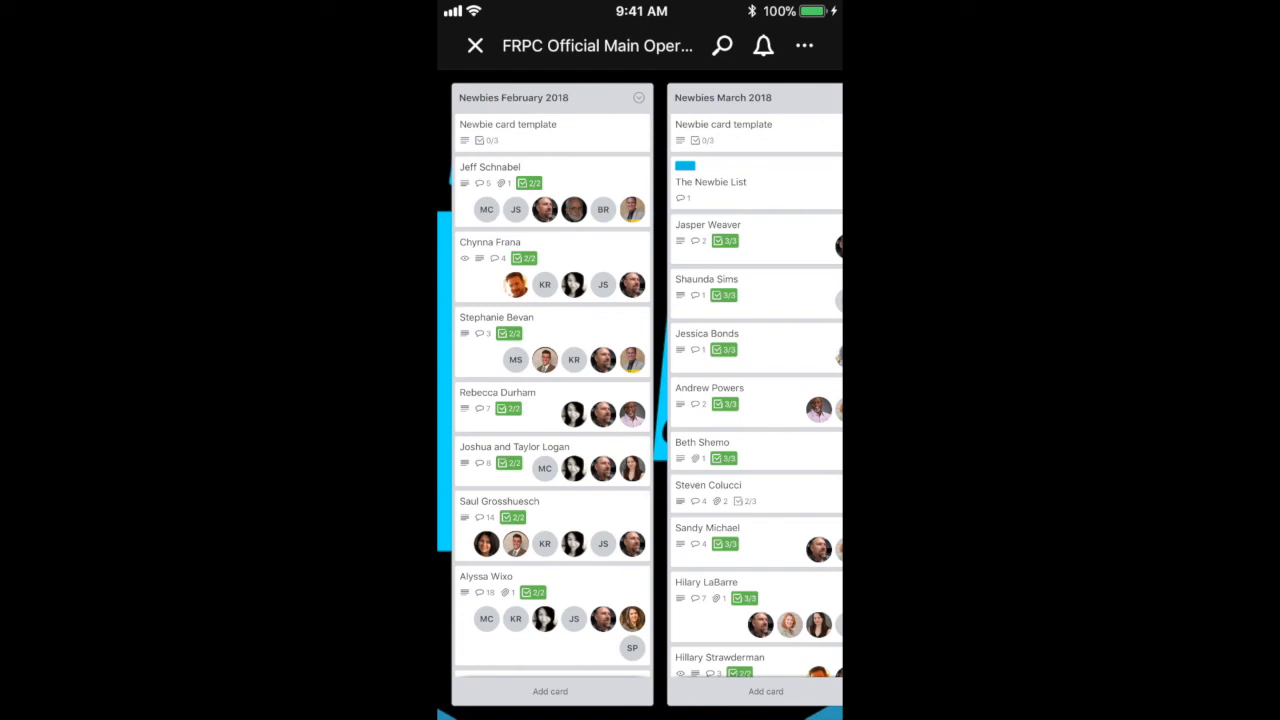
scroll(640, 390, "right", 2)
scroll(640, 390, "left", 2)
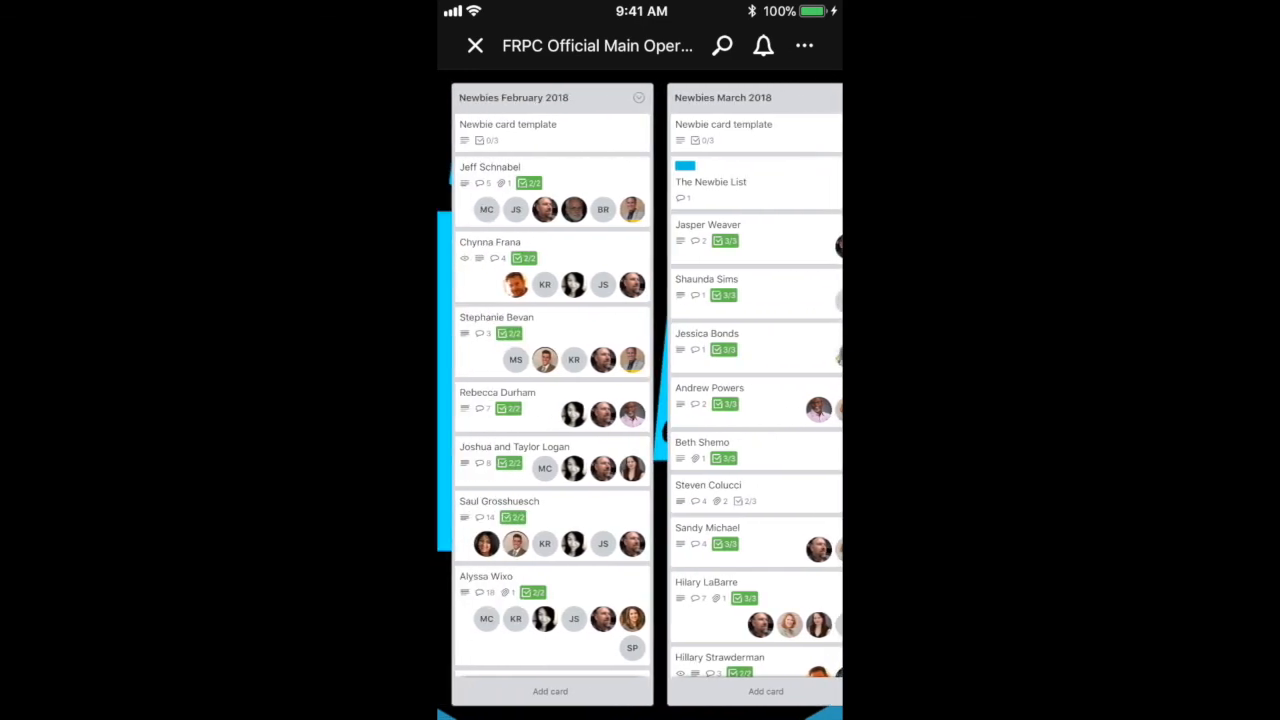